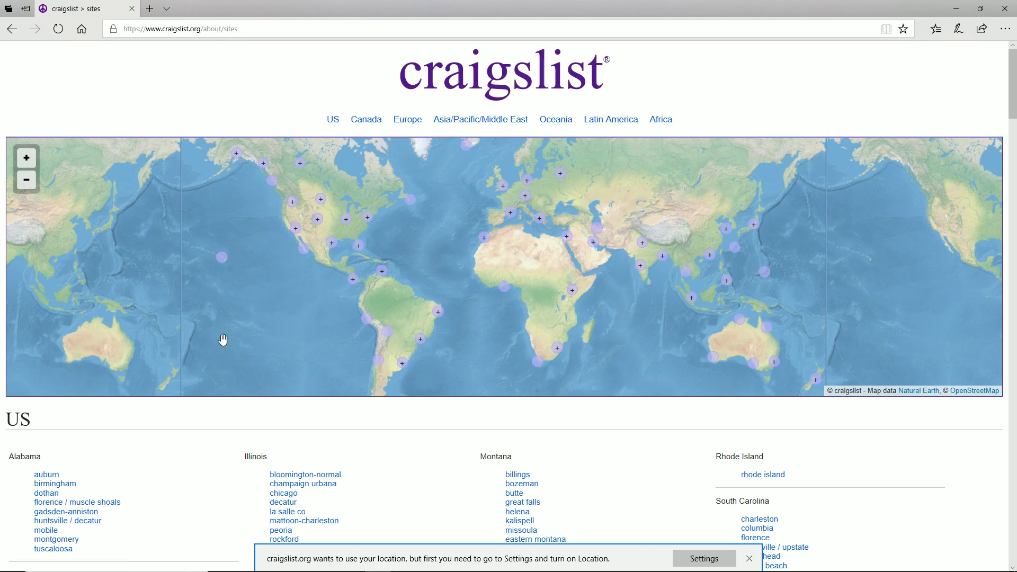
# Find San Francisco bay area under California in the site list and open its craigslist site
pyautogui.scroll(-10, 227, 295)
pyautogui.scroll(4, 162, 404)
pyautogui.scroll(-3, 161, 403)
pyautogui.scroll(-1, 162, 404)
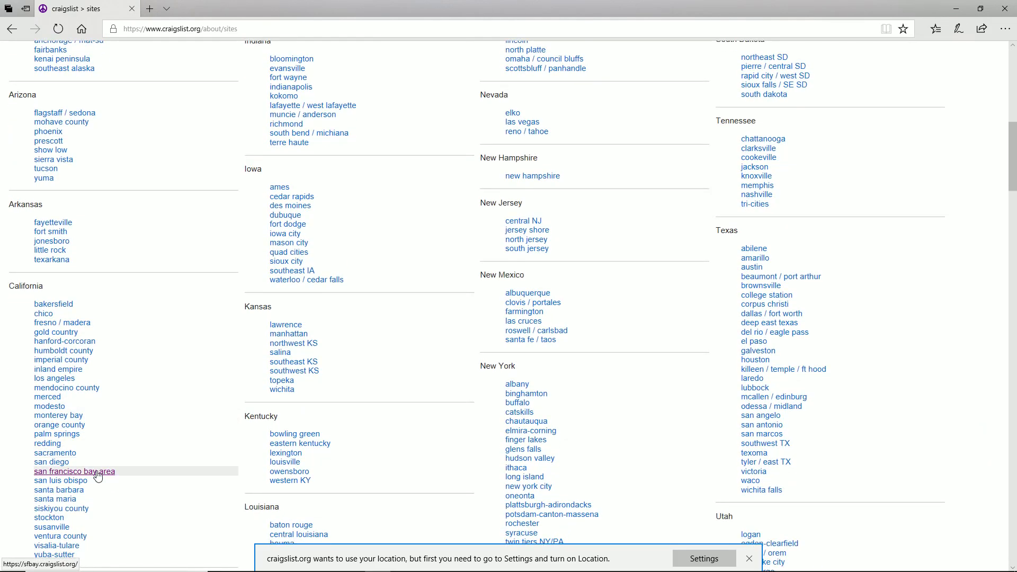
pyautogui.click(76, 472)
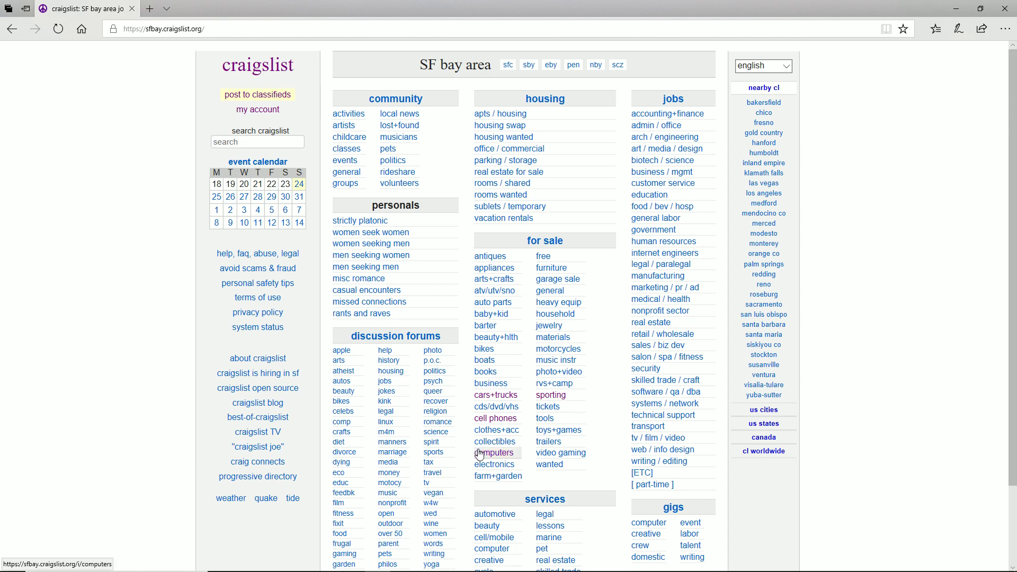
# Open the cell phones listings in the for sale section and check the total number of listings
pyautogui.click(503, 419)
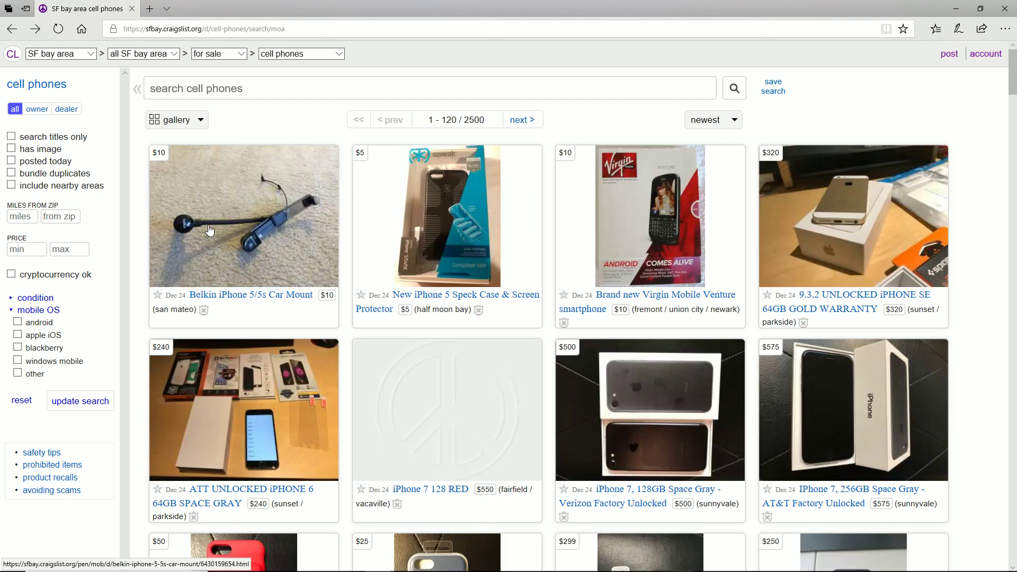
pyautogui.doubleClick(474, 119)
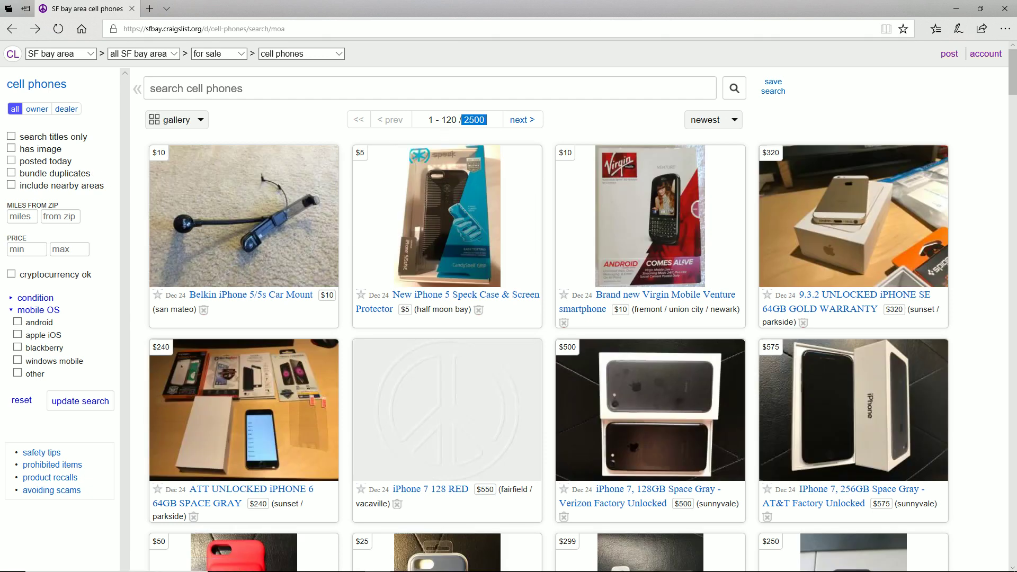
pyautogui.click(947, 98)
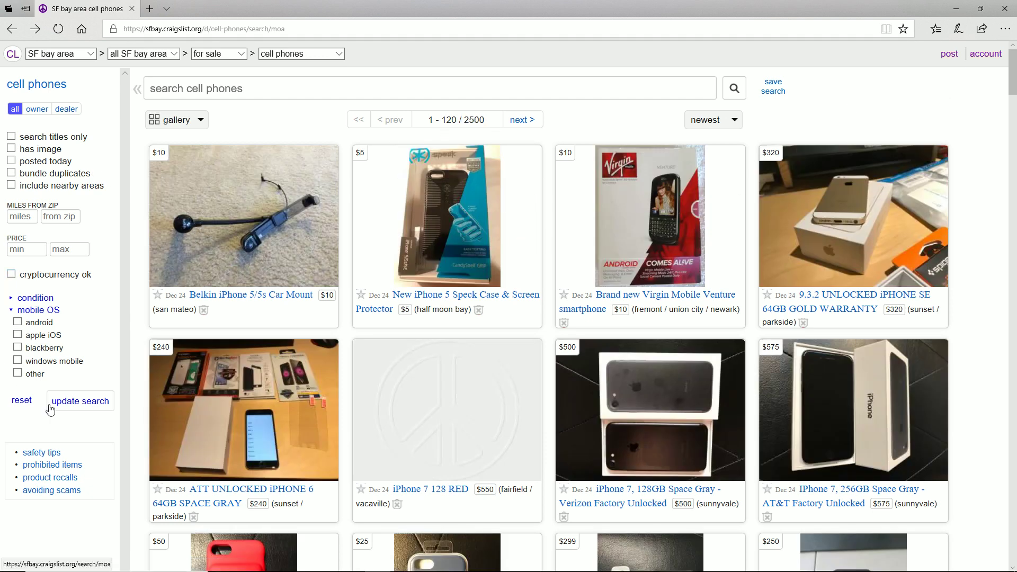
# Start a new posting, read the posting-limit note, and choose for sale by owner as the posting type
pyautogui.click(950, 55)
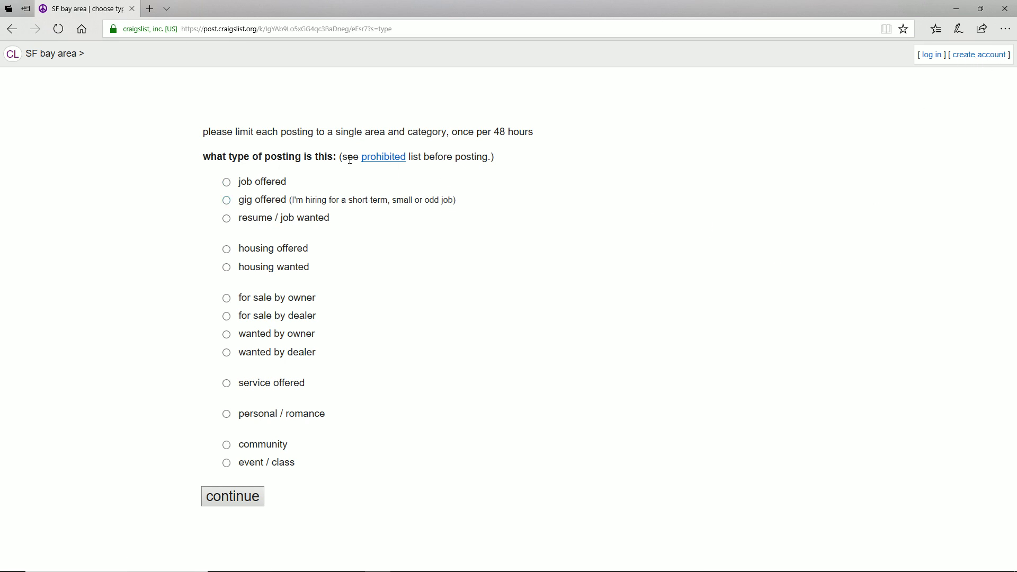
pyautogui.moveTo(348, 158); pyautogui.dragTo(536, 133)
pyautogui.click(538, 160)
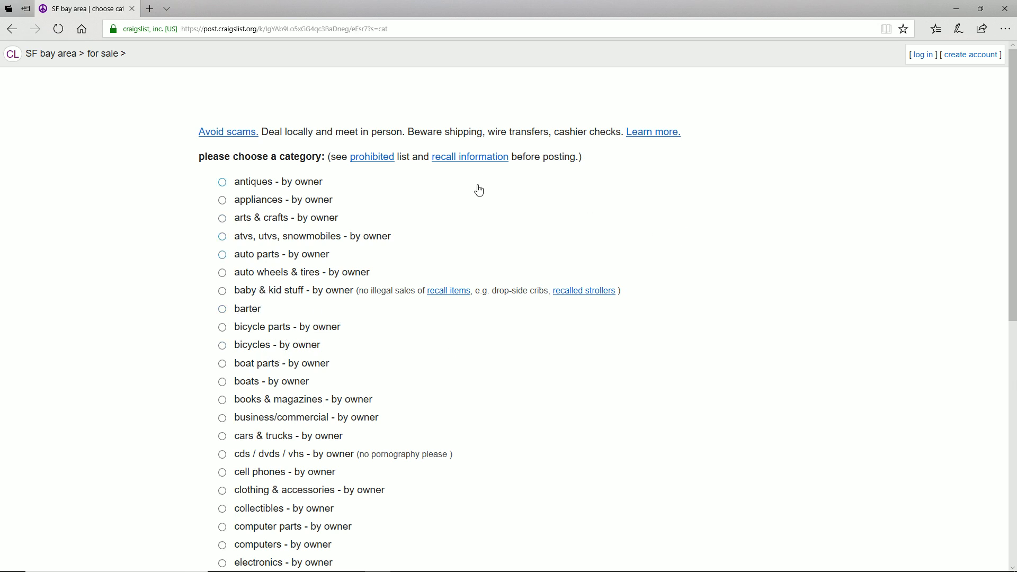
# Categorize the posting as cell phones - by owner and set its location to peninsula, palo alto
pyautogui.scroll(-3, 365, 354)
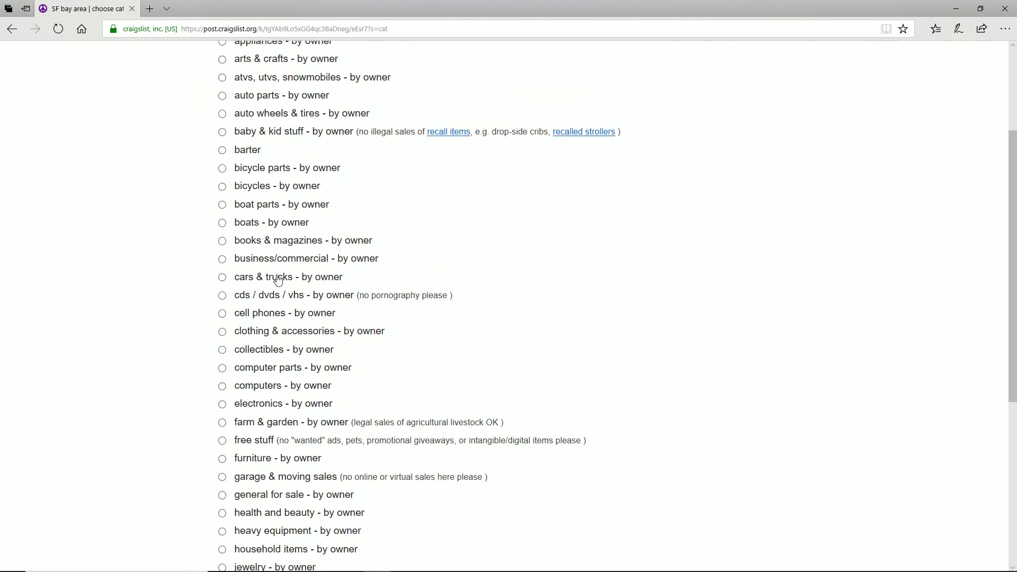
pyautogui.click(267, 317)
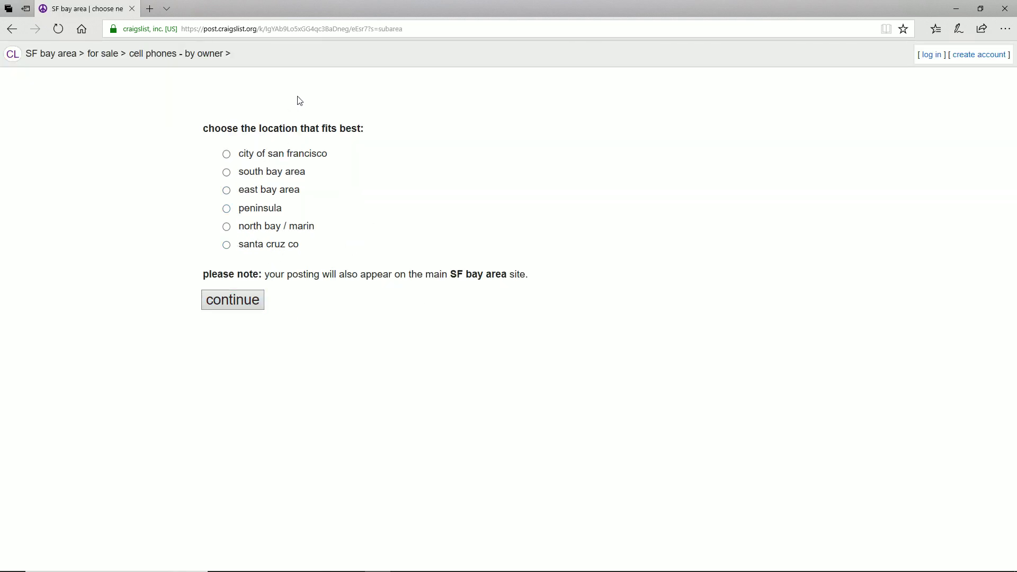
pyautogui.click(267, 209)
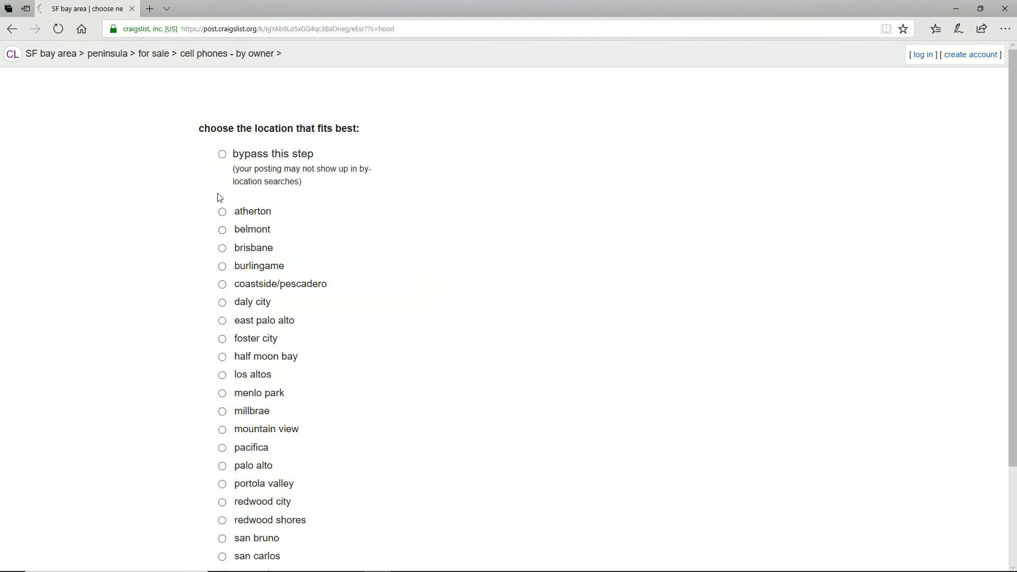
pyautogui.scroll(-3, 259, 427)
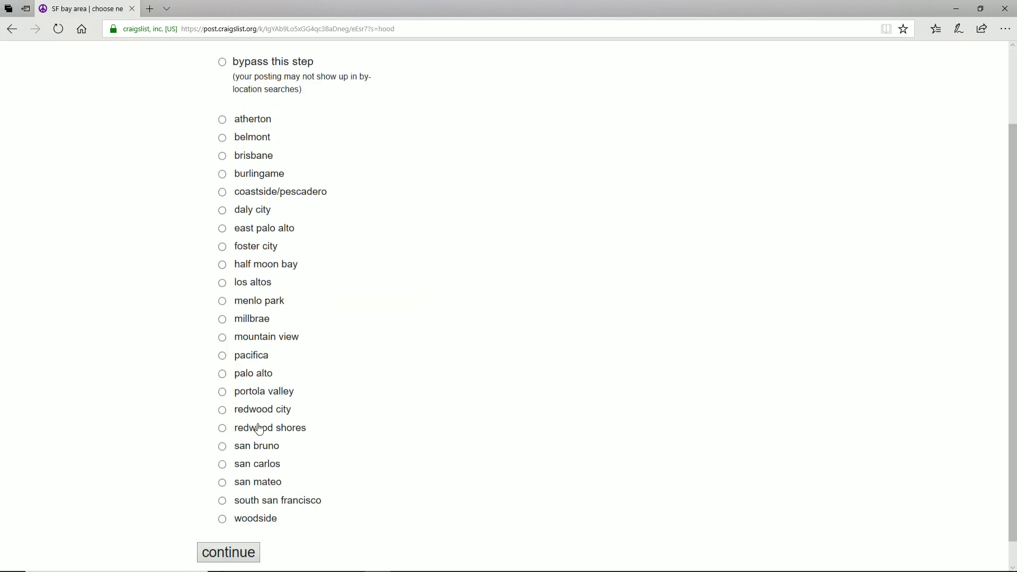
pyautogui.click(247, 347)
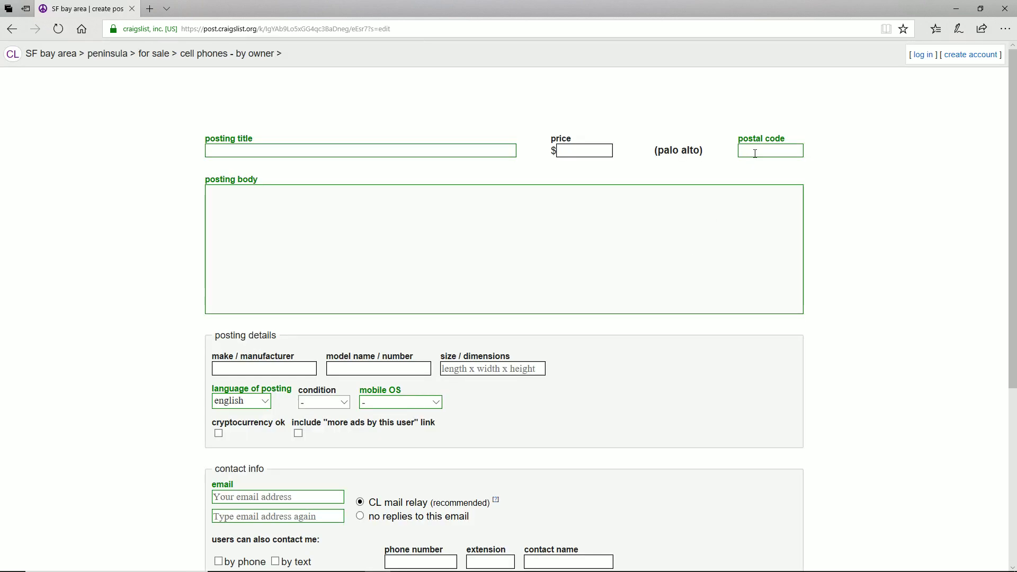
# Set the posting's postal code to 94544 and its price to $99
pyautogui.click(756, 151)
pyautogui.write('94544')
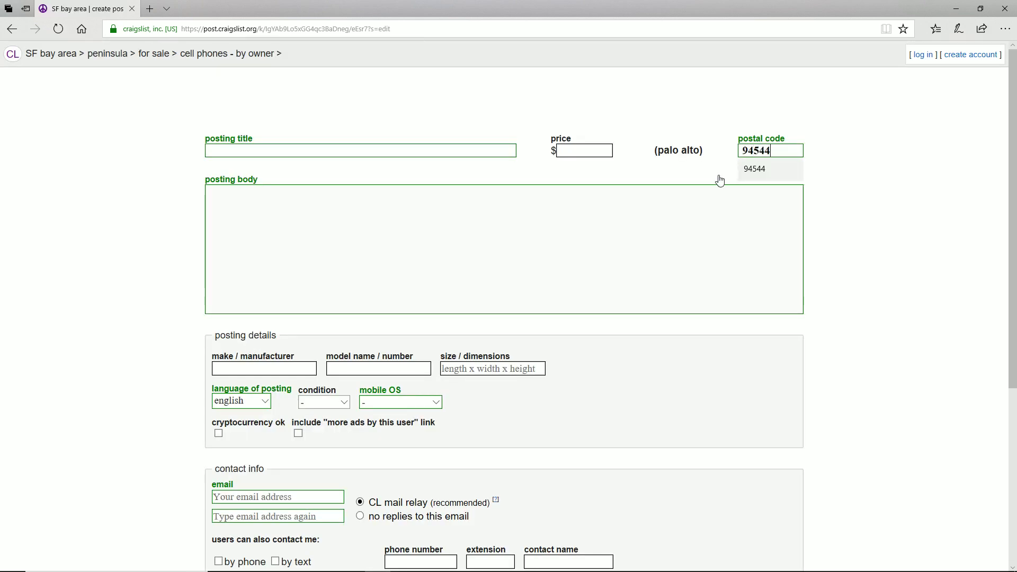
pyautogui.click(876, 210)
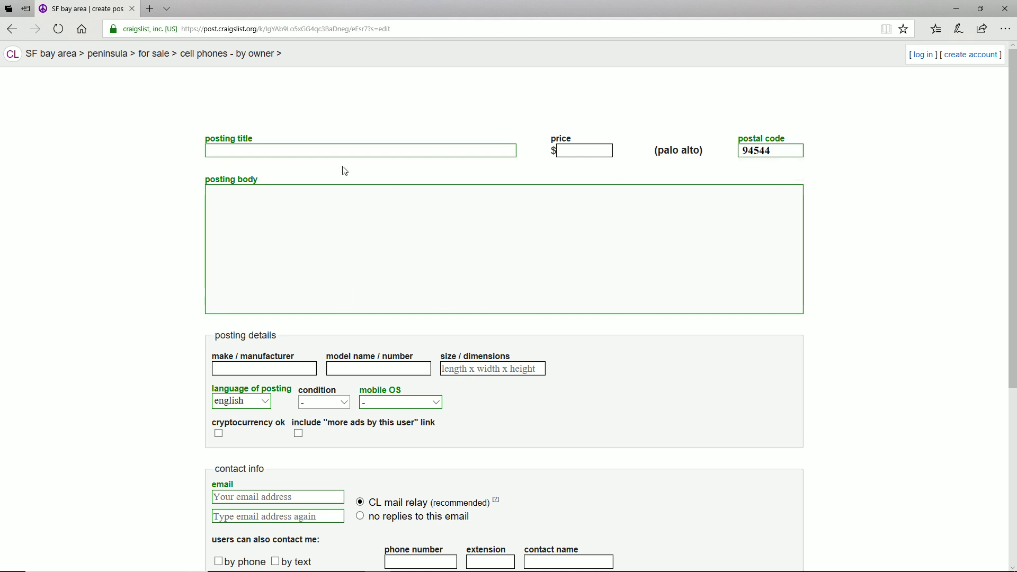
pyautogui.click(296, 152)
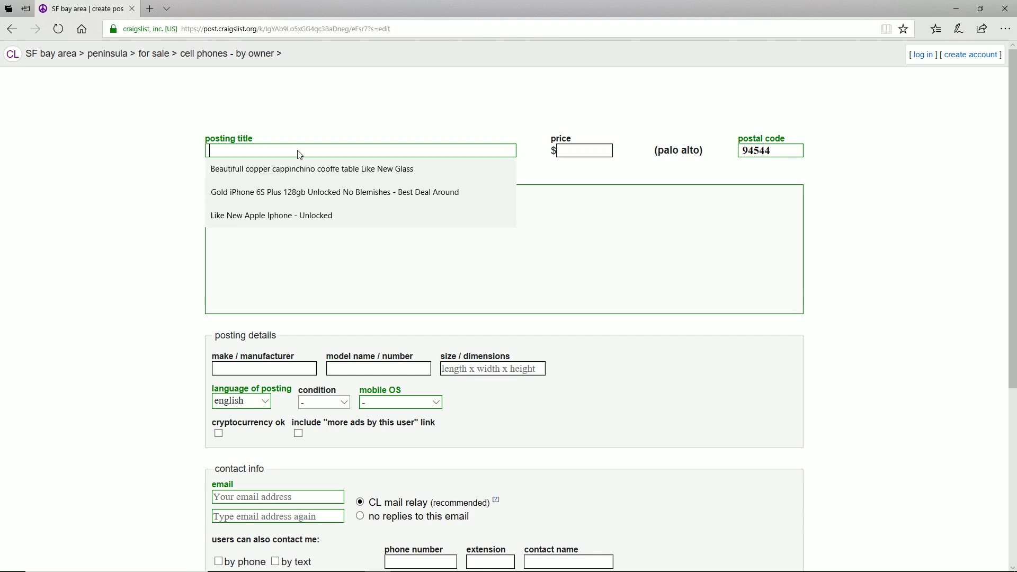
pyautogui.press('Tab')
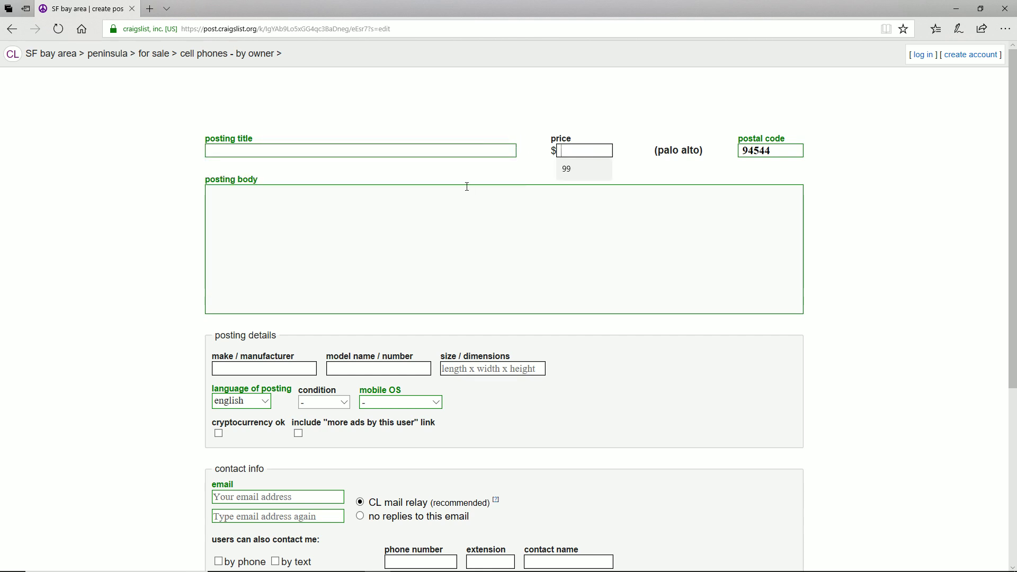
pyautogui.click(432, 197)
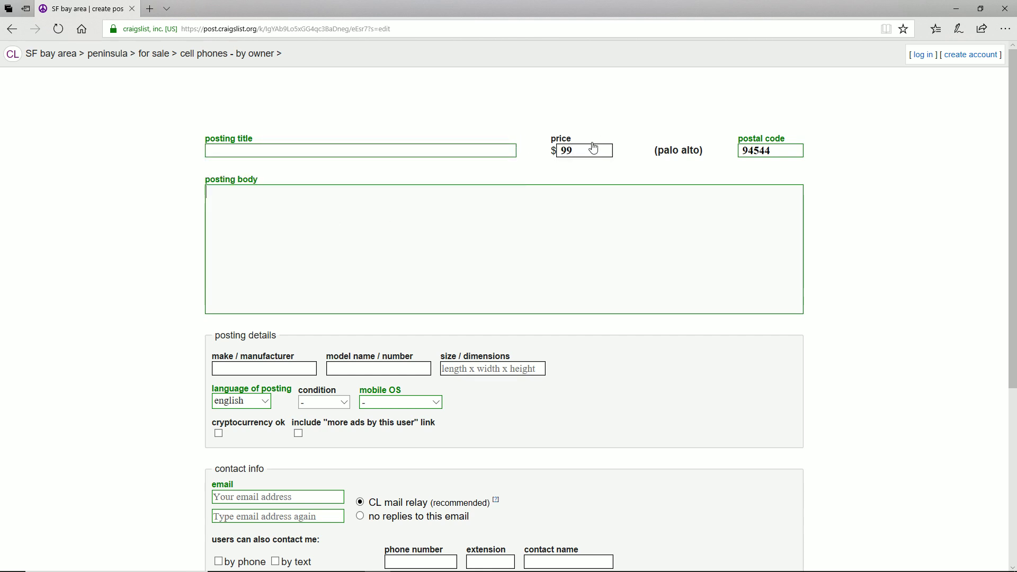
# Try $100 and $199 as the posting's price and return it to $99
pyautogui.click(566, 152)
pyautogui.doubleClick(566, 152)
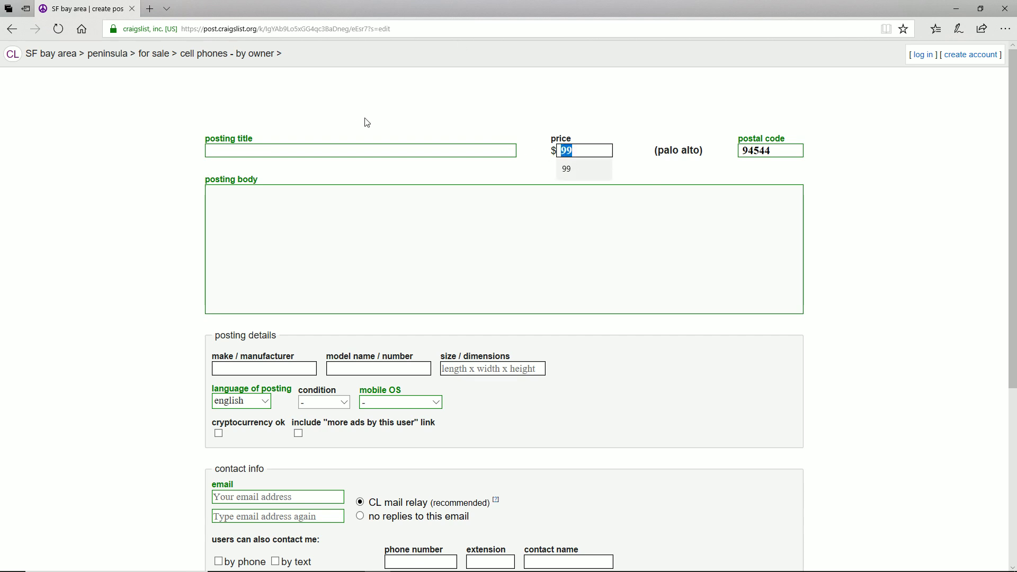
pyautogui.write('100')
pyautogui.doubleClick(588, 156)
pyautogui.write('1')
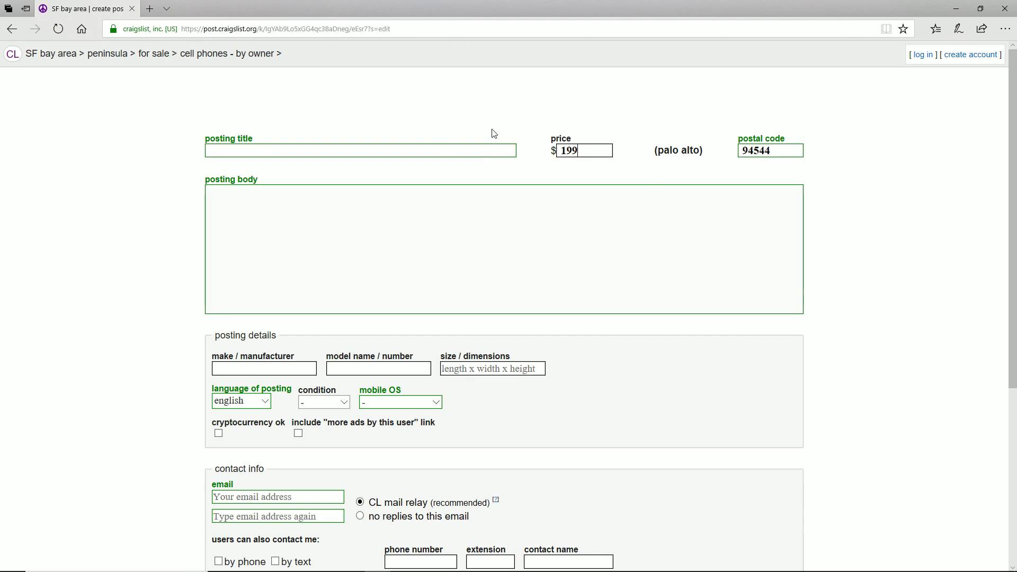
pyautogui.moveTo(579, 152); pyautogui.dragTo(536, 160)
pyautogui.write('1')
pyautogui.moveTo(574, 141); pyautogui.dragTo(552, 149)
pyautogui.doubleClick(564, 150)
pyautogui.write('99')
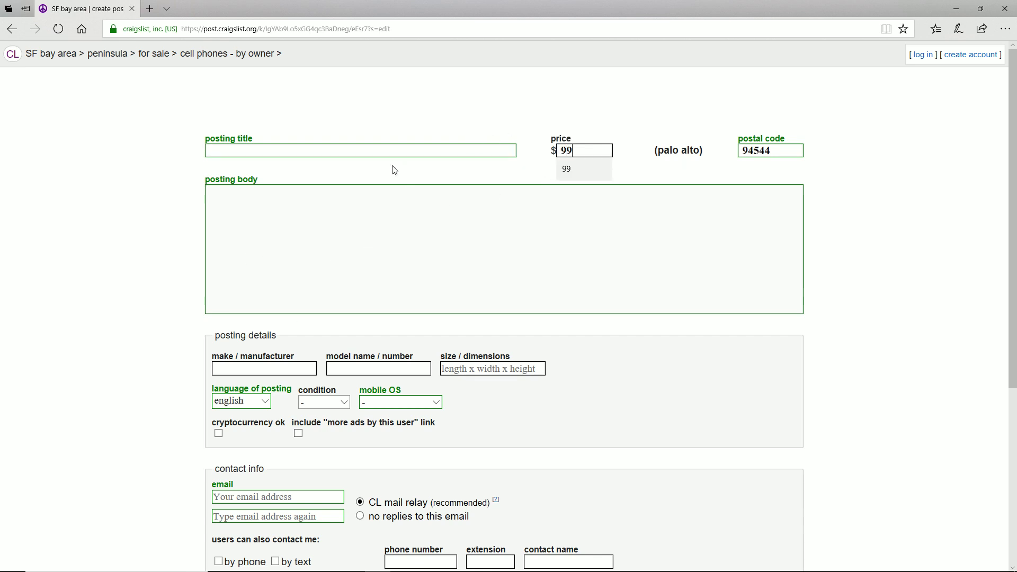
# Set the posting title to the saved entry "Gold iPhone 6S Plus 128gb Unlocked No Blemishes - Best Deal Around"
pyautogui.click(329, 151)
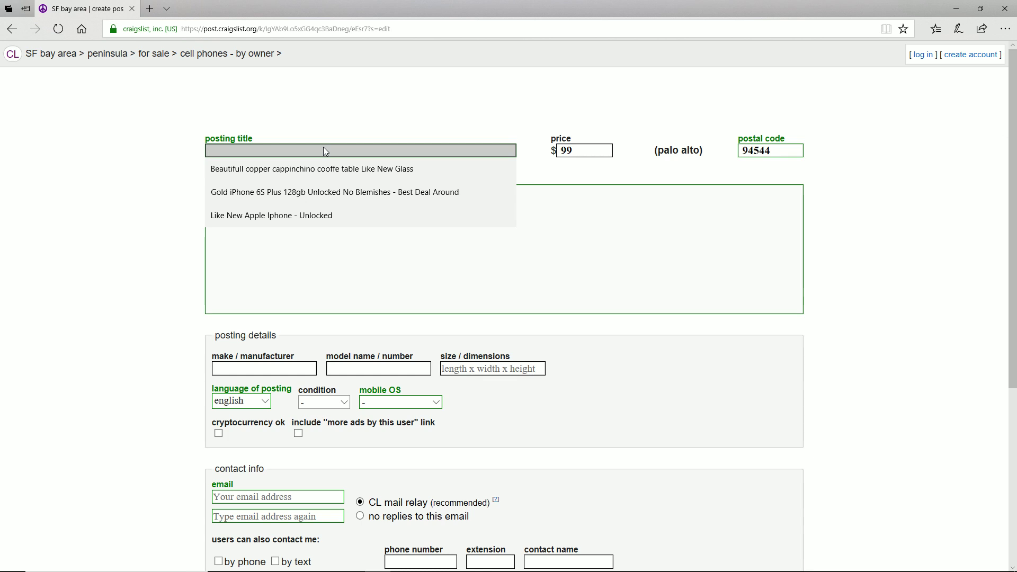
pyautogui.click(313, 197)
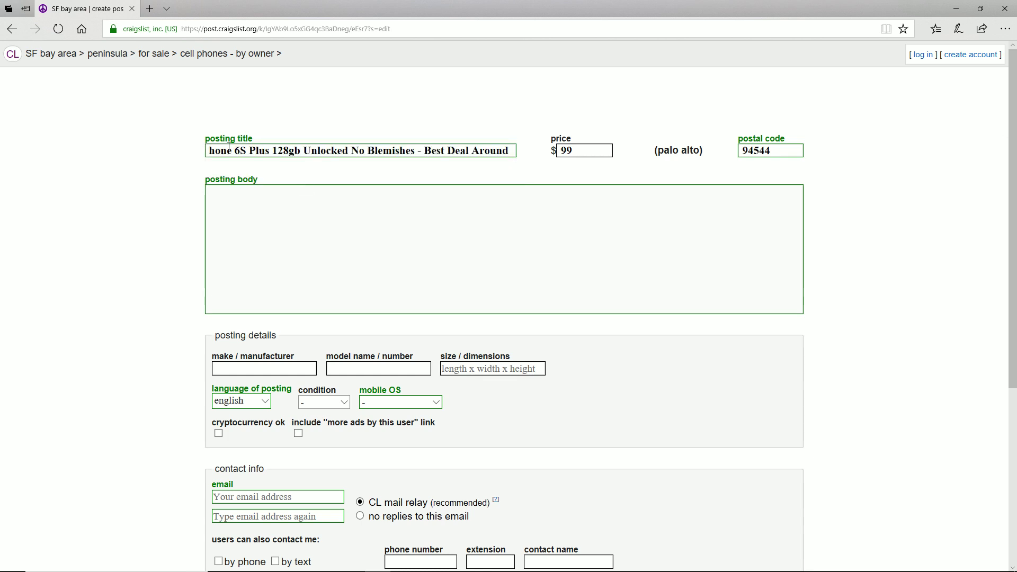
pyautogui.moveTo(230, 144); pyautogui.dragTo(285, 146)
pyautogui.click(283, 151)
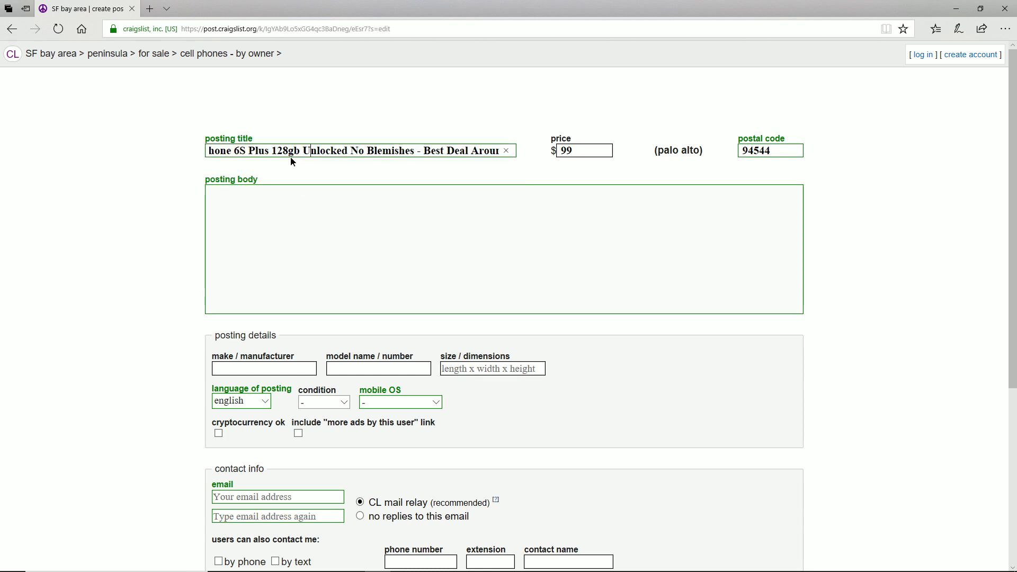
# Open the SF bay area home page in a new tab and go to its cell phones listings
pyautogui.rightClick(10, 54)
pyautogui.click(32, 63)
pyautogui.hotkey('ctrl', 'Tab')
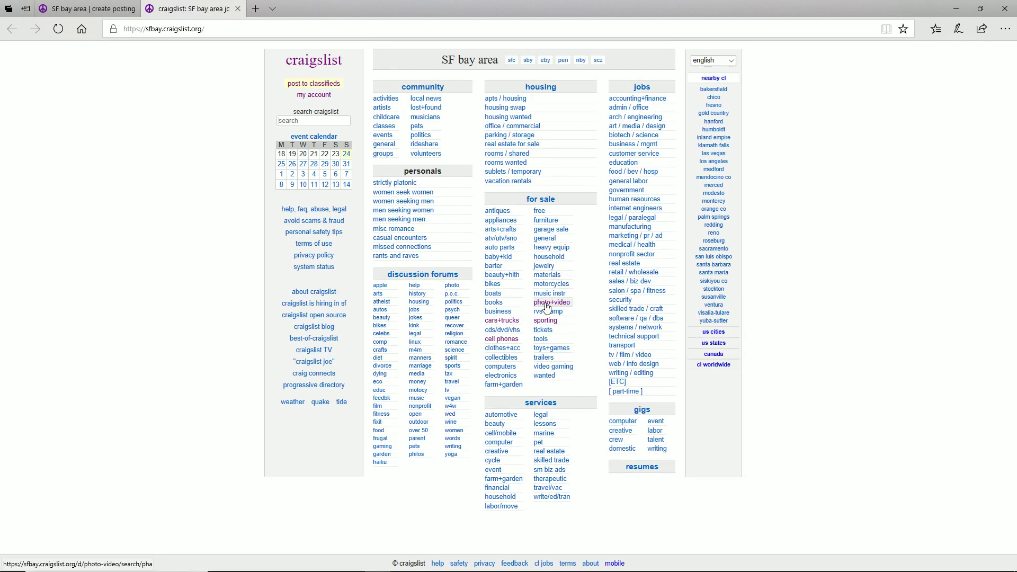
pyautogui.click(502, 320)
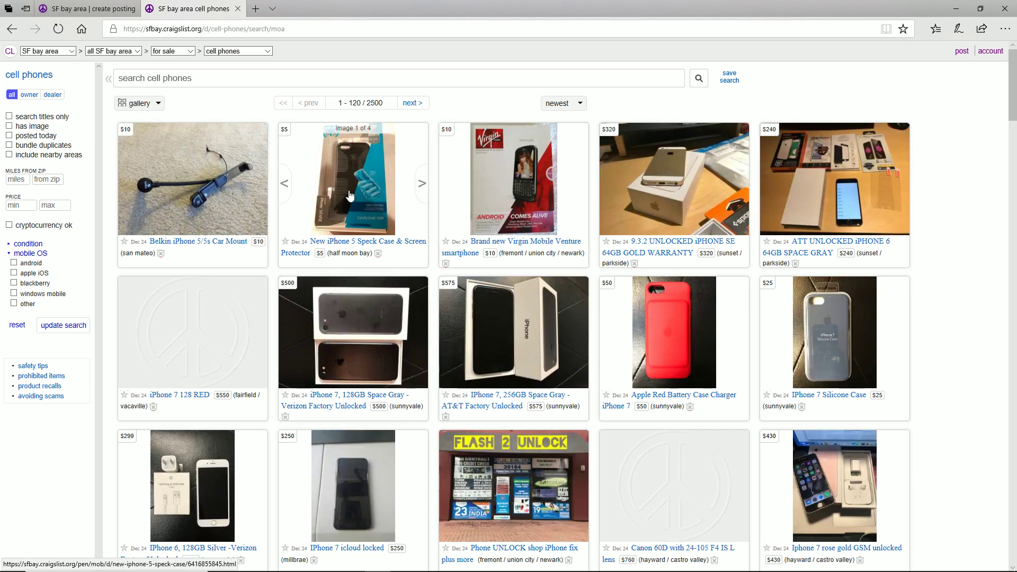
# Compare how the cell phones listings look in the list, gallery and thumb views
pyautogui.click(139, 105)
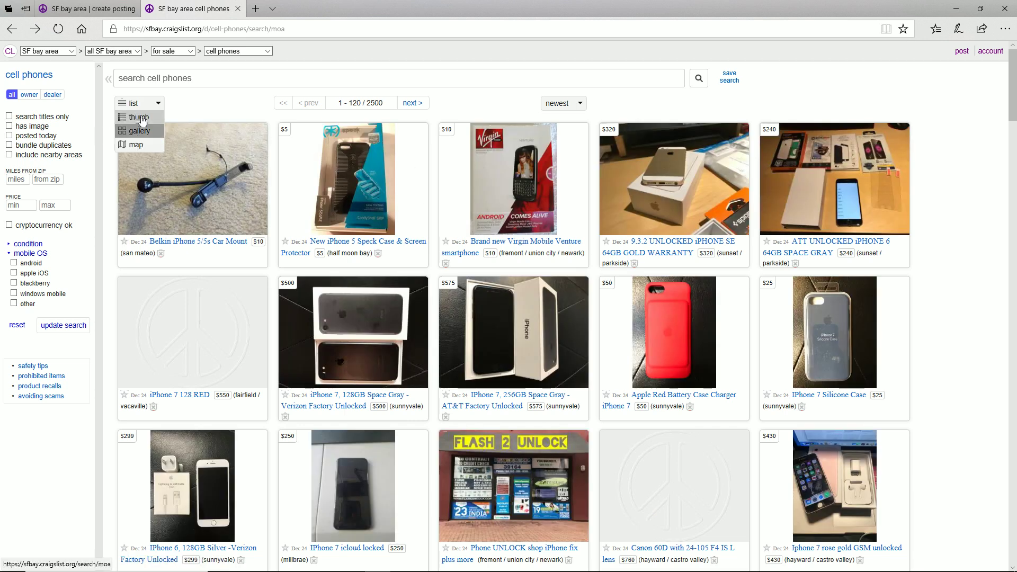
pyautogui.click(135, 104)
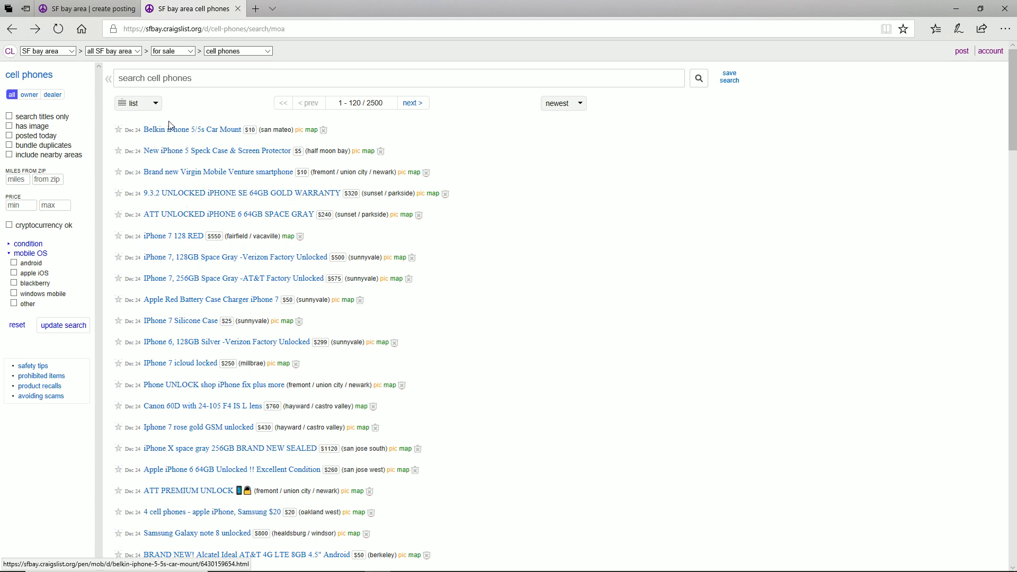
pyautogui.click(138, 103)
pyautogui.click(151, 131)
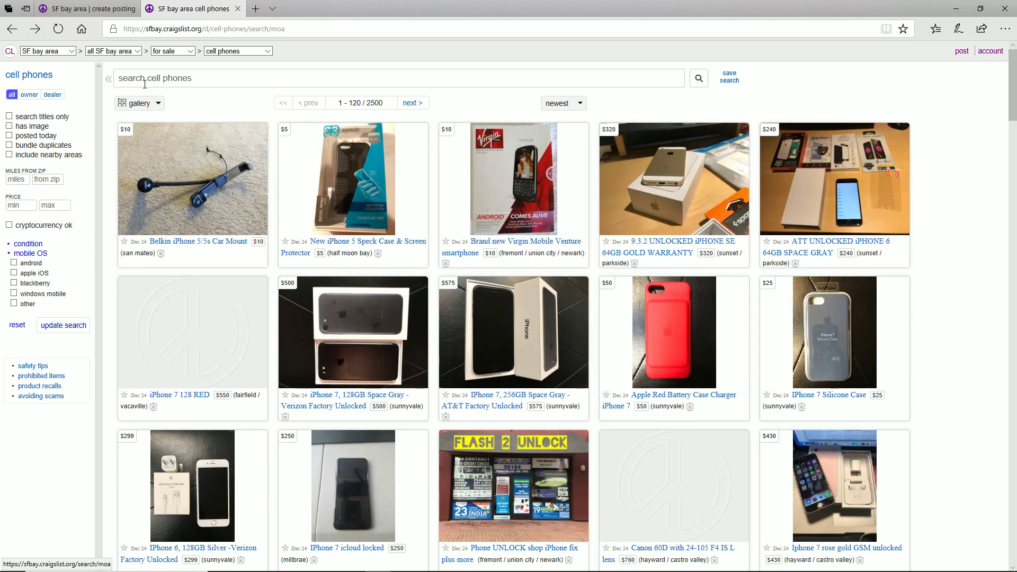
pyautogui.click(140, 102)
pyautogui.click(140, 117)
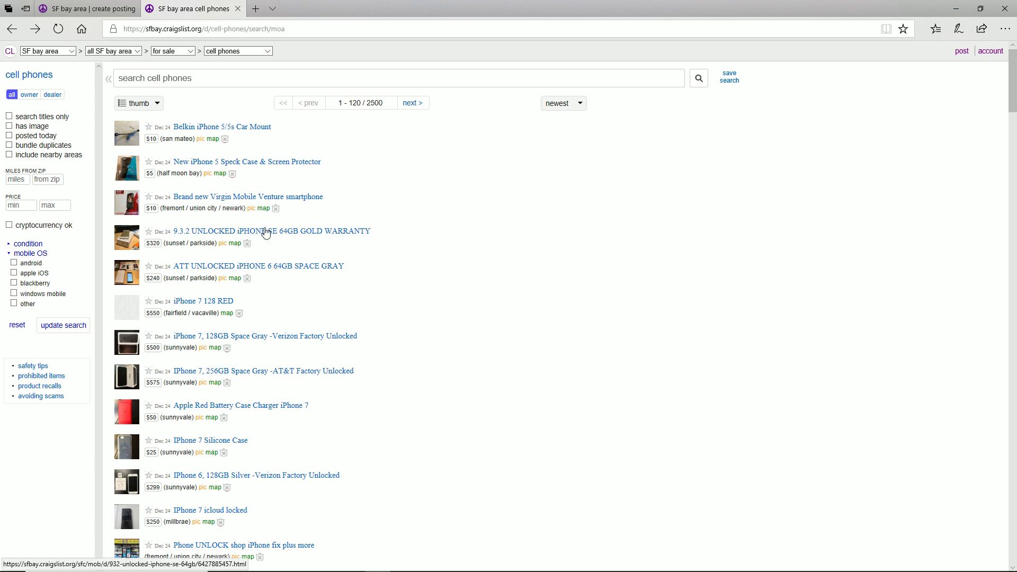
pyautogui.moveTo(179, 137)
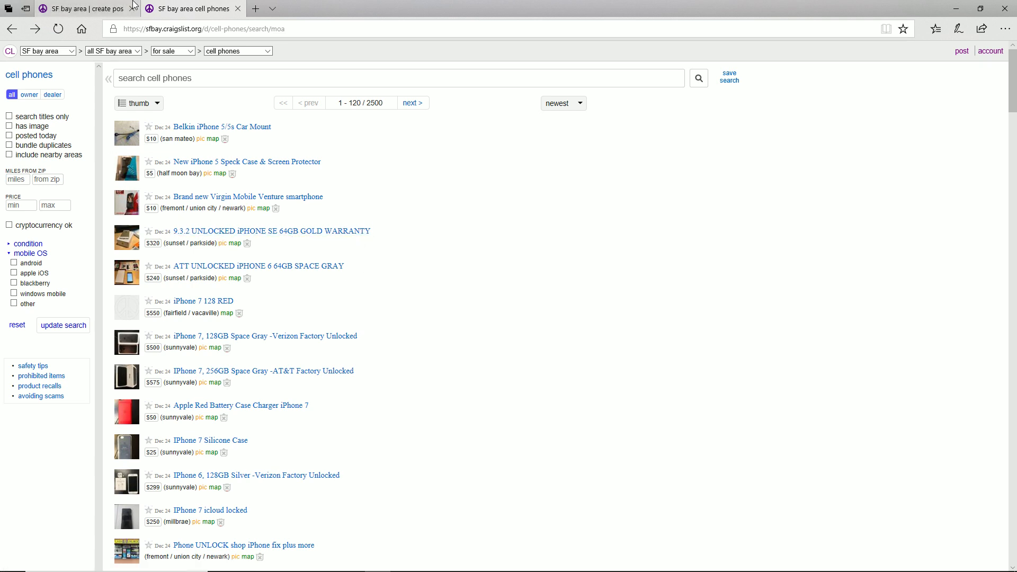
# Return to the posting form and review the posting title from its beginning
pyautogui.click(114, 5)
pyautogui.click(238, 151)
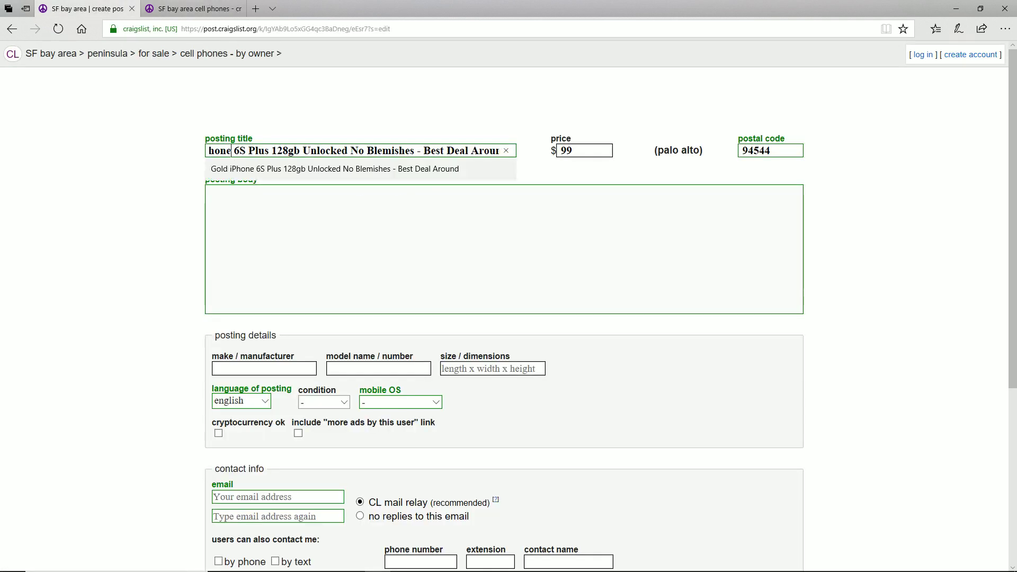
pyautogui.click(212, 151)
pyautogui.press('Left')
pyautogui.press('Left')
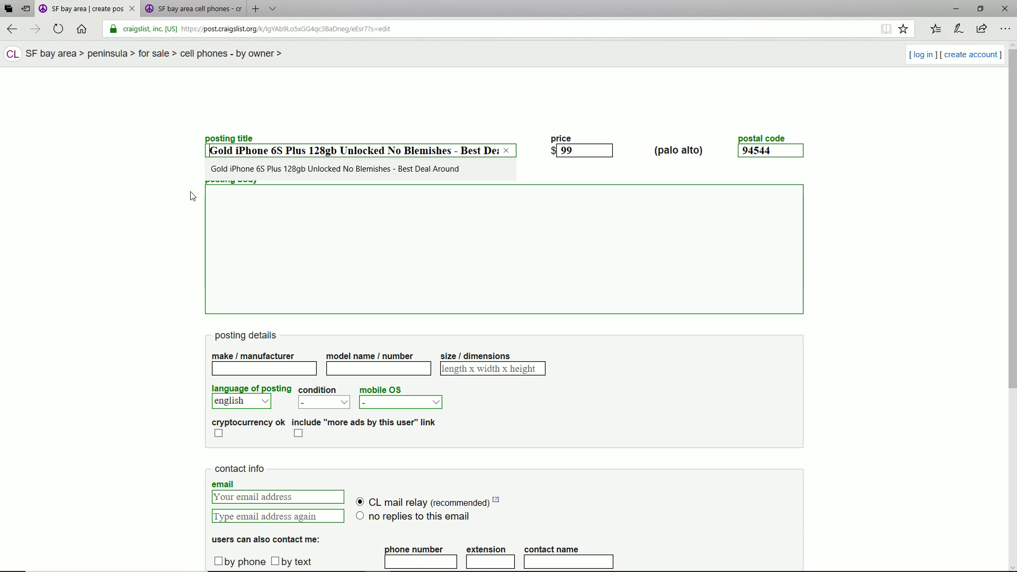
pyautogui.click(296, 207)
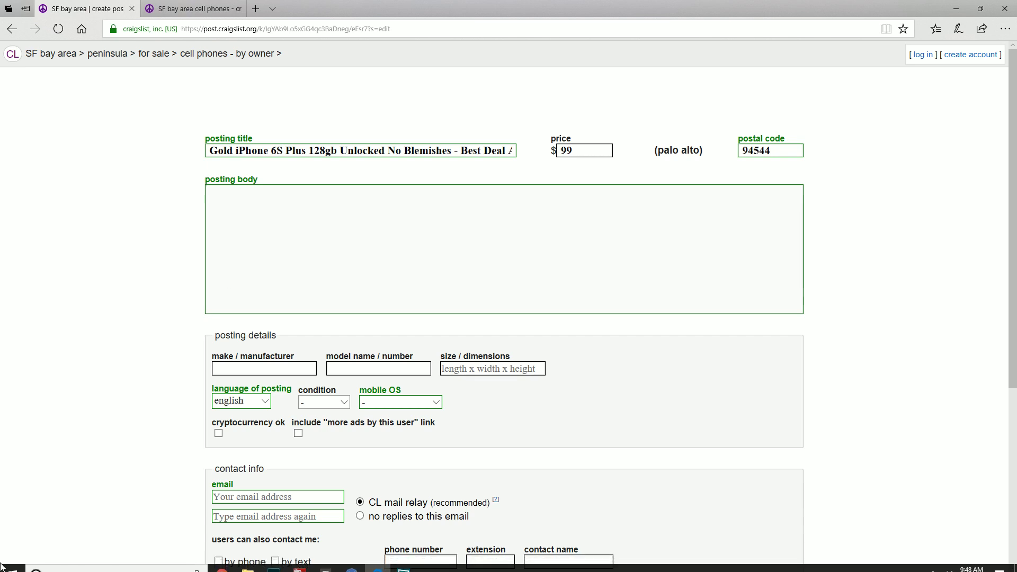
# Switch to Paint and open the phone photo 20171101_150547.jpg
pyautogui.press('super')
pyautogui.click(212, 297)
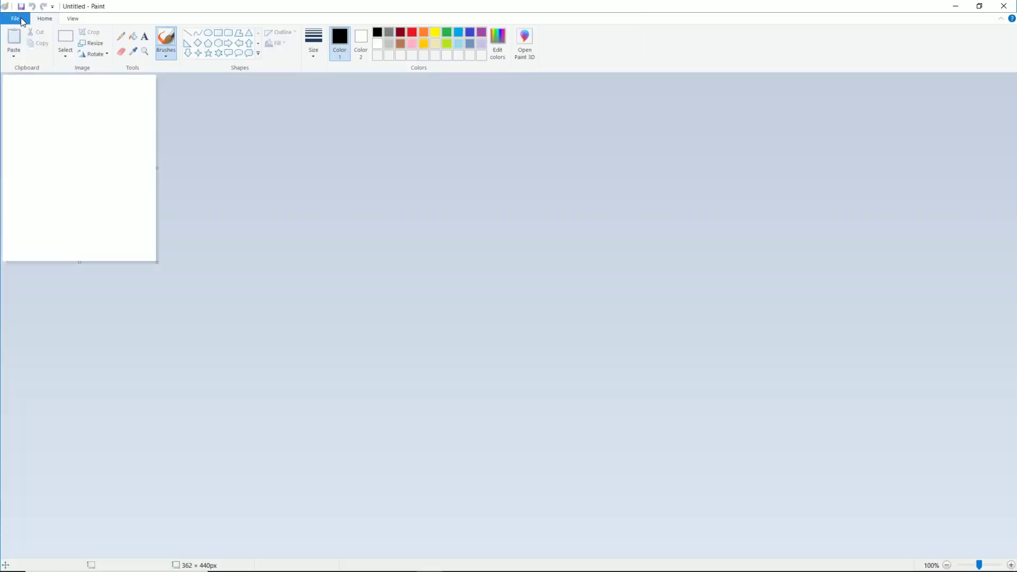
pyautogui.click(16, 19)
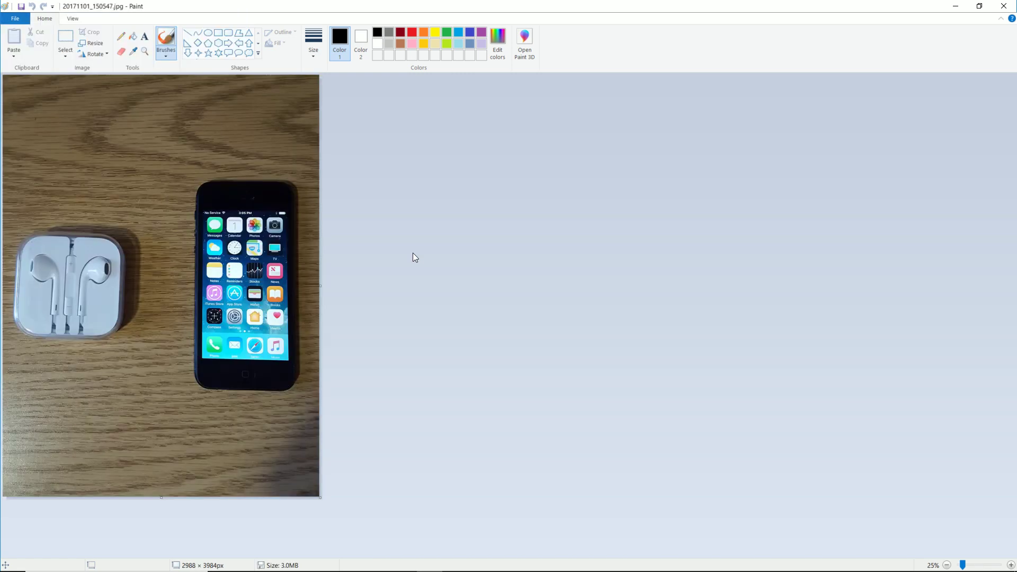
# Trim the photo to the area around the earphones and phone, about 2916 × 2492 px, then save it and close Paint
pyautogui.click(73, 47)
pyautogui.moveTo(8, 140); pyautogui.dragTo(334, 406)
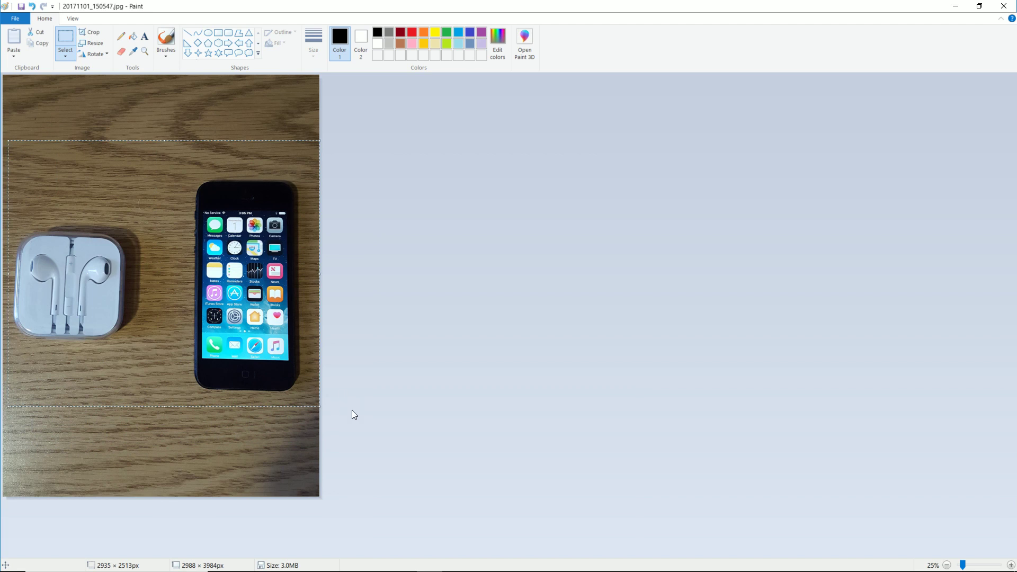
pyautogui.hotkey('ctrl', 'x')
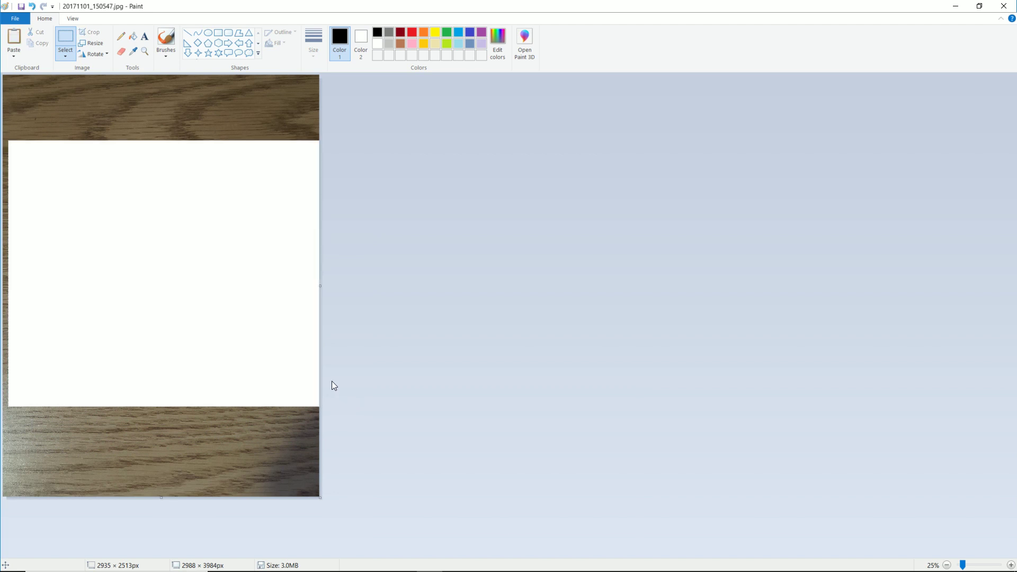
pyautogui.hotkey('ctrl', 'v')
pyautogui.click(441, 331)
pyautogui.moveTo(320, 494); pyautogui.dragTo(312, 339)
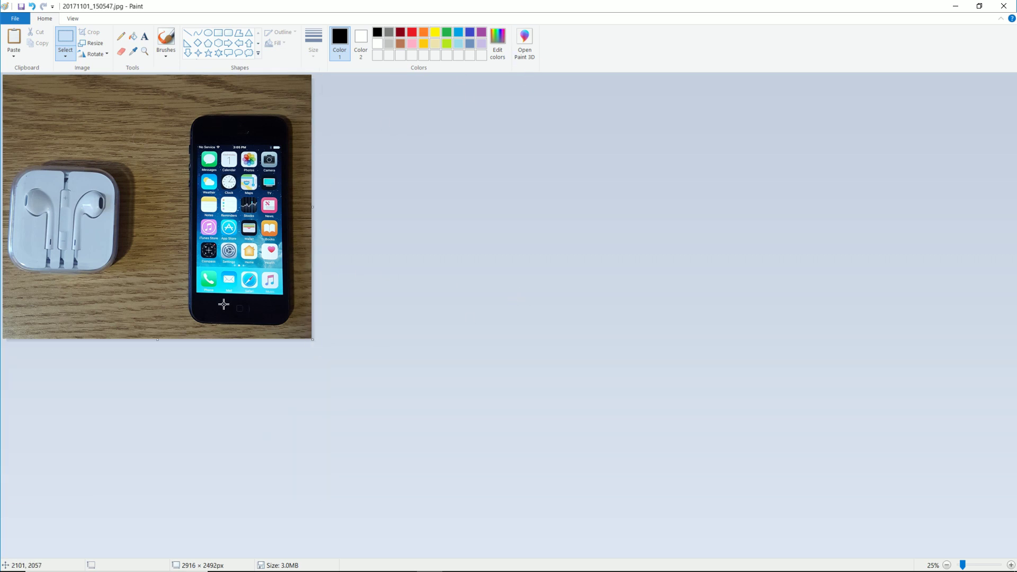
pyautogui.click(21, 6)
pyautogui.click(1004, 6)
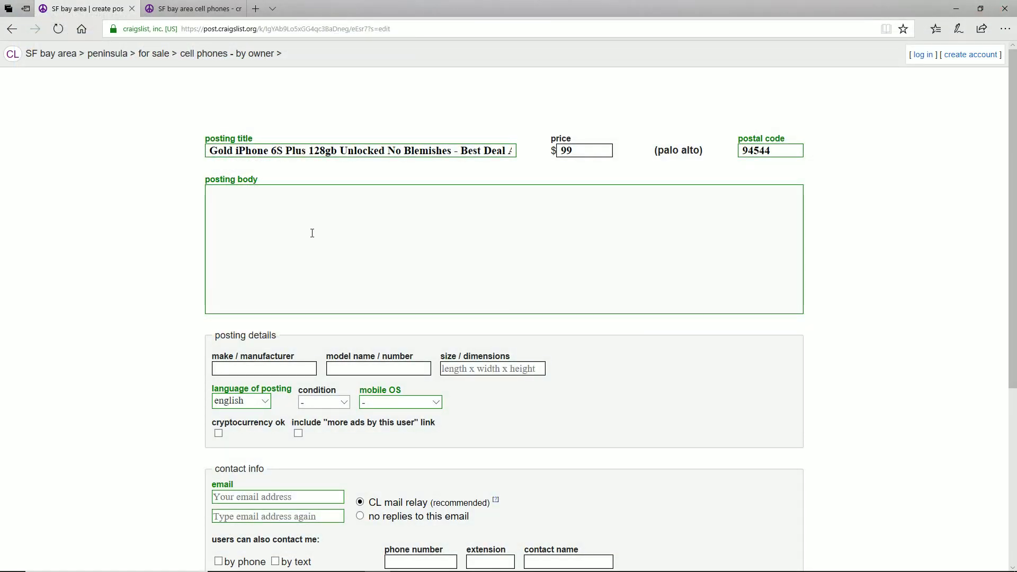
# Search the craigslist cell phones listings for "iphone 5" and open the Iphone 5 64gb with new case listing
pyautogui.click(194, 8)
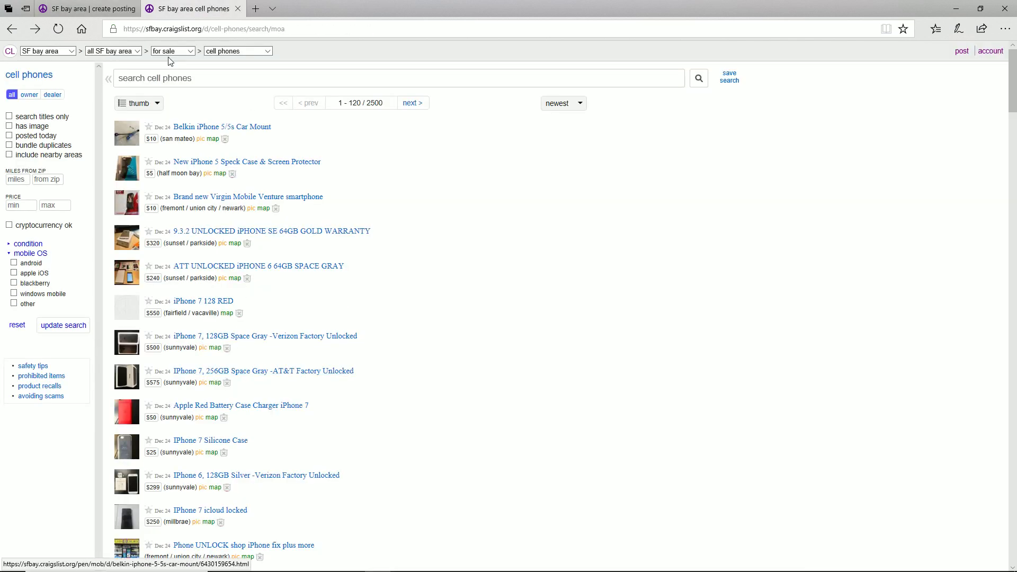
pyautogui.write('iphone 5')
pyautogui.press('Return')
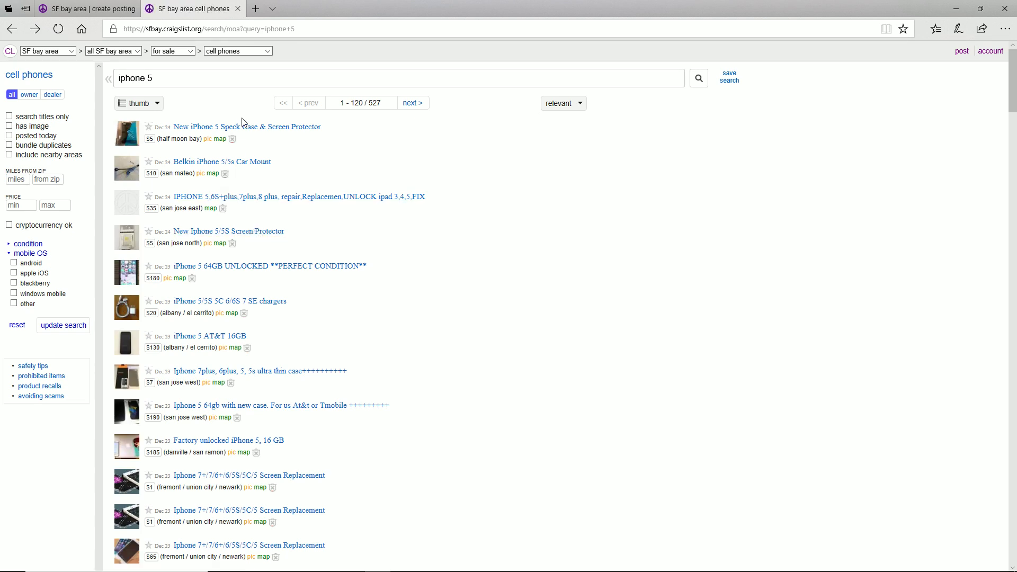
pyautogui.click(200, 407)
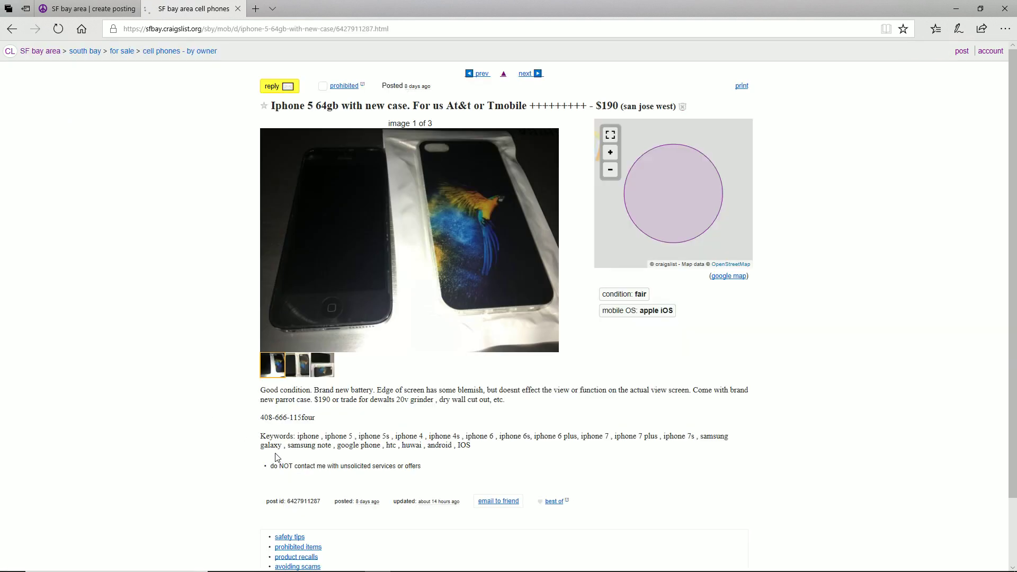
# Examine the Keywords paragraph at the end of the listing's description and the phone models and brands it names
pyautogui.tripleClick(535, 452)
pyautogui.click(477, 445)
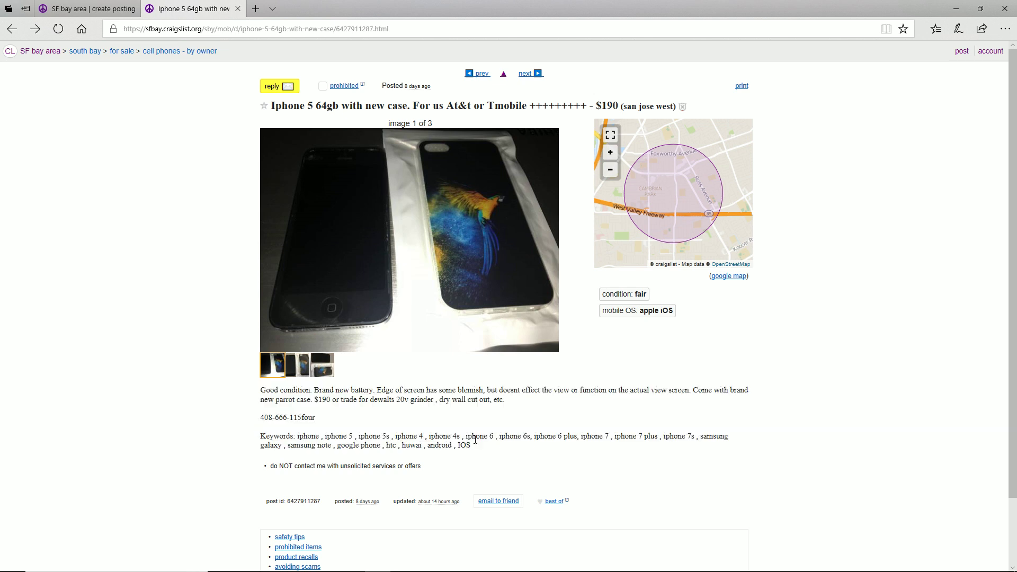
pyautogui.moveTo(503, 450); pyautogui.dragTo(261, 437)
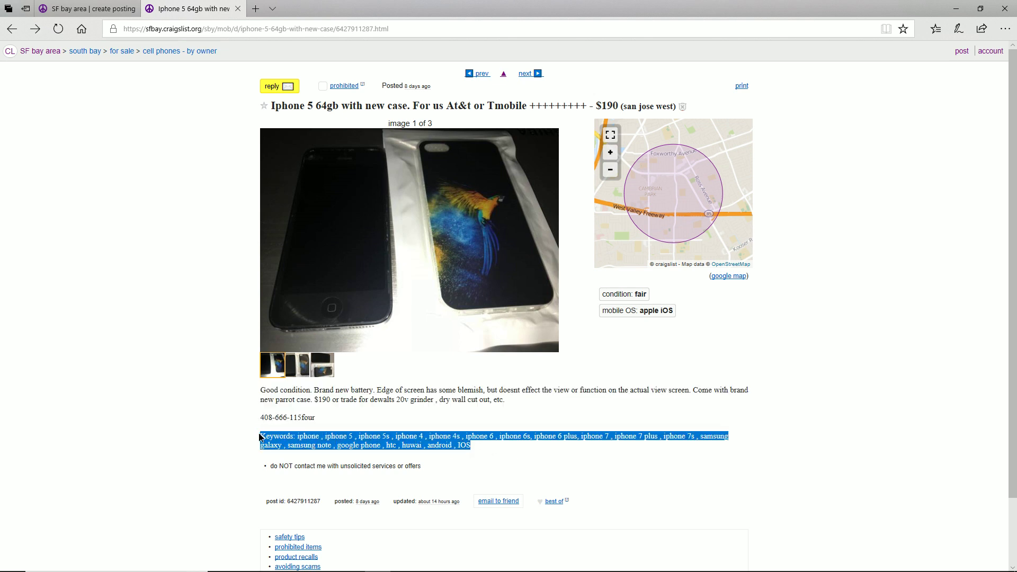
pyautogui.moveTo(540, 436); pyautogui.dragTo(695, 451)
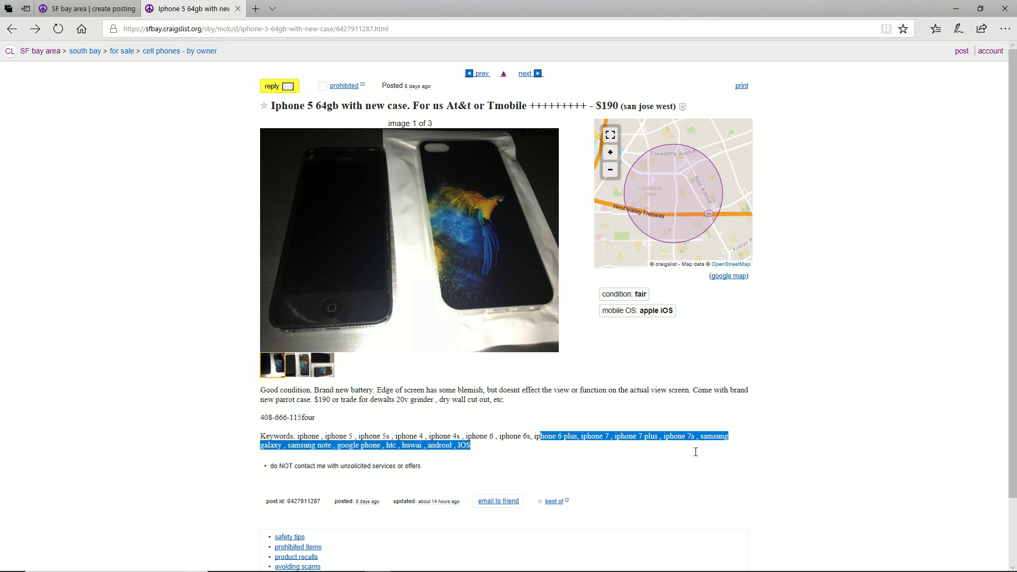
pyautogui.moveTo(610, 436); pyautogui.dragTo(654, 437)
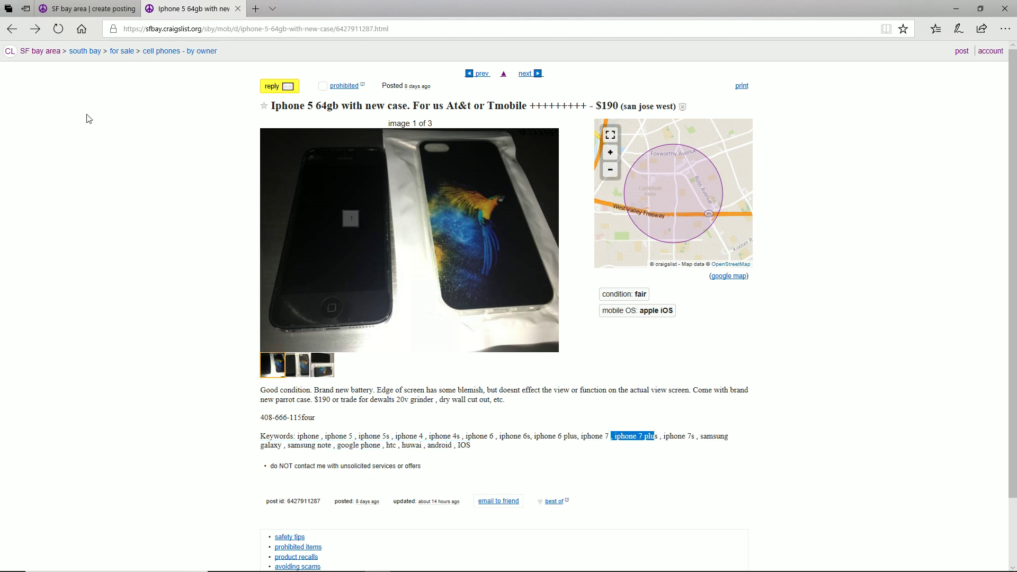
pyautogui.moveTo(364, 444); pyautogui.dragTo(492, 436)
pyautogui.click(492, 436)
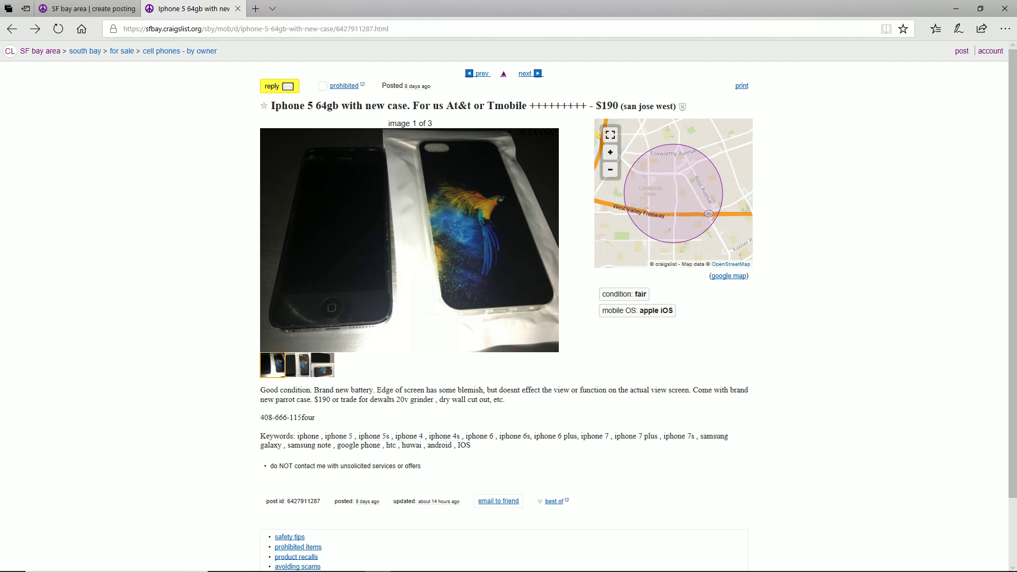
pyautogui.moveTo(596, 429); pyautogui.dragTo(614, 444)
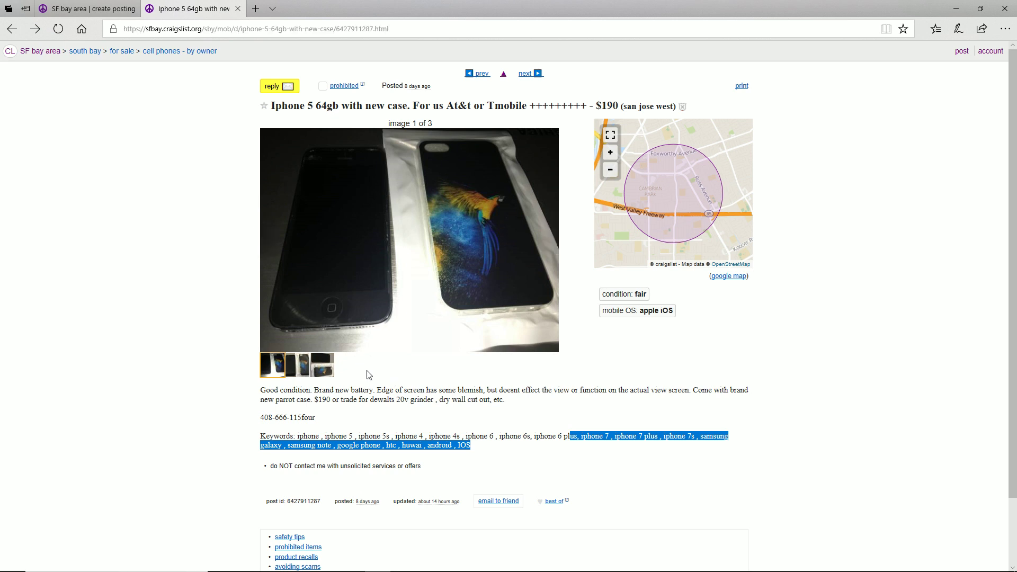
pyautogui.moveTo(400, 448); pyautogui.dragTo(320, 452)
pyautogui.click(319, 453)
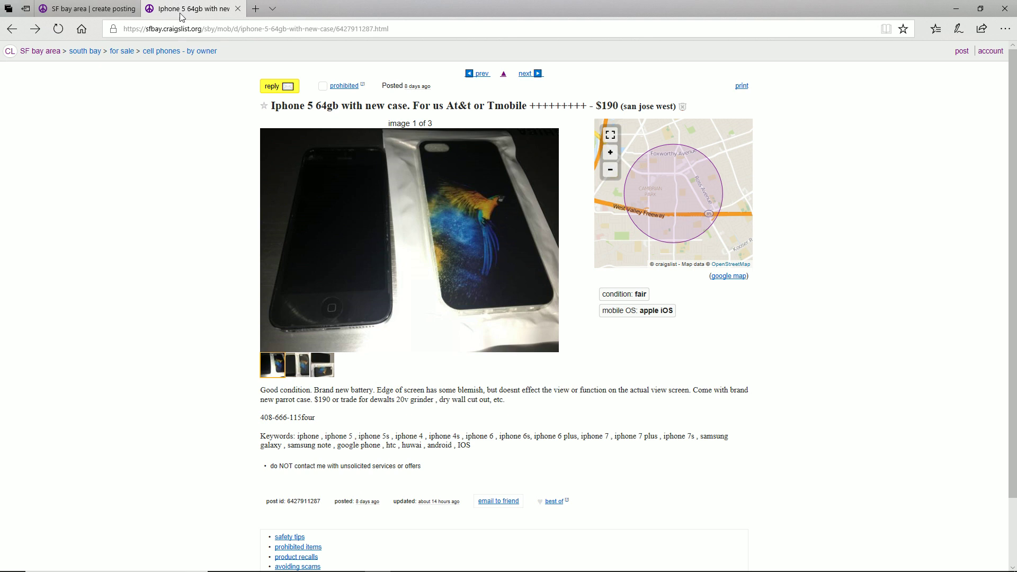
# Open ebay.com in a new tab and search it for "iphone 5"
pyautogui.click(257, 10)
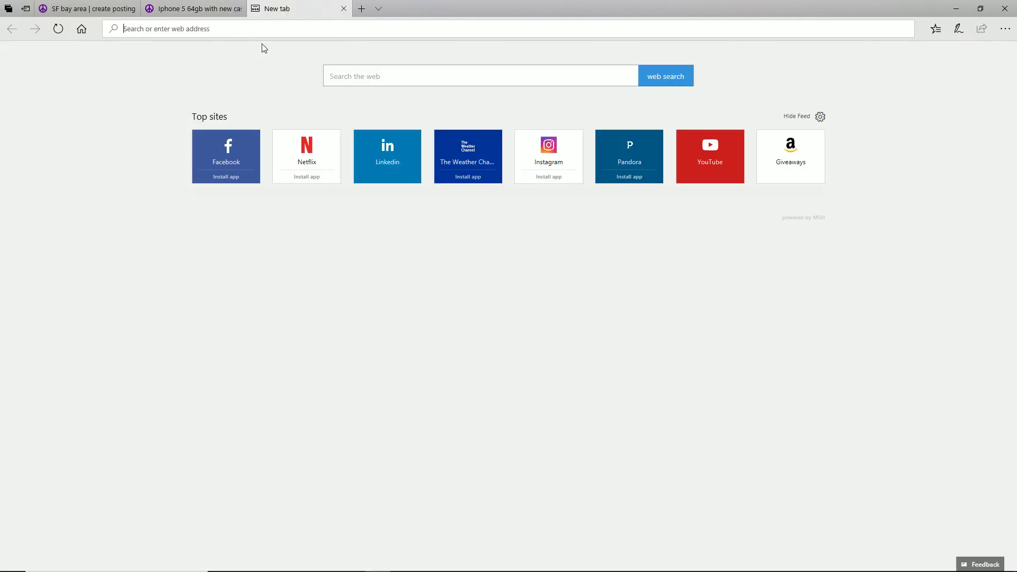
pyautogui.write('ebay.com/')
pyautogui.press('Return')
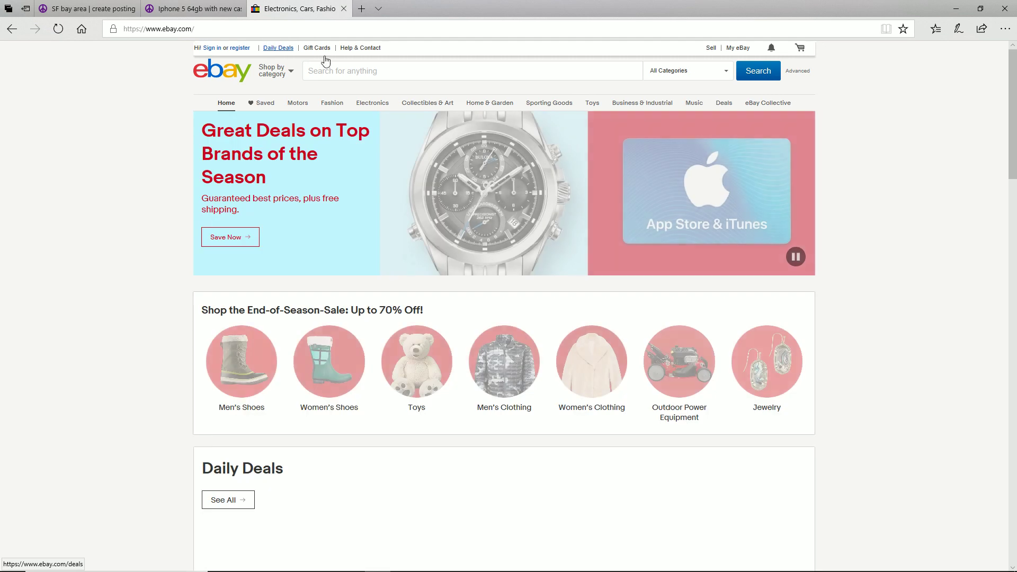
pyautogui.click(371, 76)
pyautogui.write('iphone 5')
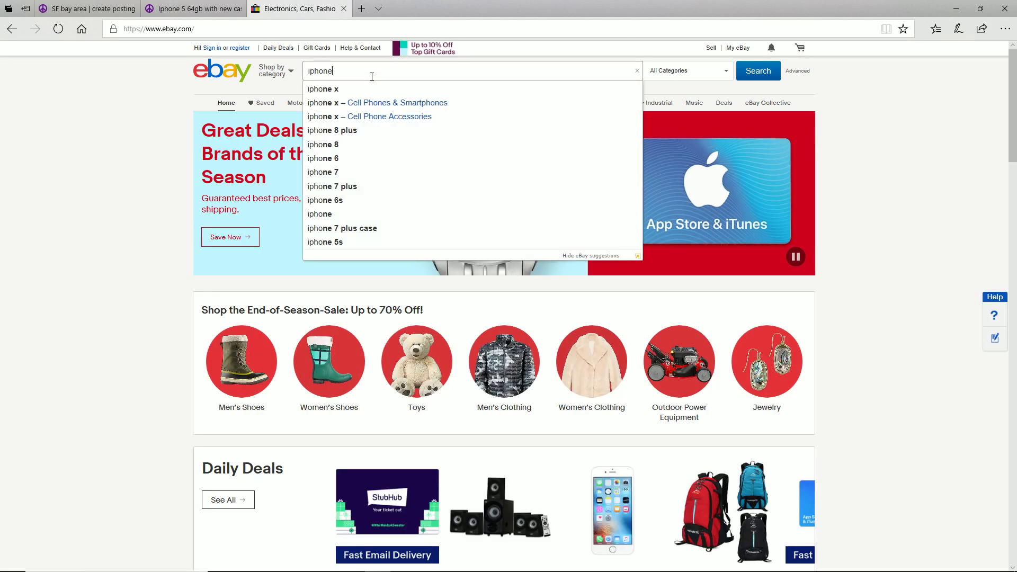
pyautogui.press('Return')
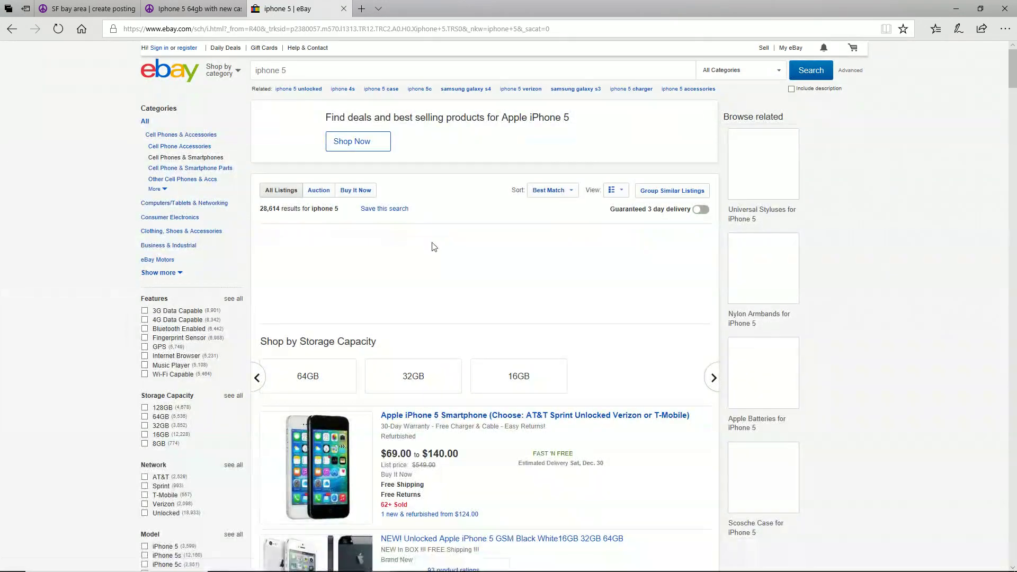
# Open the Apple iPhone 5 16GB Black White Factory GSM Unlocked listing and look through its description down to the item specifics
pyautogui.scroll(-10, 468, 106)
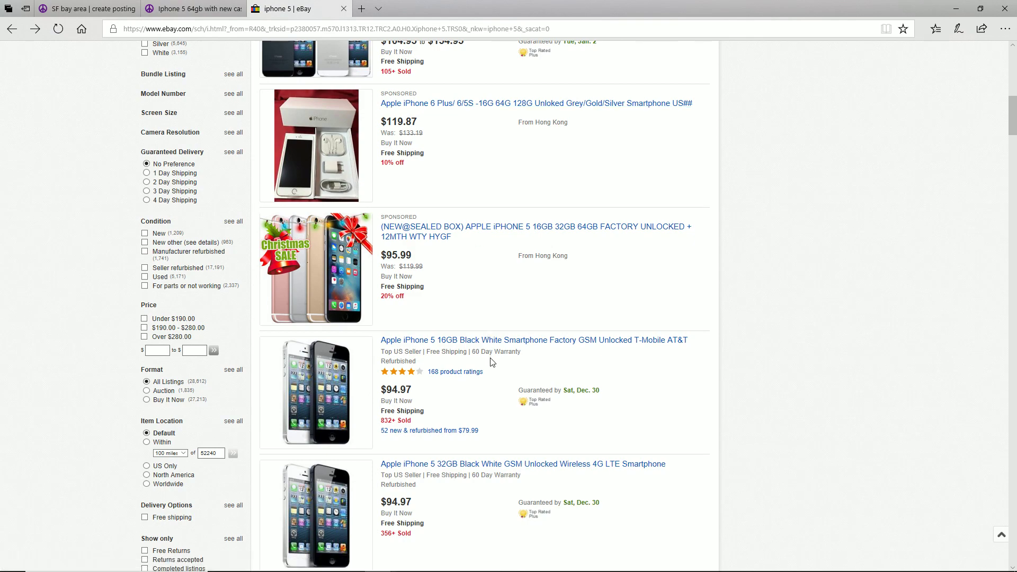
pyautogui.click(481, 343)
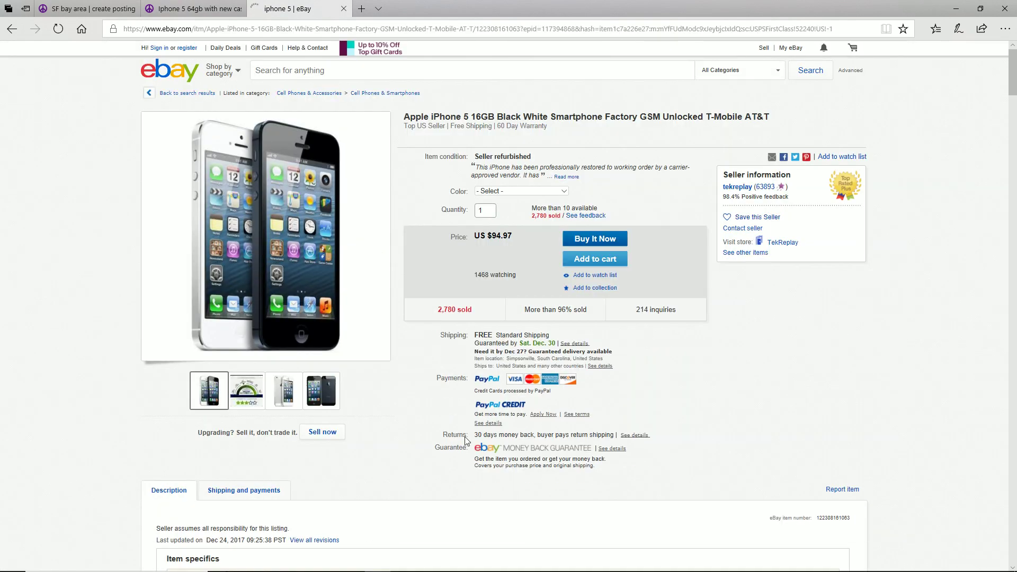
pyautogui.scroll(-20, 449, 425)
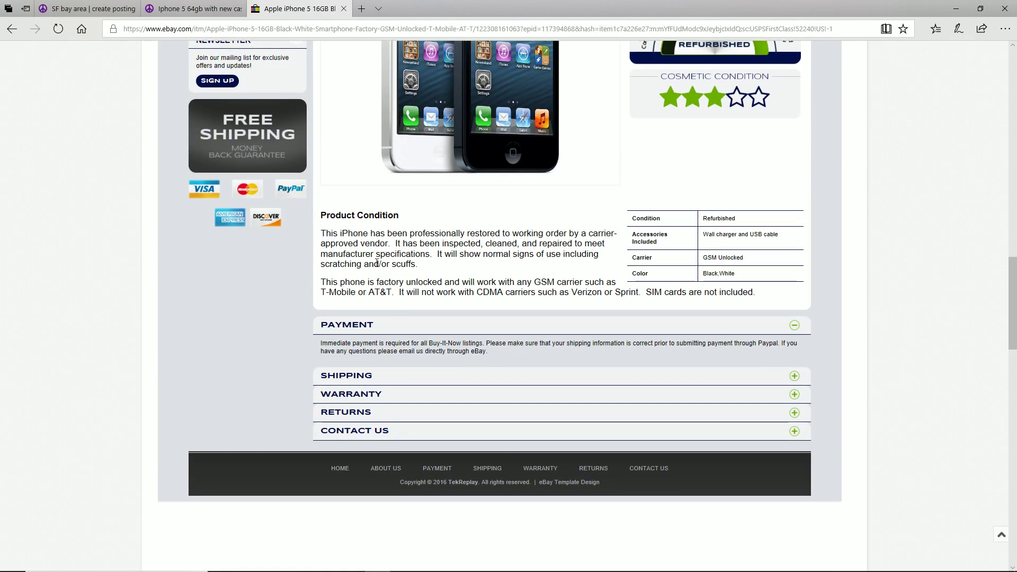
pyautogui.scroll(-10, 341, 291)
pyautogui.scroll(14, 343, 291)
pyautogui.scroll(9, 343, 294)
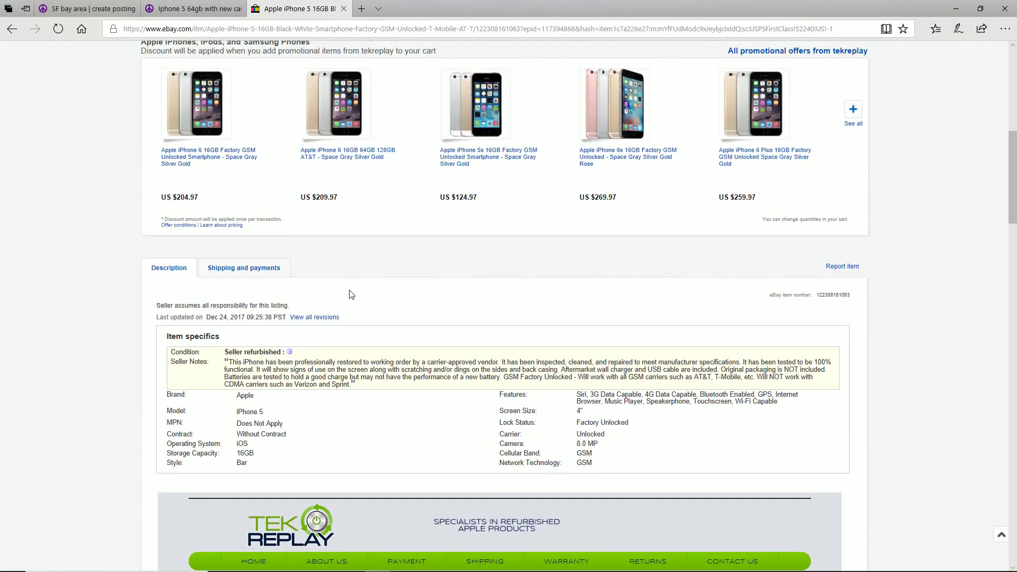
# Copy the item specifics from Brand to Network Technology and paste them into the craigslist posting body
pyautogui.scroll(-1, 348, 295)
pyautogui.moveTo(161, 310); pyautogui.dragTo(620, 388)
pyautogui.hotkey('ctrl', 'c')
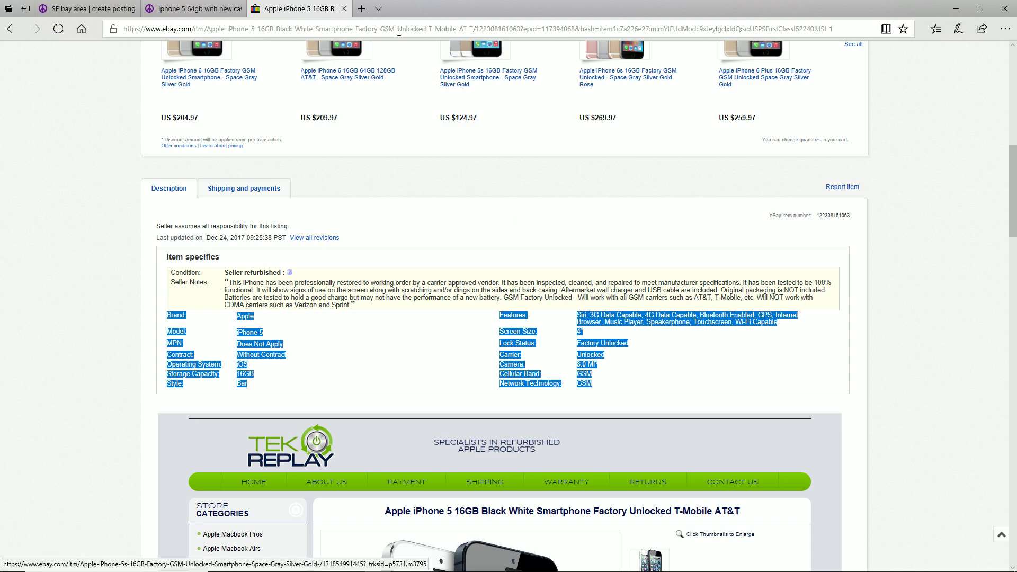
pyautogui.click(212, 8)
pyautogui.click(94, 4)
pyautogui.click(288, 265)
pyautogui.hotkey('ctrl', 'v')
pyautogui.scroll(6, 290, 270)
pyautogui.scroll(2, 289, 273)
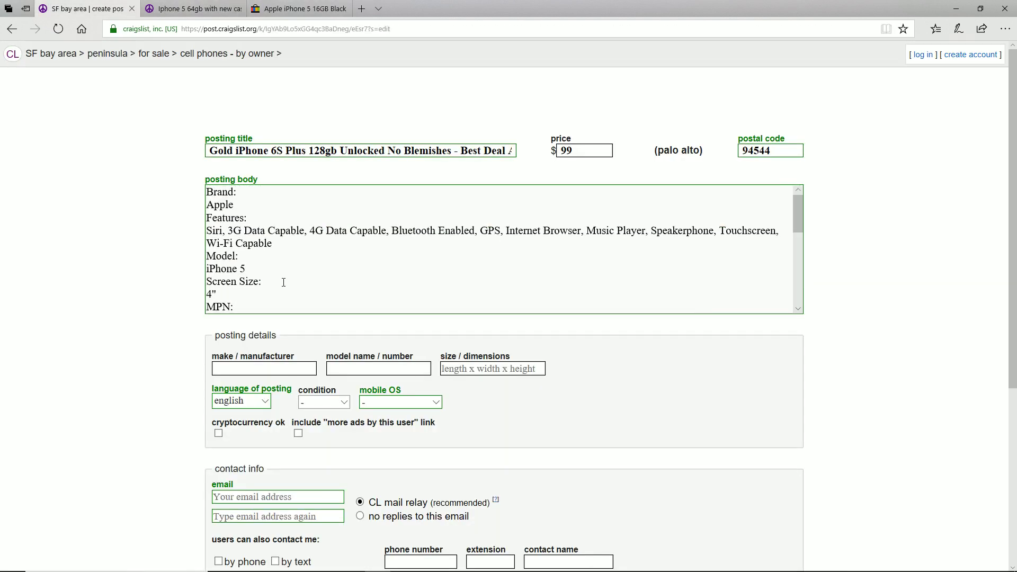
# Join the Brand, Features, Model, Screen Size, MPN and Lock Status values onto the same lines as their labels
pyautogui.click(207, 207)
pyautogui.press('BackSpace')
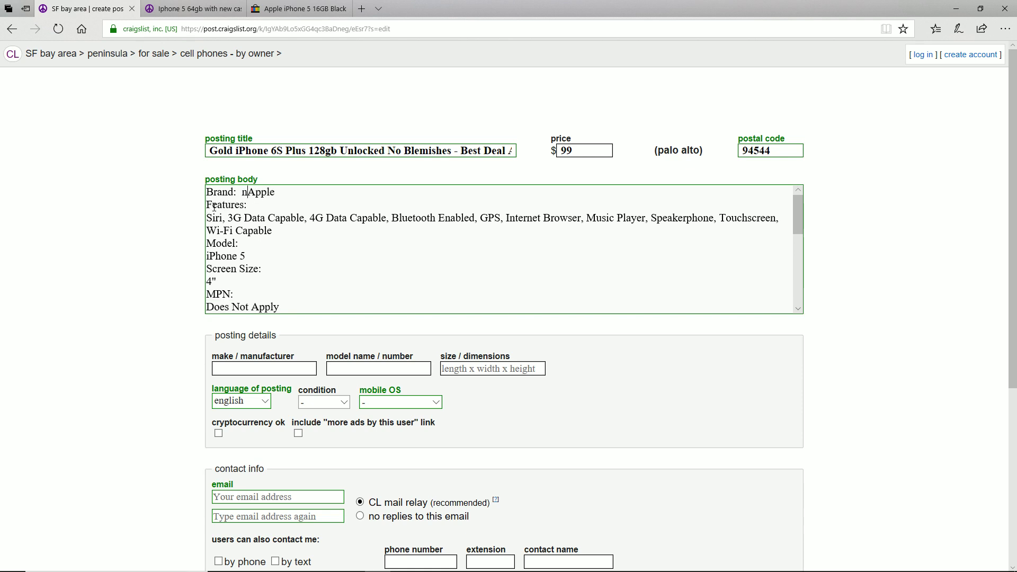
pyautogui.click(207, 218)
pyautogui.press('BackSpace')
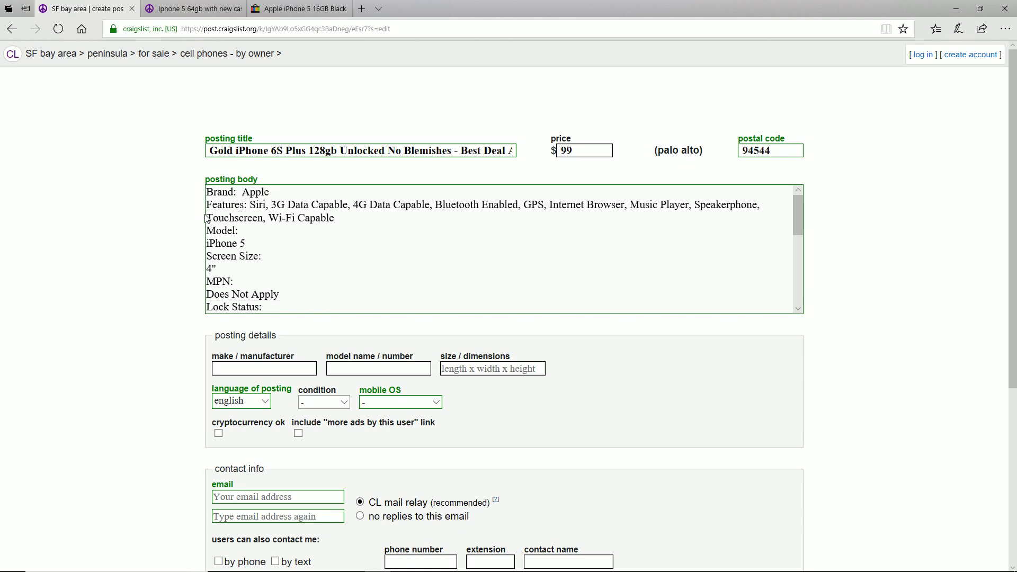
pyautogui.press('BackSpace')
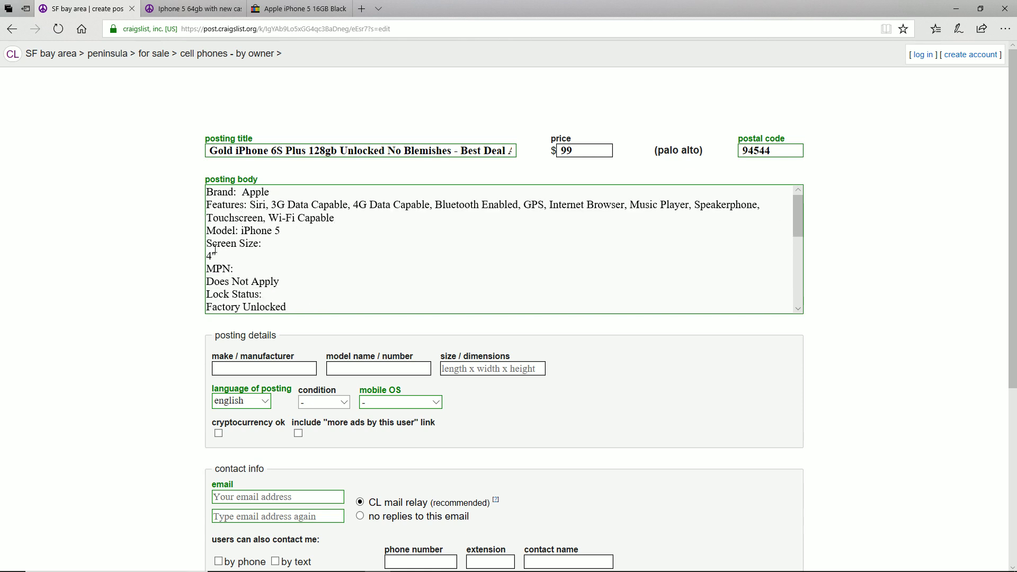
pyautogui.click(207, 256)
pyautogui.press('BackSpace')
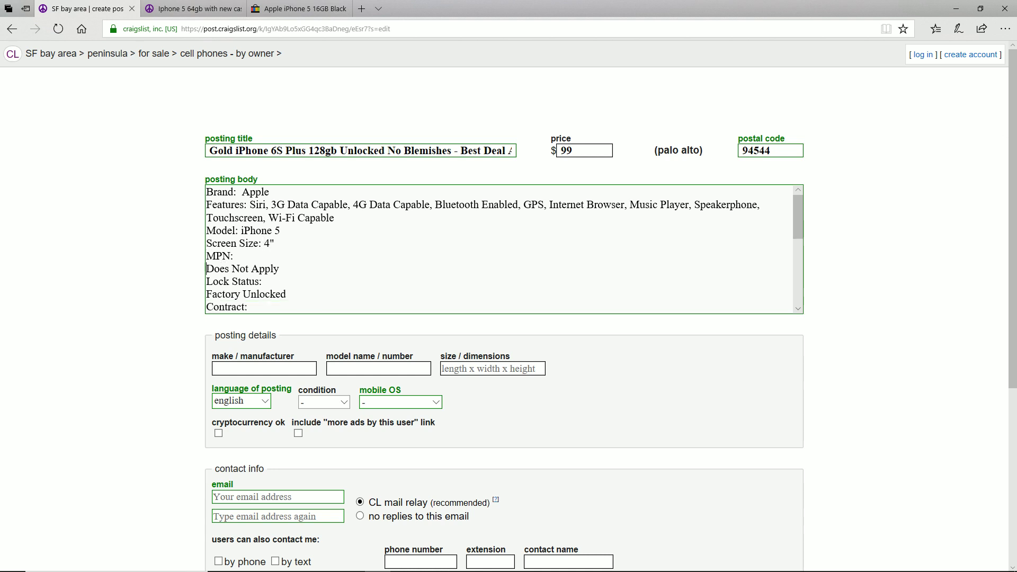
pyautogui.press('BackSpace')
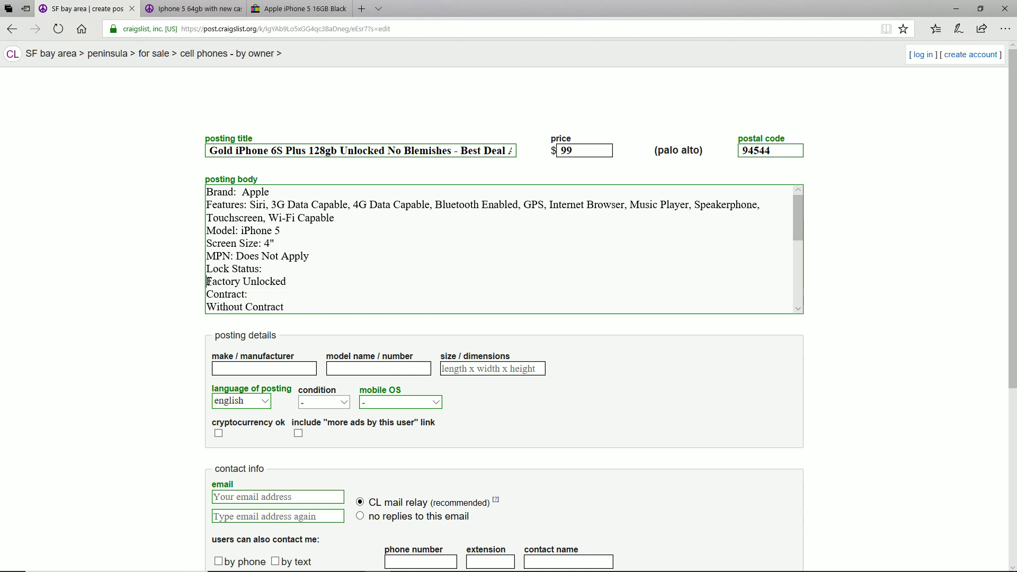
pyautogui.click(208, 282)
pyautogui.press('BackSpace')
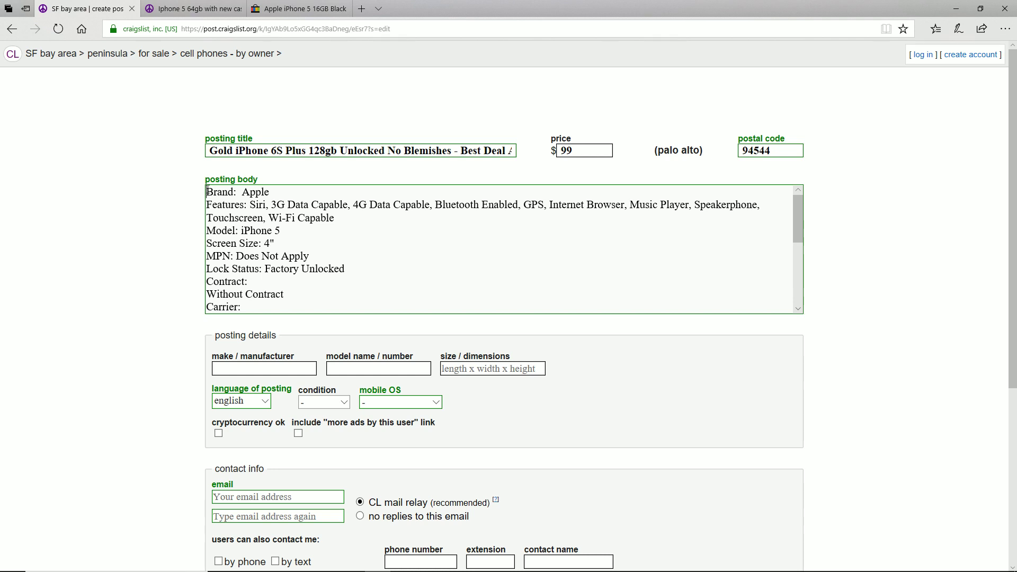
# Add the opening line "Recently upgraded, just unlocked ready for new user." above the specifications, separated by a blank line
pyautogui.press('Return')
pyautogui.press('Return')
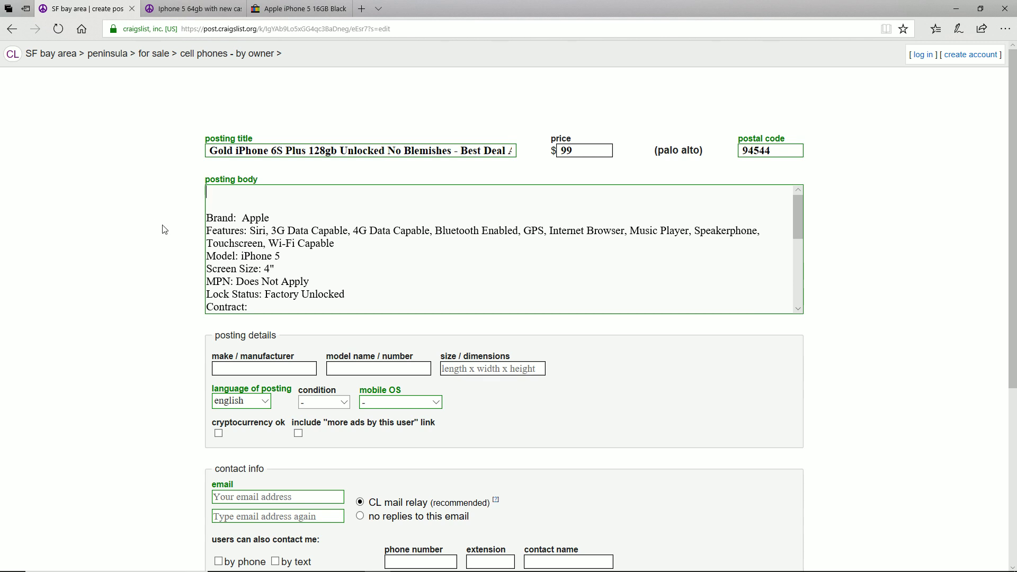
pyautogui.write('Recently upgraded, just unlocked r')
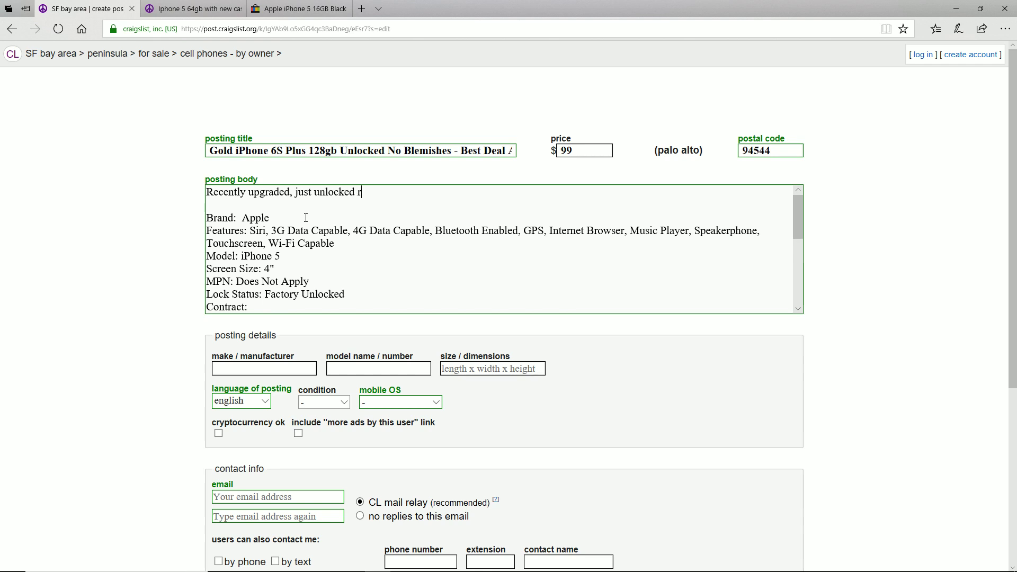
pyautogui.write('eady for new owner')
pyautogui.press('BackSpace')
pyautogui.press('BackSpace')
pyautogui.press('BackSpace')
pyautogui.press('BackSpace')
pyautogui.press('BackSpace')
pyautogui.write('user.')
# Revisit the Keywords paragraph in the example iPhone 5 listing and return to the posting form
pyautogui.scroll(-3, 289, 243)
pyautogui.click(193, 9)
pyautogui.scroll(-2, 488, 374)
pyautogui.moveTo(489, 374); pyautogui.dragTo(260, 357)
pyautogui.click(85, 9)
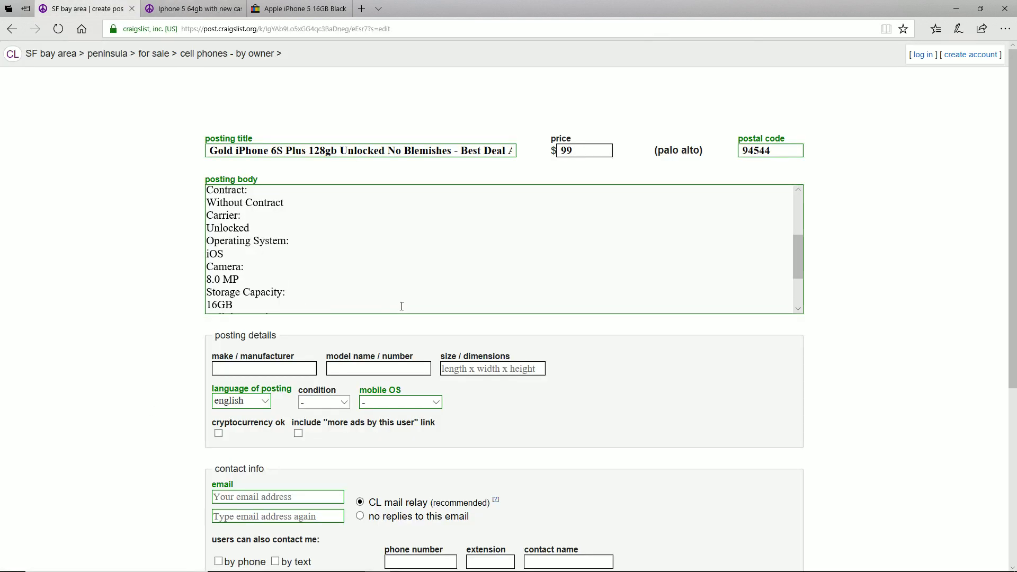
# Add a closing line below the specifications asking buyers to call, text, or e-mail the seller, giving the seller's first name
pyautogui.press('Down')
pyautogui.press('Down')
pyautogui.press('Down')
pyautogui.press('Down')
pyautogui.press('Down')
pyautogui.press('Down')
pyautogui.press('Down')
pyautogui.press('Down')
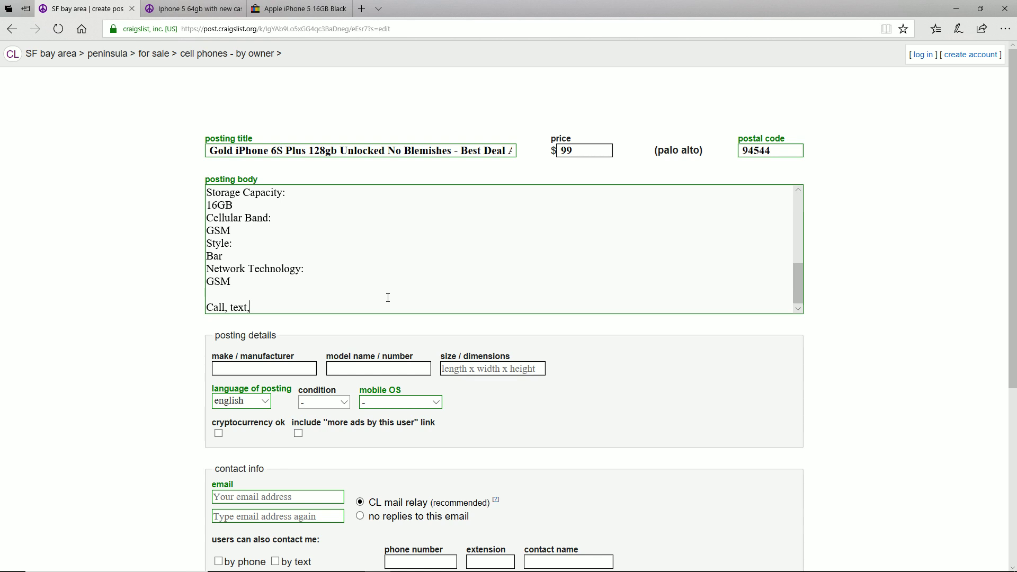
pyautogui.press('BackSpace')
pyautogui.press('BackSpace')
pyautogui.write('or e-mail;Drew')
pyautogui.press('Return')
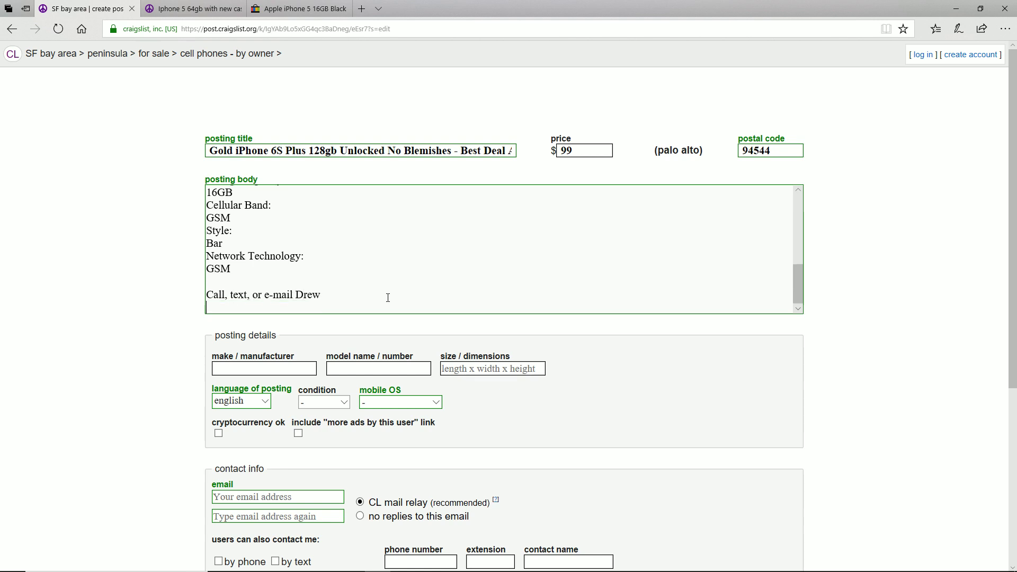
# Add the price 99 below the closing line, and after a blank line add the example listing's Keywords paragraph
pyautogui.write('99 obo firm')
pyautogui.press('BackSpace')
pyautogui.press('BackSpace')
pyautogui.press('BackSpace')
pyautogui.press('BackSpace')
pyautogui.press('BackSpace')
pyautogui.press('BackSpace')
pyautogui.press('Return')
pyautogui.press('Return')
pyautogui.write('Keywords: iphone , iphone 5 , iphone 5s, iphone 4 , iphone 4s , iphone 6 , iphone 6s, iphone 6 plus, iphone 7 , iphone 7 plus , iphone 7s , samsung galaxy , samsung note , google phone , htc , huwai , android , IOS')
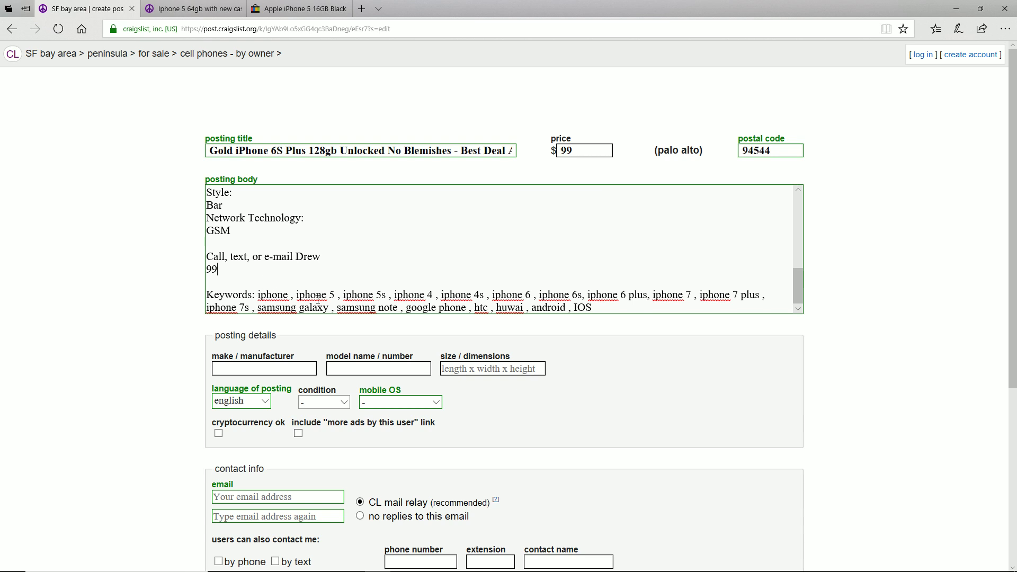
# Replace the keyword list after "Keywords:" with "phone cellular gsm 16gb gb expandable smartphone smart phone iphne"
pyautogui.doubleClick(254, 293)
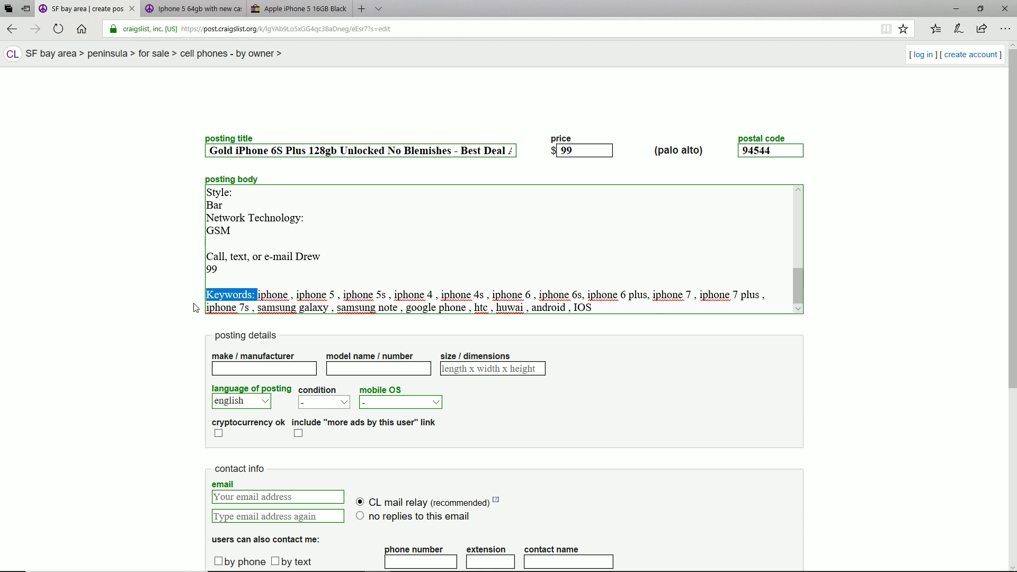
pyautogui.click(572, 282)
pyautogui.moveTo(641, 309); pyautogui.dragTo(260, 294)
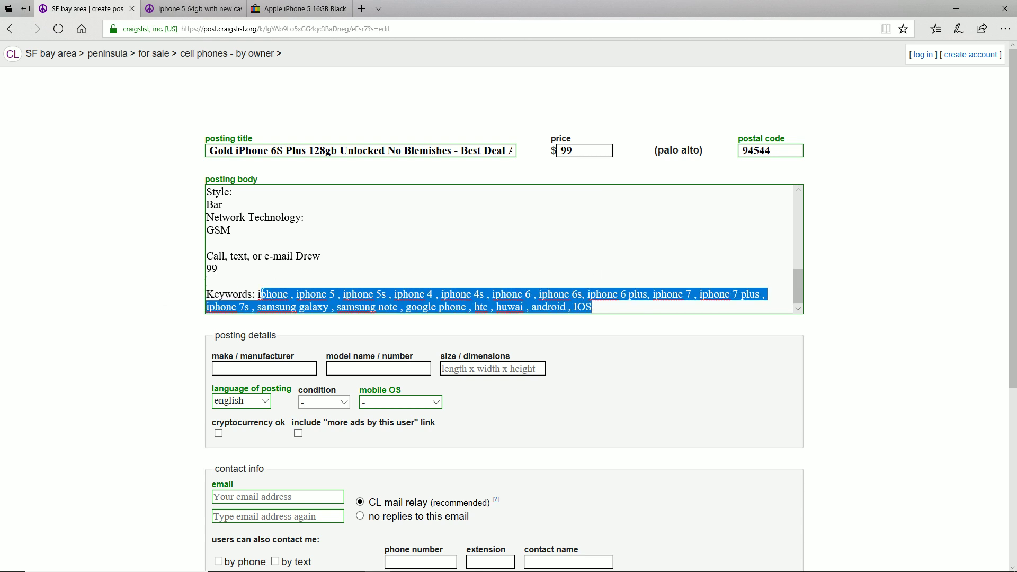
pyautogui.write('phone')
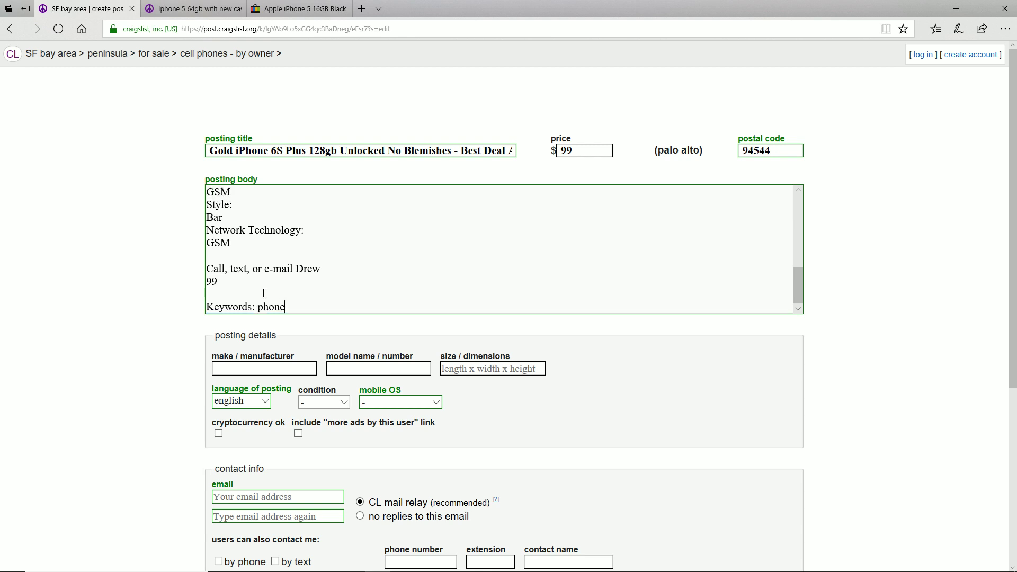
pyautogui.write(' cellular gsm 16gb gb')
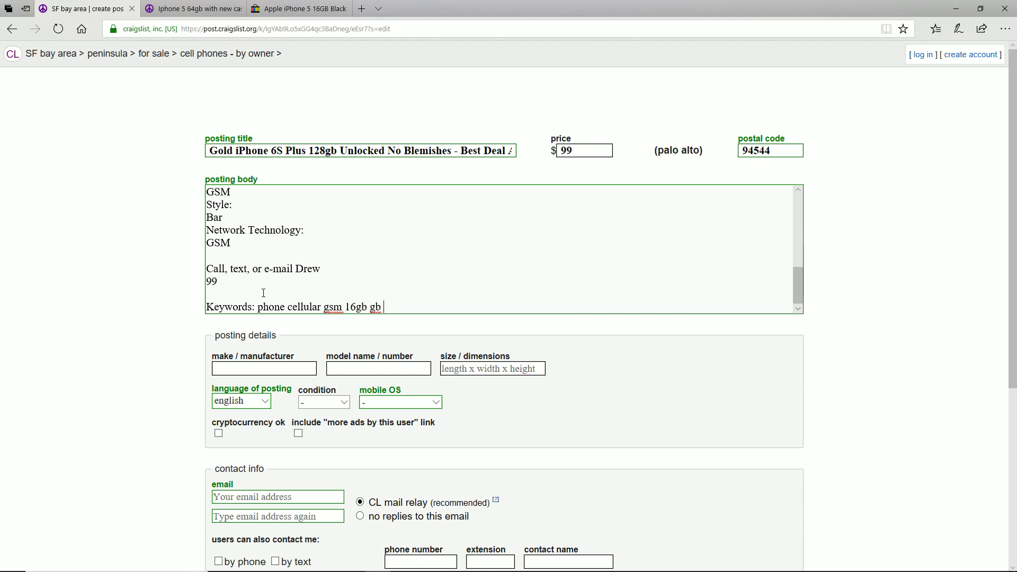
pyautogui.write(' expandable smartphone smart phone')
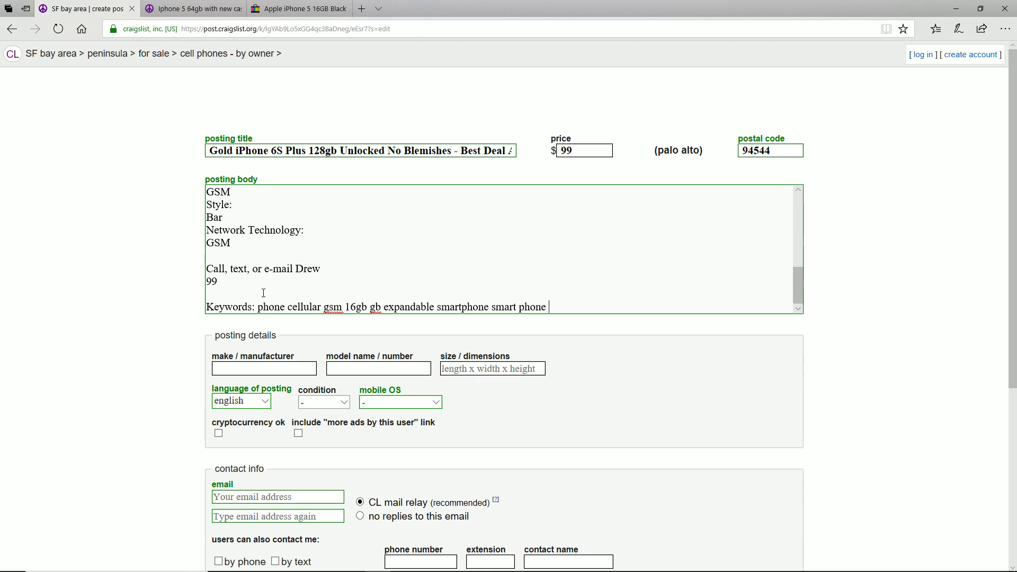
pyautogui.write(' iphne')
# Search the SF bay area cell phone listings for the misspelled keyword "iphne"
pyautogui.hotkey('shift', 'Left')
pyautogui.hotkey('shift', 'Left')
pyautogui.hotkey('shift', 'Left')
pyautogui.hotkey('shift', 'Left')
pyautogui.hotkey('shift', 'Left')
pyautogui.hotkey('shift', 'Right')
pyautogui.click(190, 9)
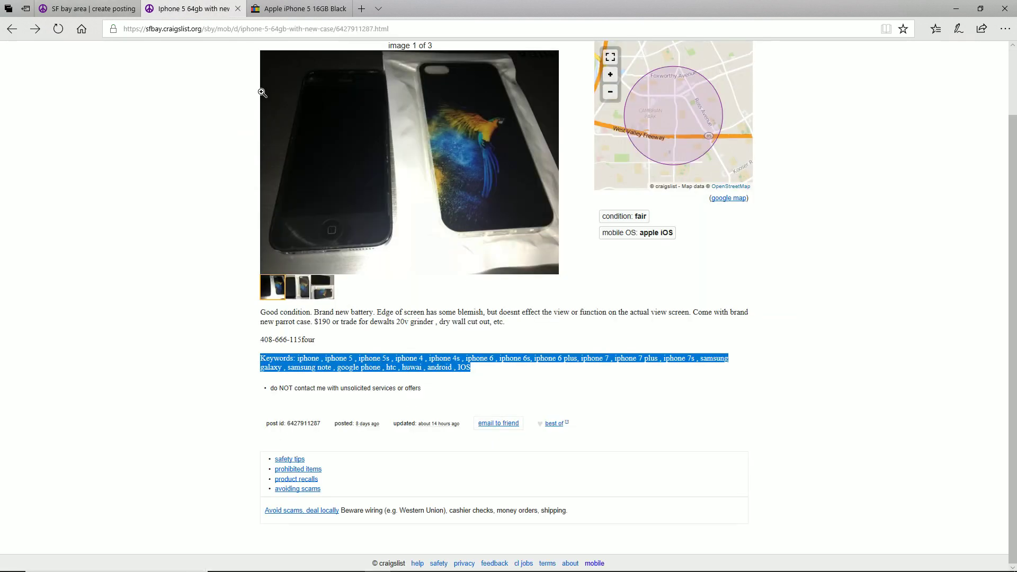
pyautogui.scroll(2, 18, 294)
pyautogui.hotkey('alt', 'Left')
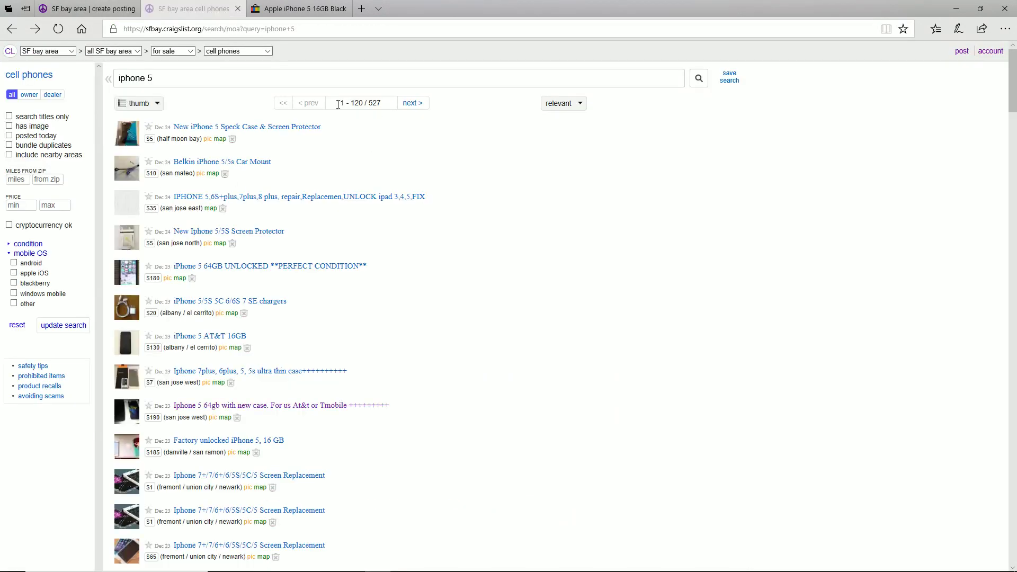
pyautogui.hotkey('ctrl', 'a')
pyautogui.write('iphne')
pyautogui.press('Return')
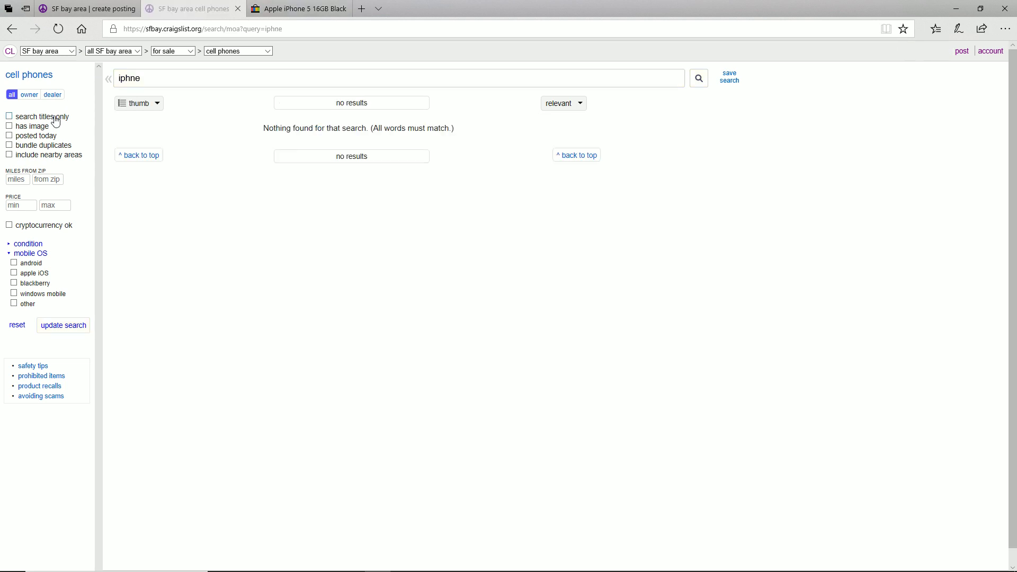
pyautogui.doubleClick(134, 78)
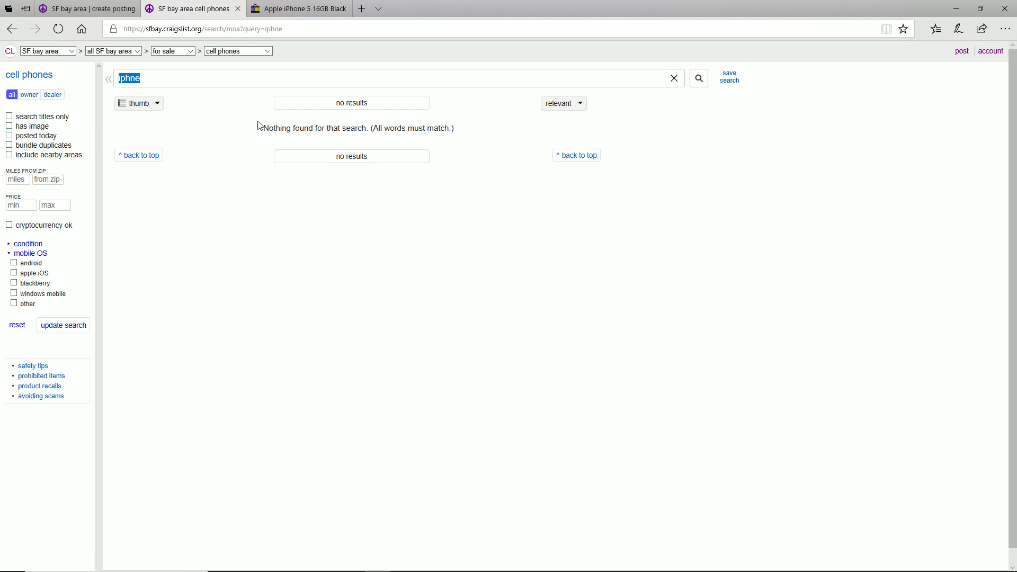
pyautogui.press('Tab')
pyautogui.hotkey('ctrl', 'a')
pyautogui.click(464, 127)
pyautogui.hotkey('ctrl', 'a')
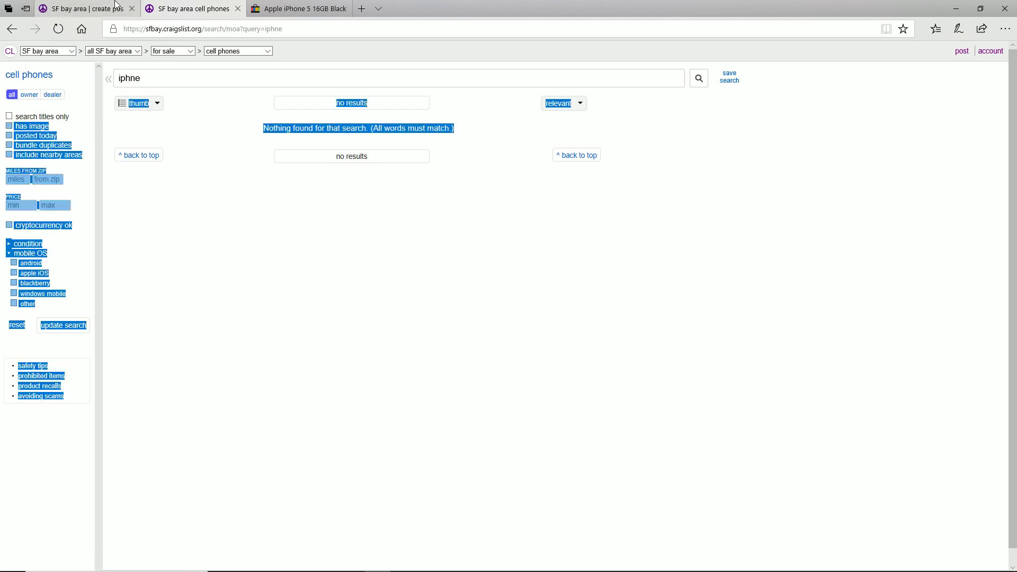
# Return to the posting form and set the make to apple and the model name to iphone 5
pyautogui.hotkey('ctrl', 'shift', 'Tab')
pyautogui.scroll(8, 476, 229)
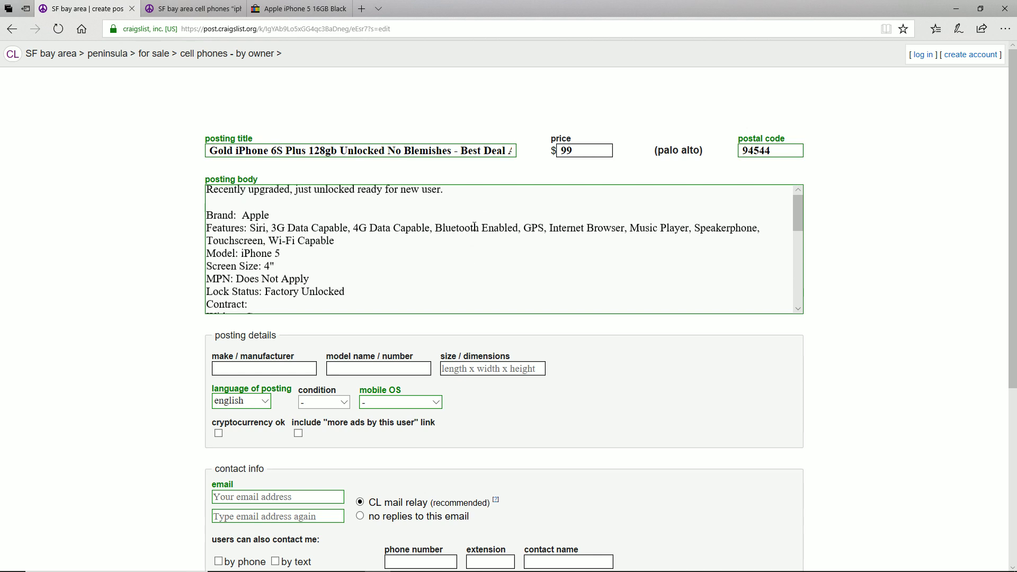
pyautogui.scroll(-2, 434, 243)
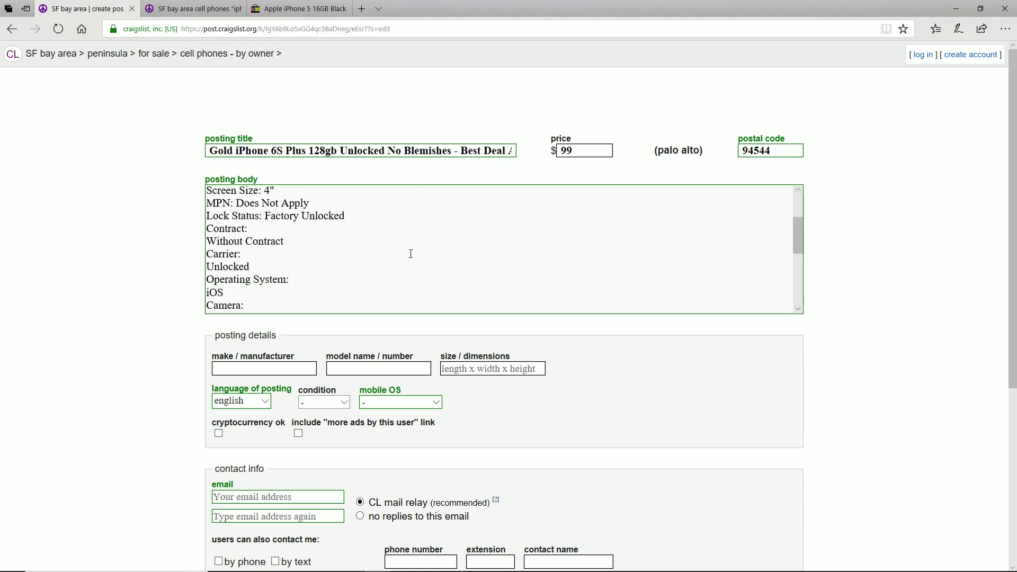
pyautogui.click(297, 368)
pyautogui.write('apple')
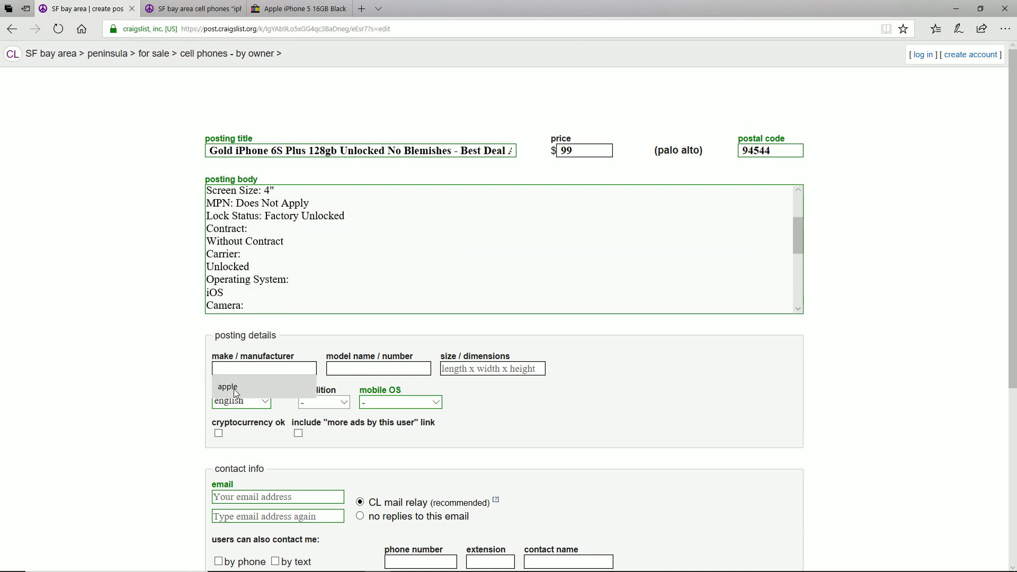
pyautogui.click(328, 364)
pyautogui.write('iphone 5')
# Correct the cell phone listing search to "iphone" and select apple iOS in the mobile OS filter
pyautogui.hotkey('ctrl', 'Tab')
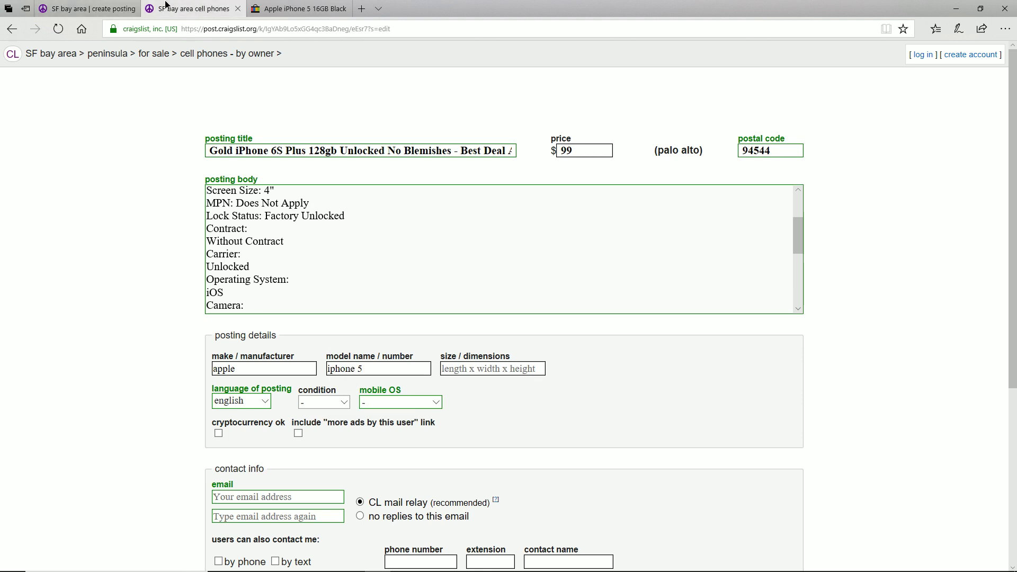
pyautogui.click(110, 230)
pyautogui.click(127, 80)
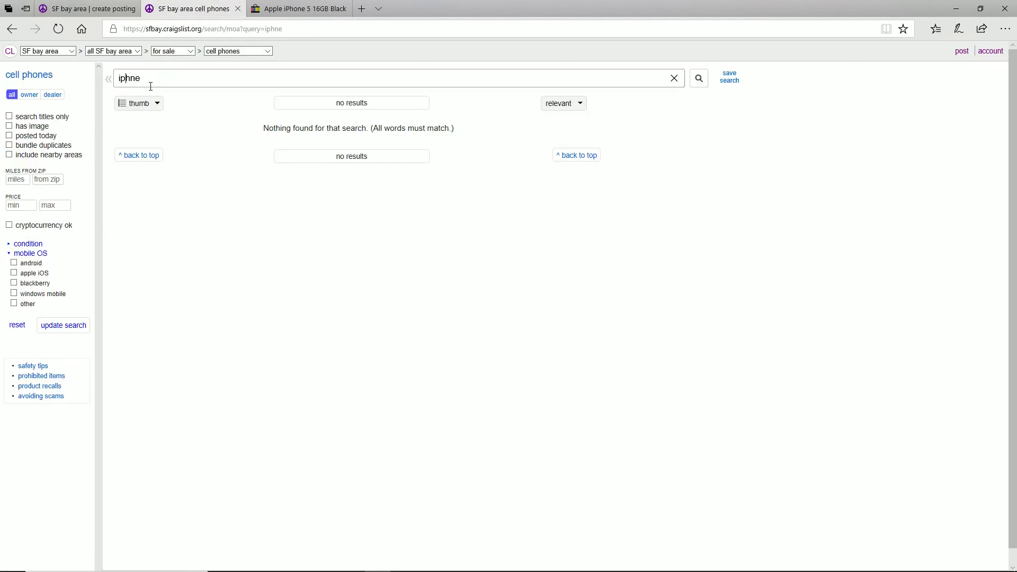
pyautogui.press('Right')
pyautogui.write('o')
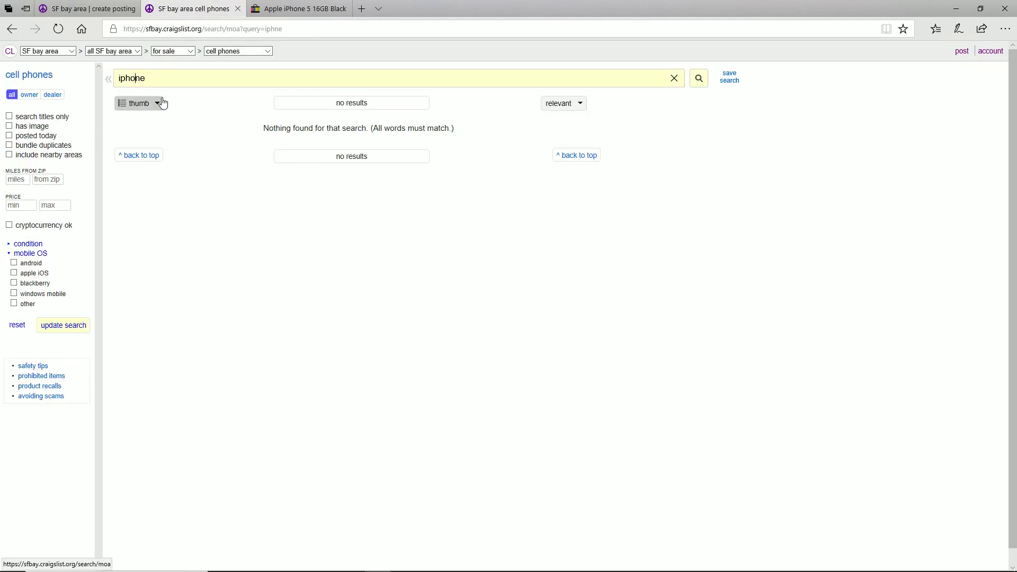
pyautogui.press('Return')
pyautogui.click(14, 272)
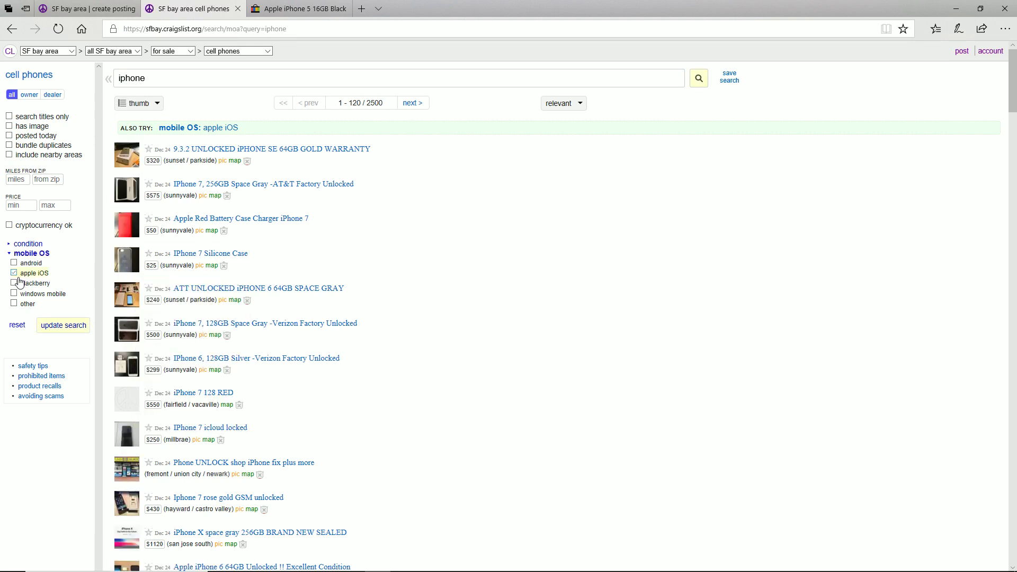
# Set the posting's mobile OS to apple iOS and revisit the iphone search results briefly
pyautogui.click(87, 8)
pyautogui.click(435, 402)
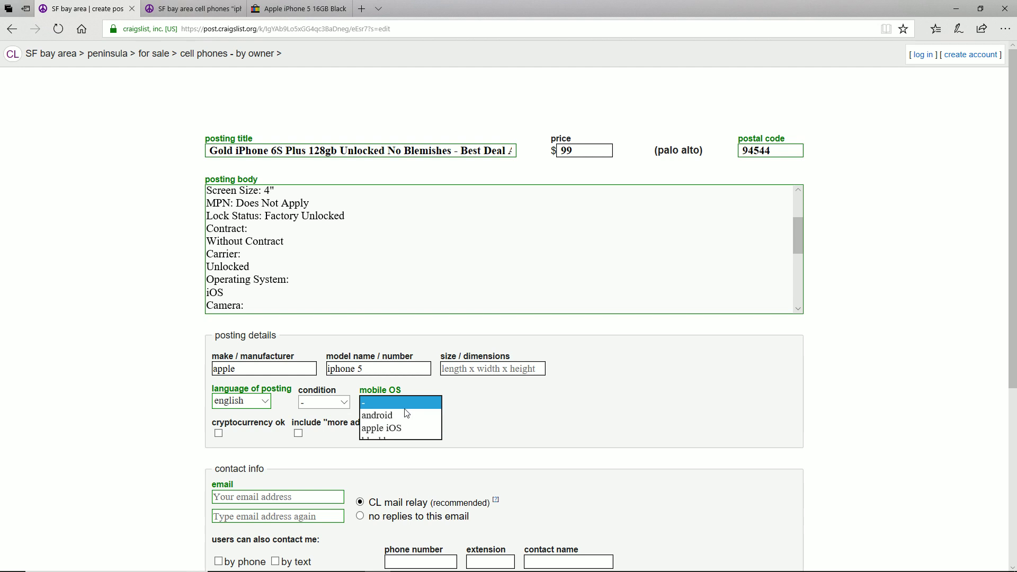
pyautogui.click(393, 476)
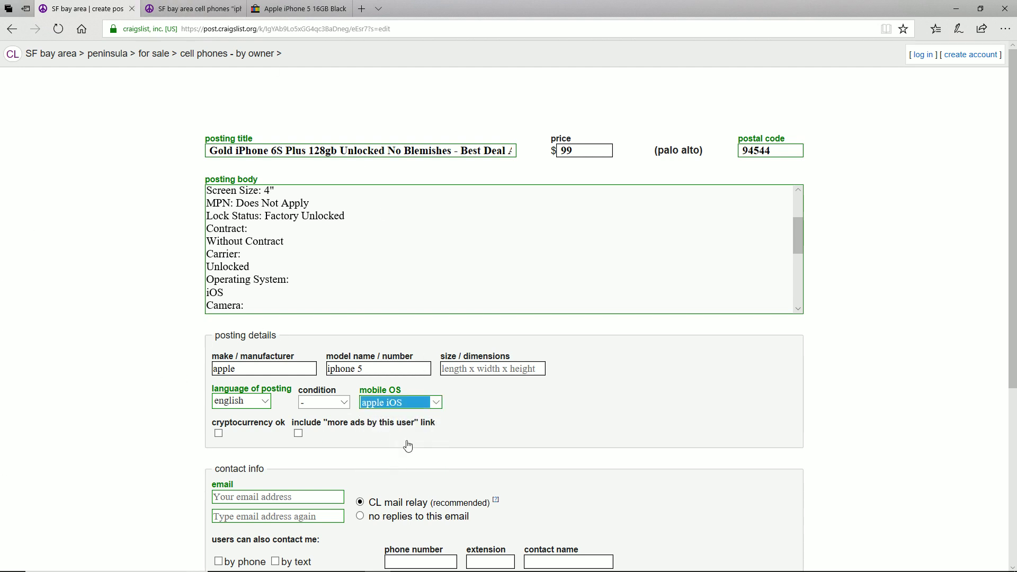
pyautogui.click(238, 8)
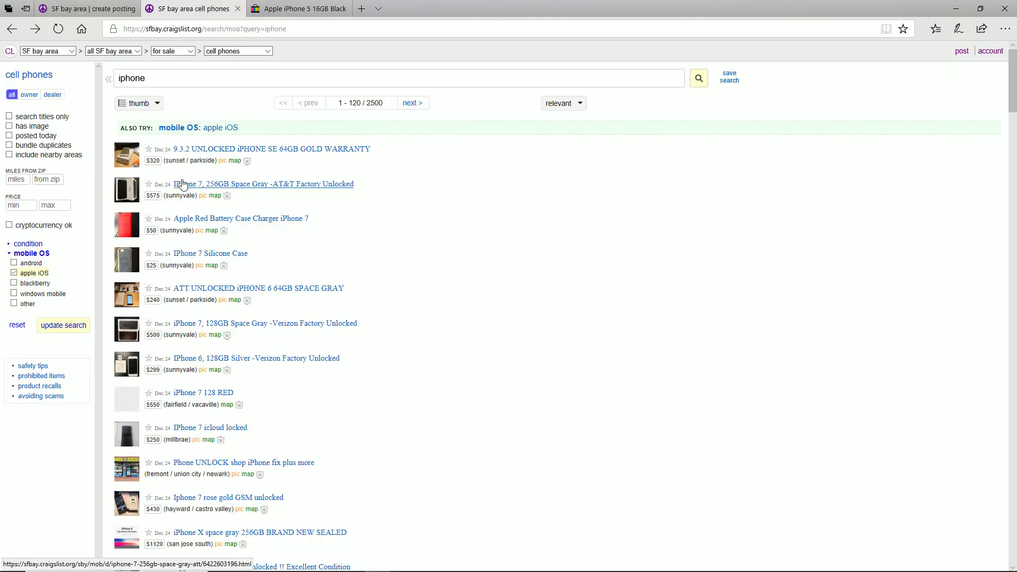
pyautogui.click(94, 4)
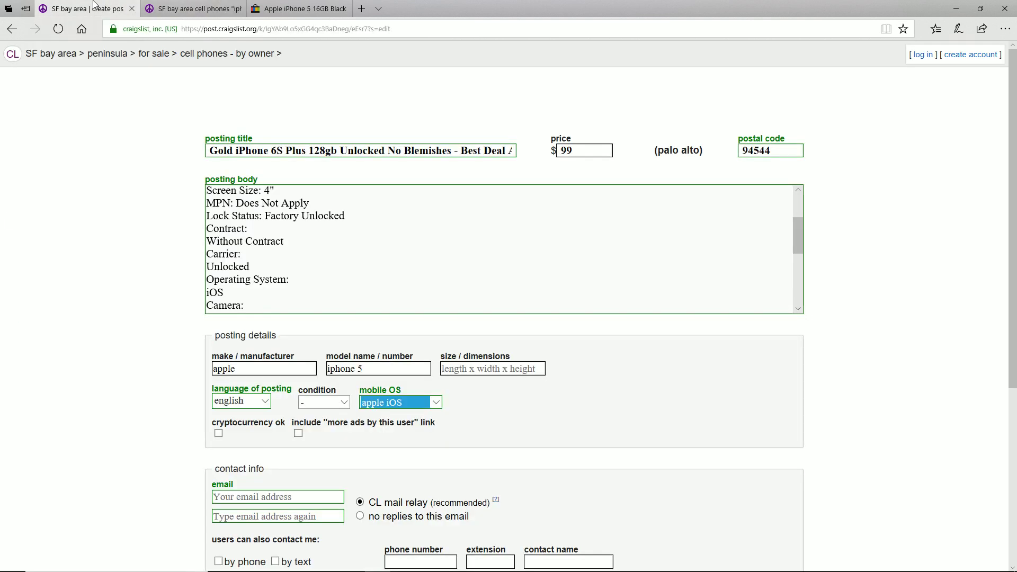
# Fill in the seller's e-mail address in both the email field and its confirmation field
pyautogui.scroll(-5, 303, 475)
pyautogui.scroll(5, 304, 475)
pyautogui.scroll(-3, 303, 476)
pyautogui.click(262, 338)
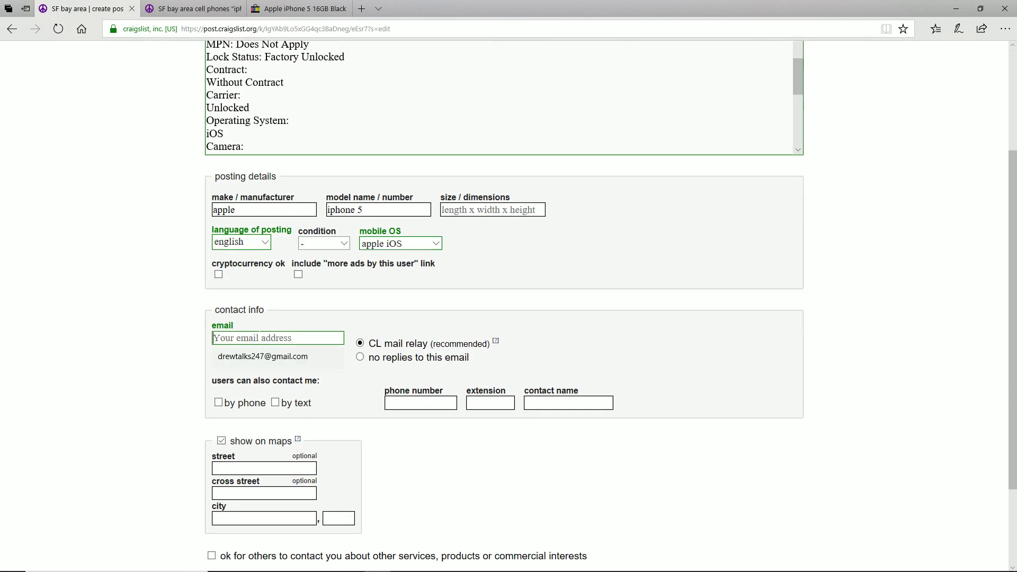
pyautogui.click(289, 357)
pyautogui.hotkey('shift', 'Tab')
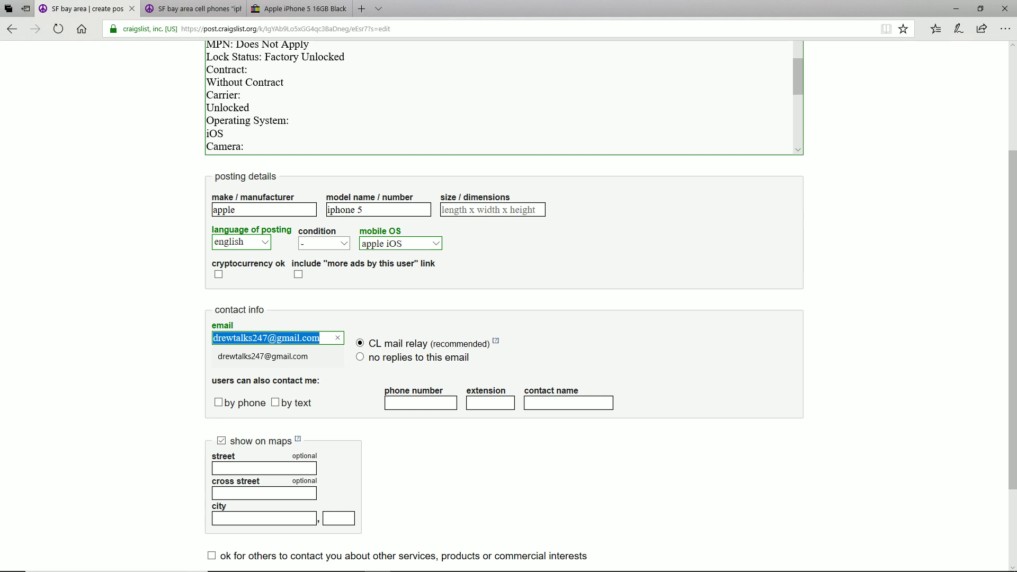
pyautogui.moveTo(173, 332); pyautogui.dragTo(282, 343)
pyautogui.click(278, 357)
pyautogui.click(264, 371)
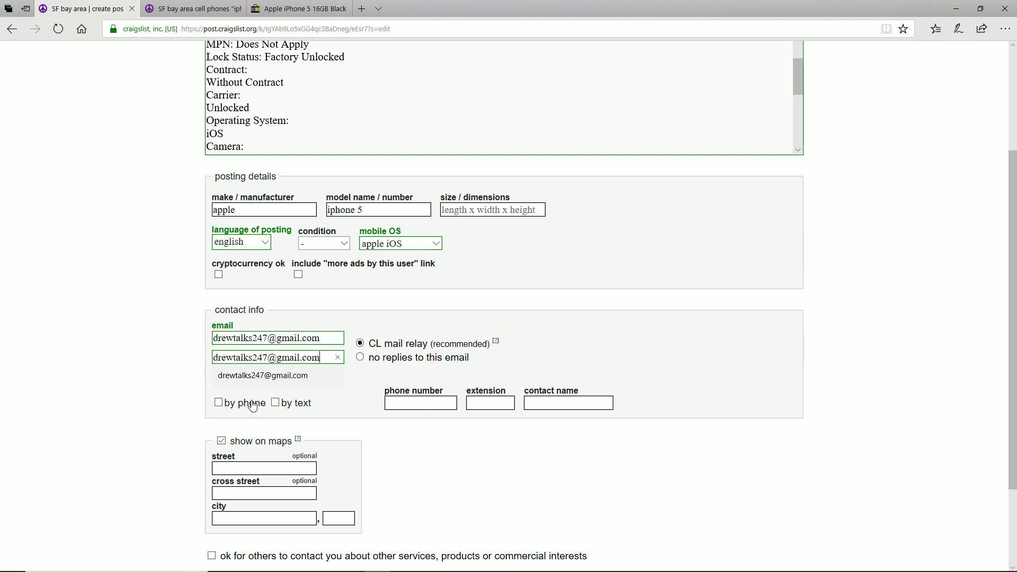
# Allow contact by phone and by text, and fill in the seller's phone number and contact name
pyautogui.click(249, 402)
pyautogui.click(288, 407)
pyautogui.click(385, 406)
pyautogui.click(418, 422)
pyautogui.click(530, 403)
pyautogui.press('Down')
pyautogui.press('Return')
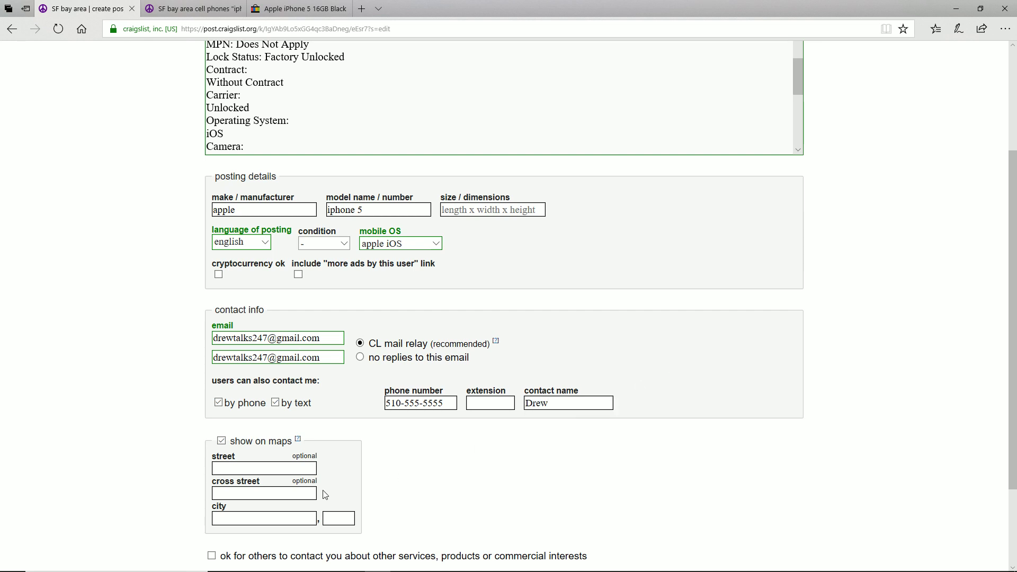
# Review the completed posting form, including the map and contact fields and the full posting body down to the keywords
pyautogui.scroll(-2, 238, 442)
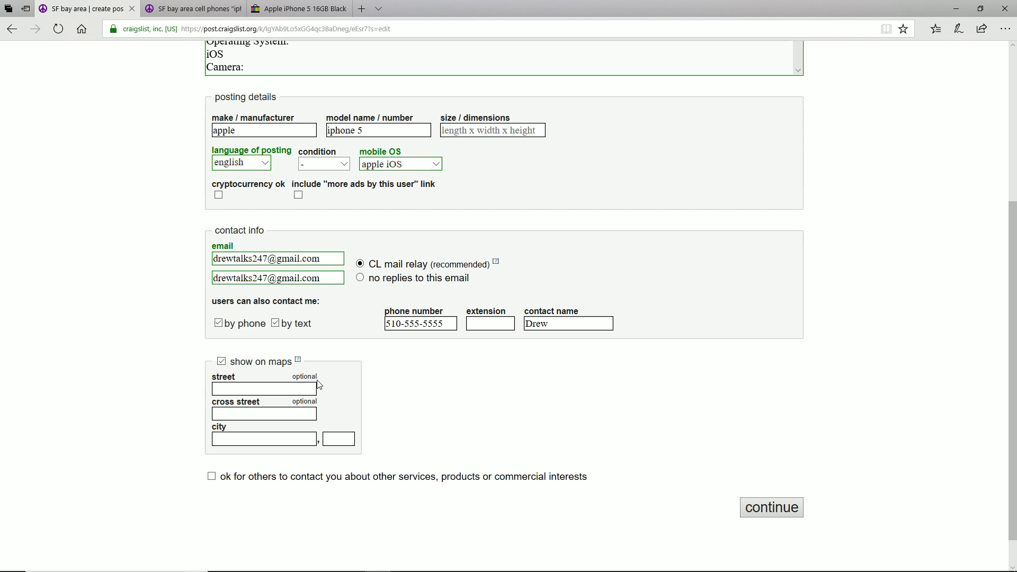
pyautogui.scroll(5, 318, 385)
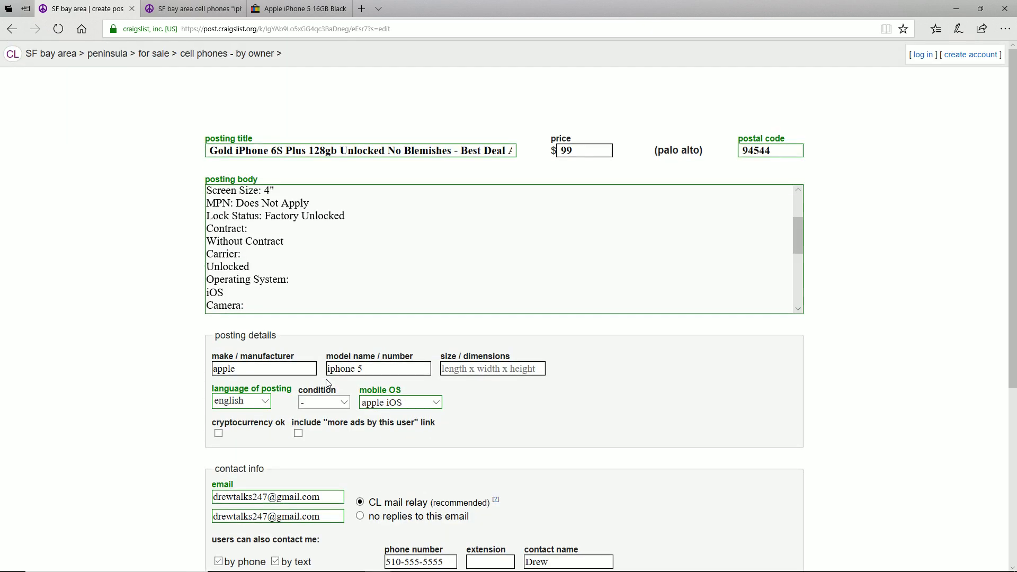
pyautogui.scroll(-3, 340, 284)
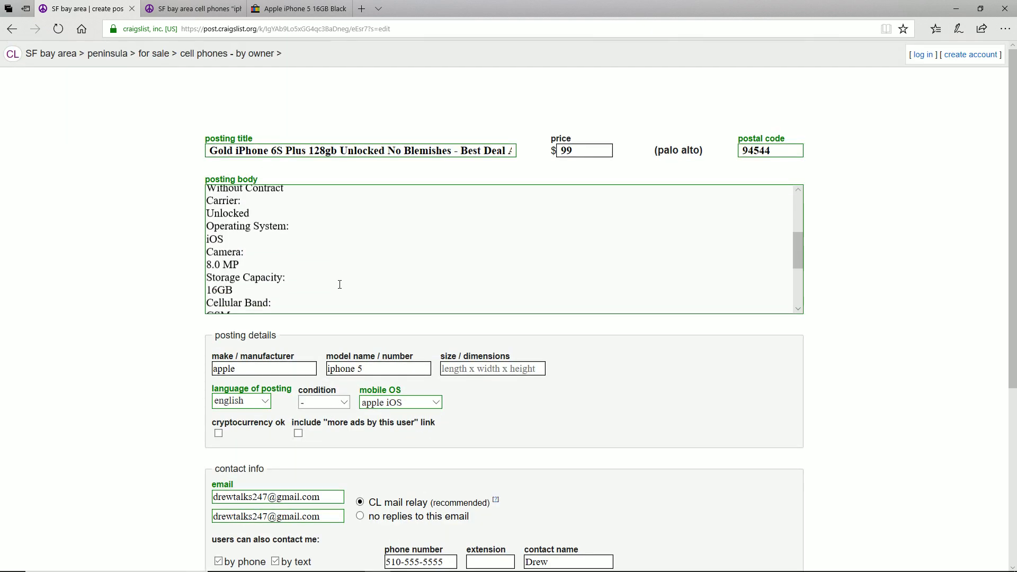
pyautogui.scroll(1, 272, 313)
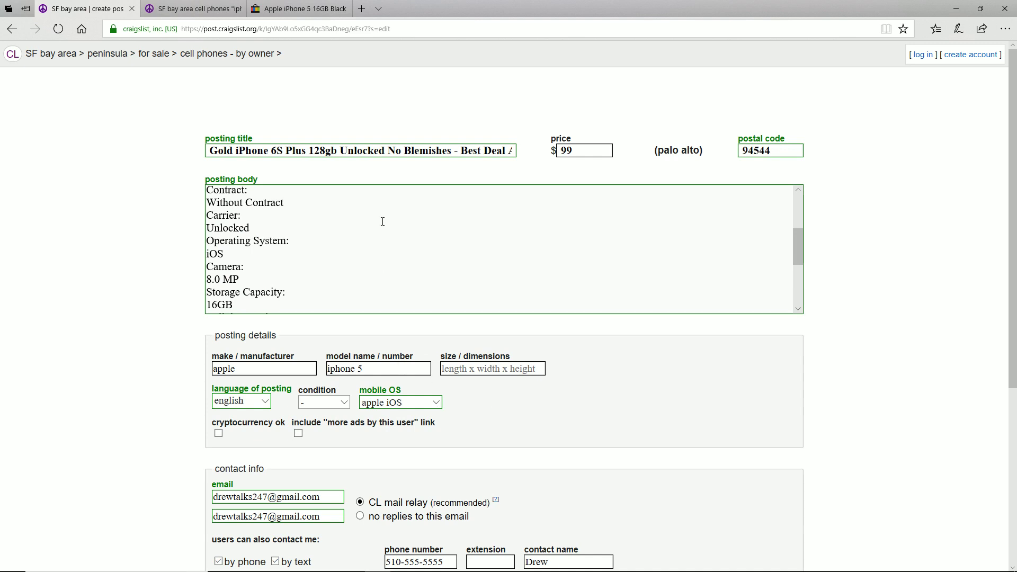
pyautogui.scroll(5, 353, 265)
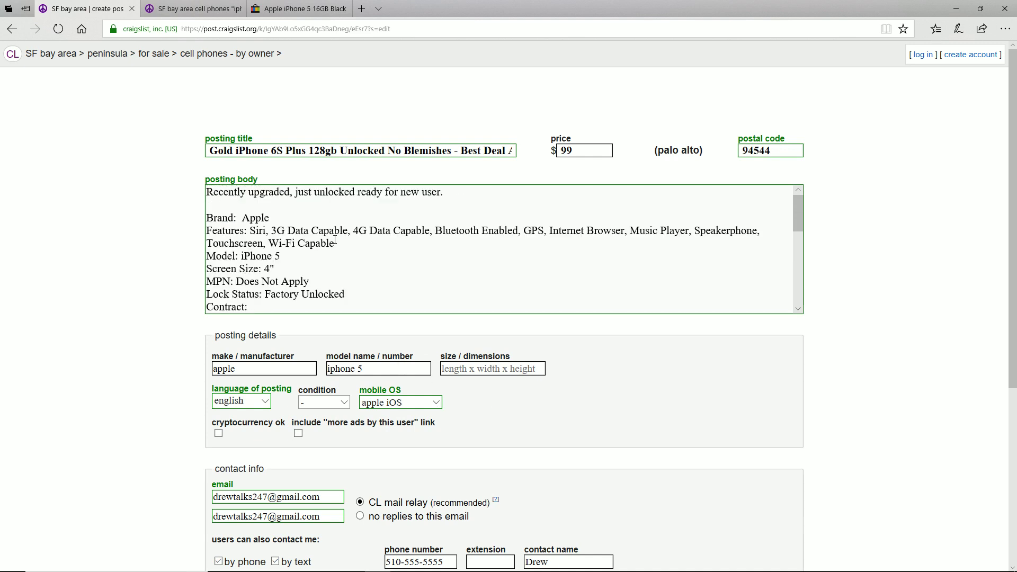
pyautogui.scroll(-10, 408, 252)
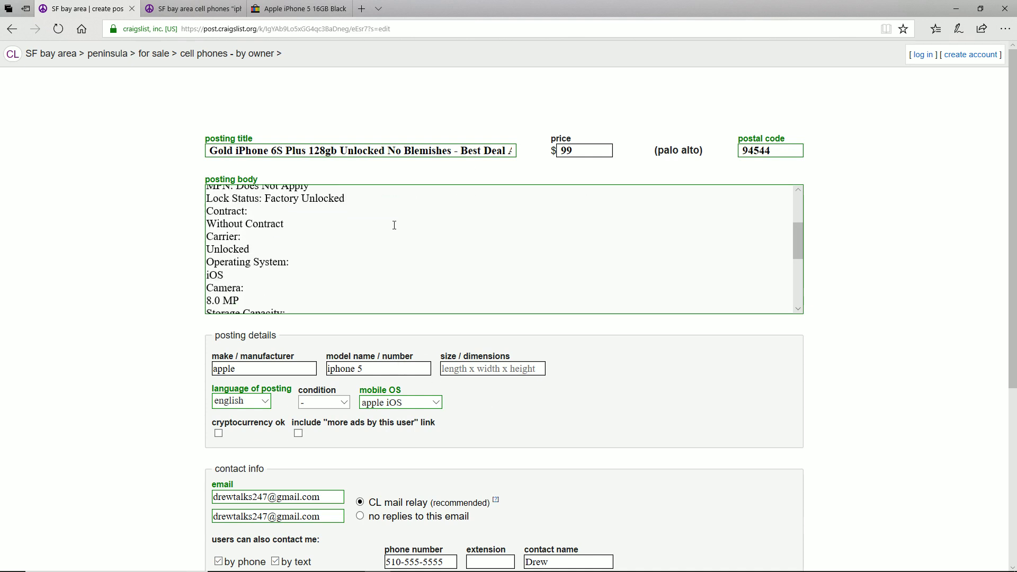
pyautogui.scroll(-1, 295, 269)
pyautogui.scroll(8, 299, 273)
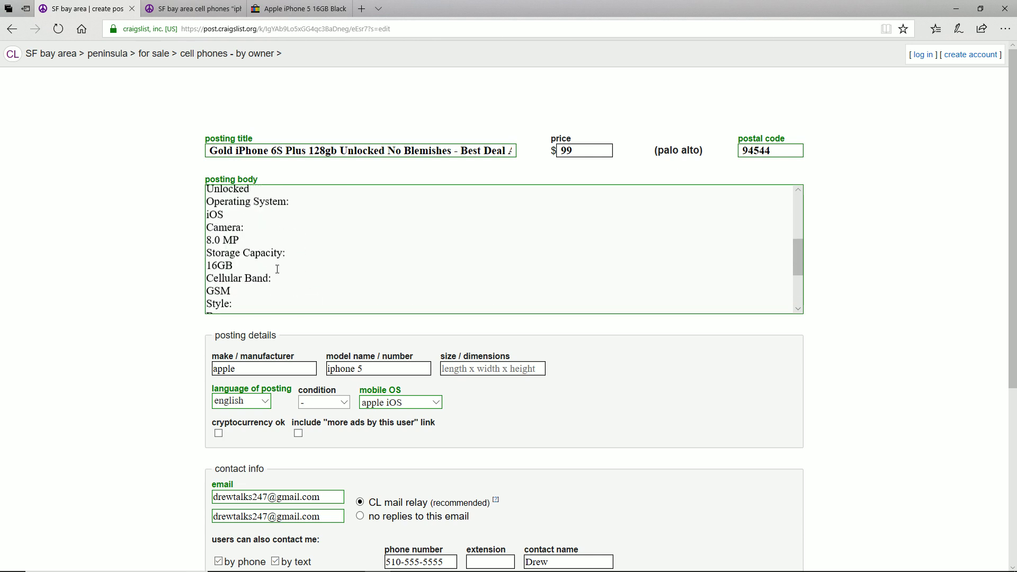
pyautogui.scroll(-1, 305, 284)
pyautogui.scroll(-10, 305, 283)
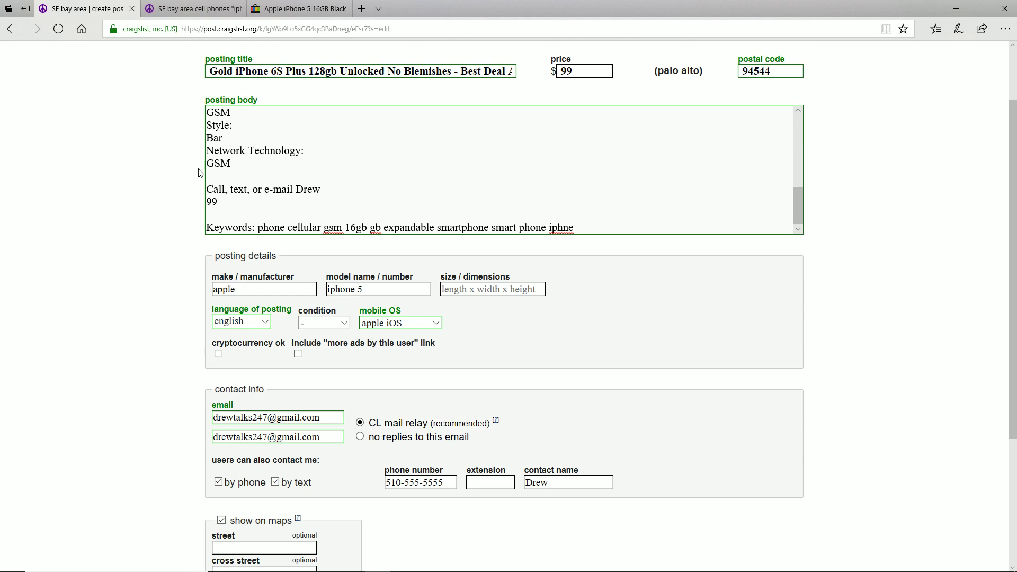
pyautogui.scroll(15, 257, 209)
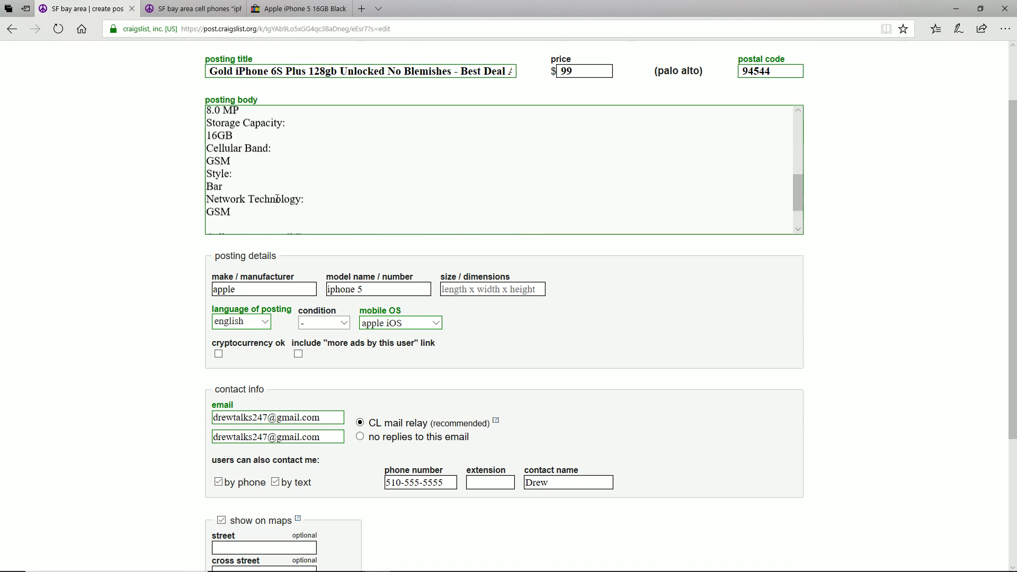
# Set the posting's condition to excellent and include the "more ads by this user" link
pyautogui.moveTo(206, 218); pyautogui.dragTo(455, 307)
pyautogui.click(456, 306)
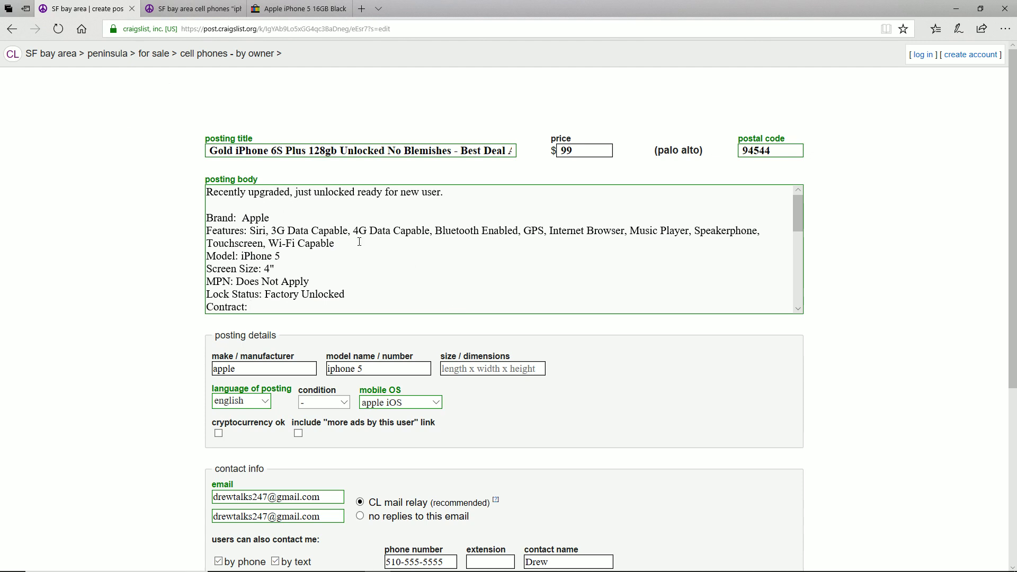
pyautogui.scroll(-3, 362, 182)
pyautogui.click(340, 245)
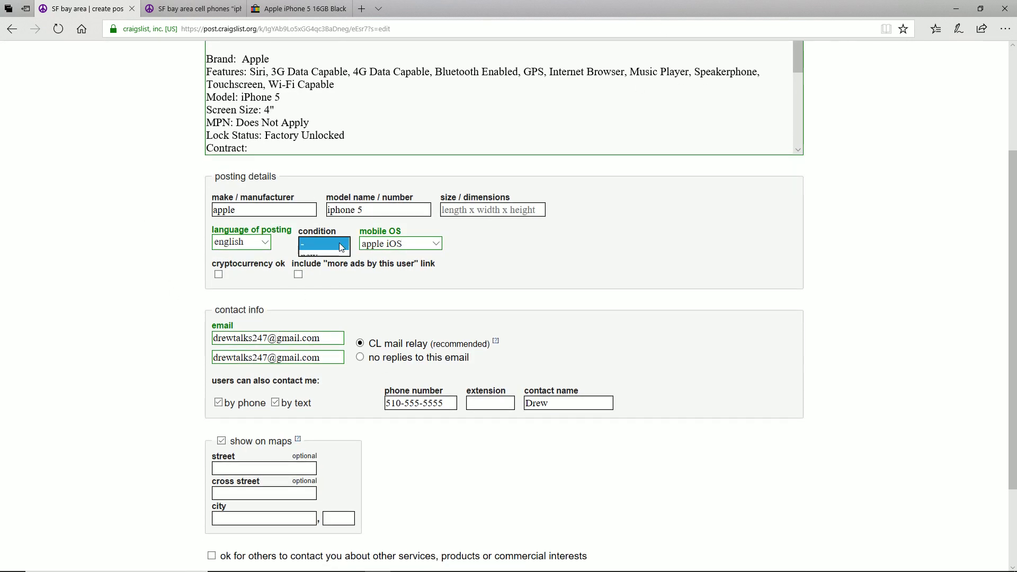
pyautogui.click(324, 277)
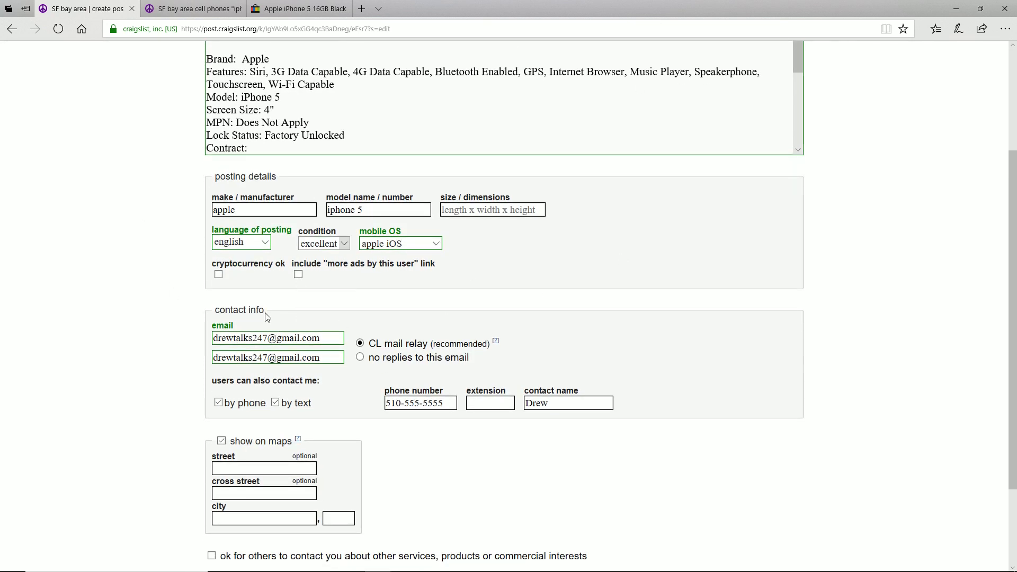
pyautogui.click(298, 274)
# Replace "6S Plus 128gb" in the posting title with "5 16gb"
pyautogui.scroll(3, 150, 295)
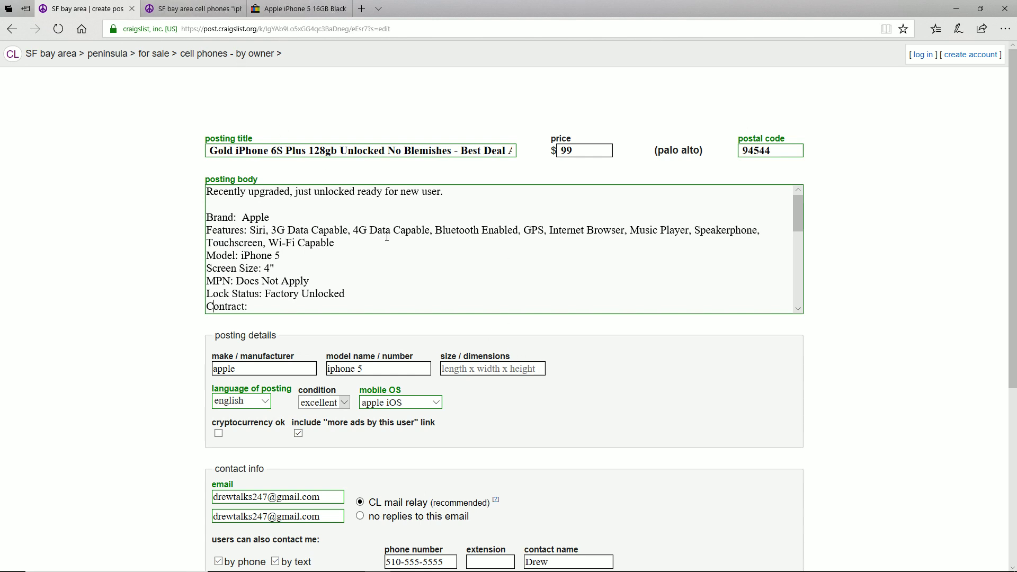
pyautogui.scroll(-1, 374, 194)
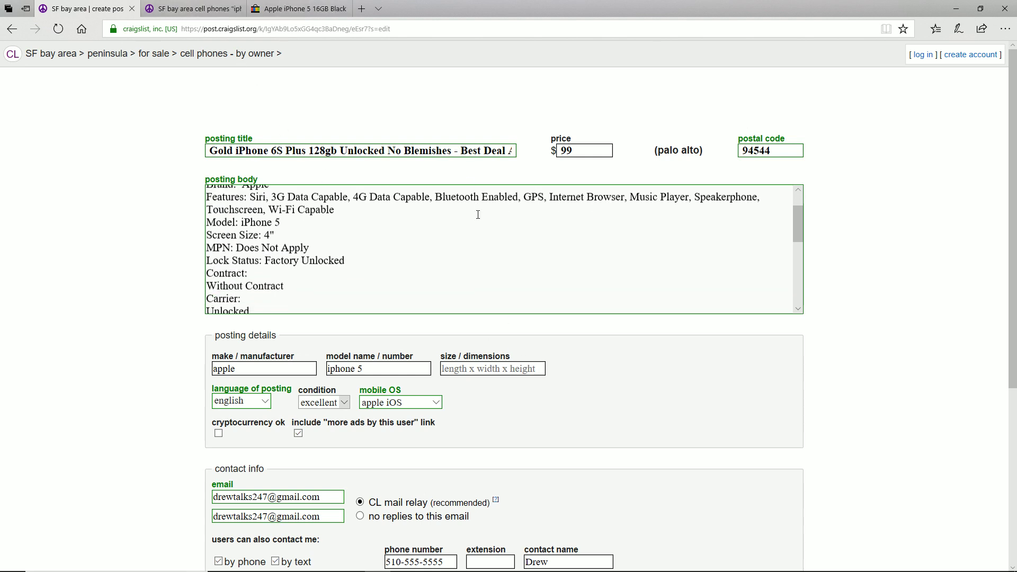
pyautogui.doubleClick(288, 157)
pyautogui.moveTo(286, 160); pyautogui.dragTo(338, 157)
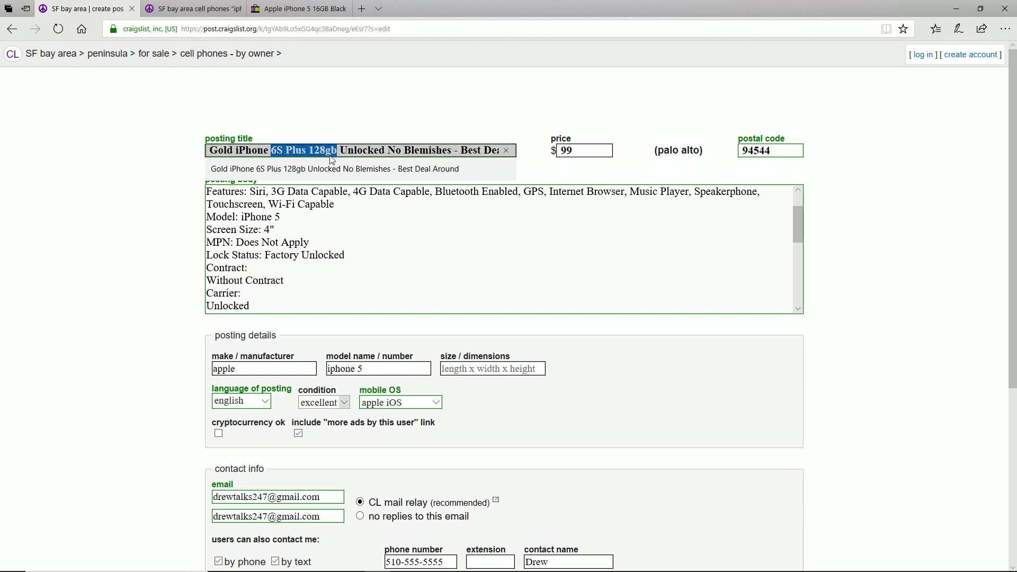
pyautogui.write('5 16gb')
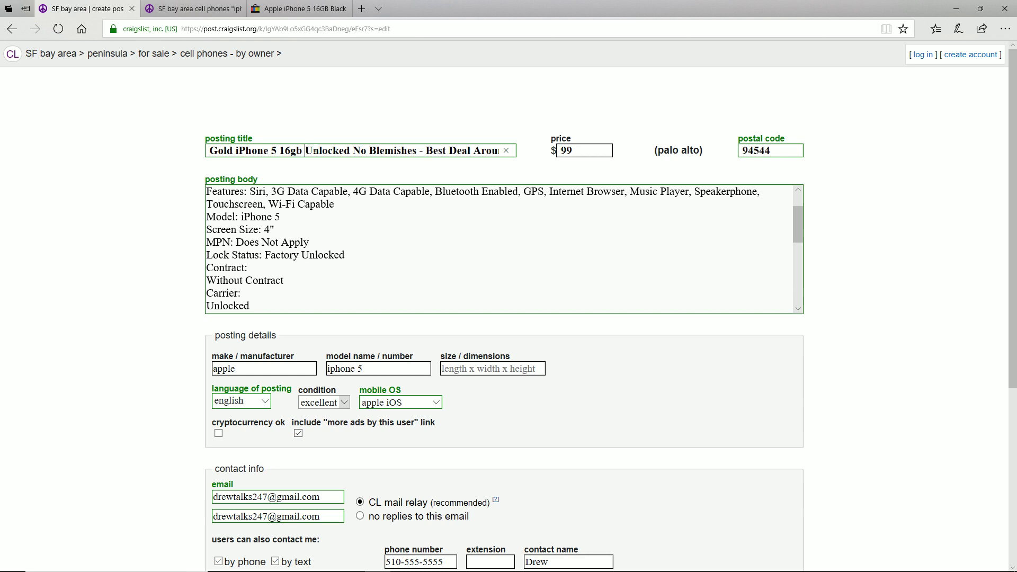
# Replace the color word "Gold" at the start of the posting title with "Black"
pyautogui.moveTo(311, 151); pyautogui.dragTo(506, 147)
pyautogui.moveTo(268, 151); pyautogui.dragTo(138, 152)
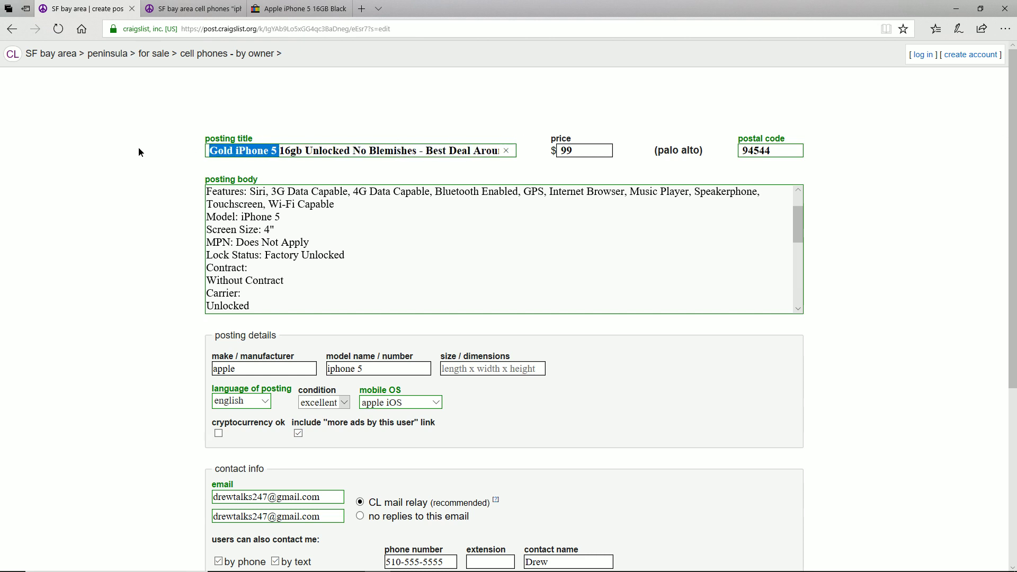
pyautogui.moveTo(232, 151); pyautogui.dragTo(120, 146)
pyautogui.write('Ne')
pyautogui.press('BackSpace')
pyautogui.press('BackSpace')
pyautogui.write('Black')
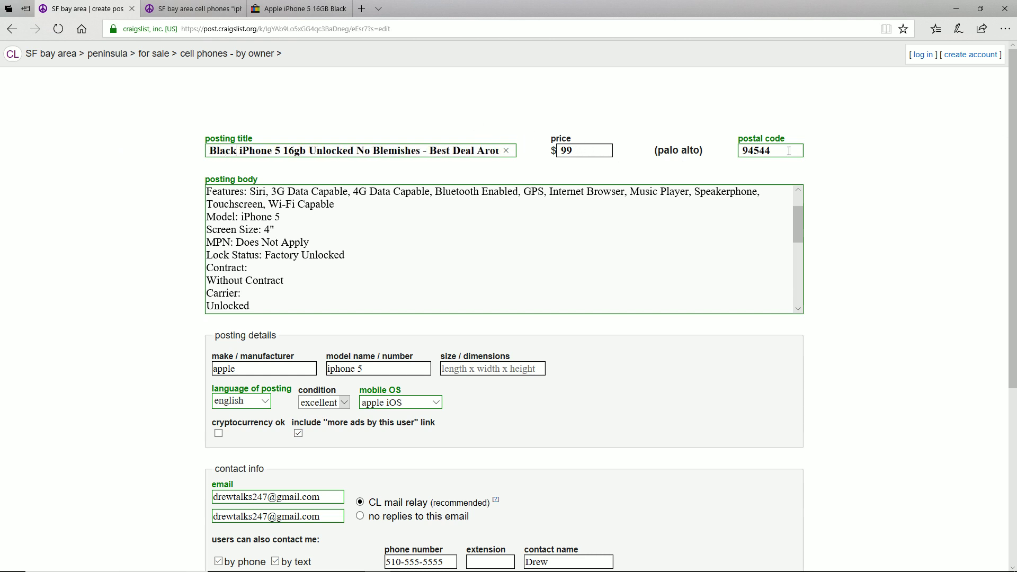
# Check the posting body and posting details once more and submit the completed form
pyautogui.scroll(-1, 289, 278)
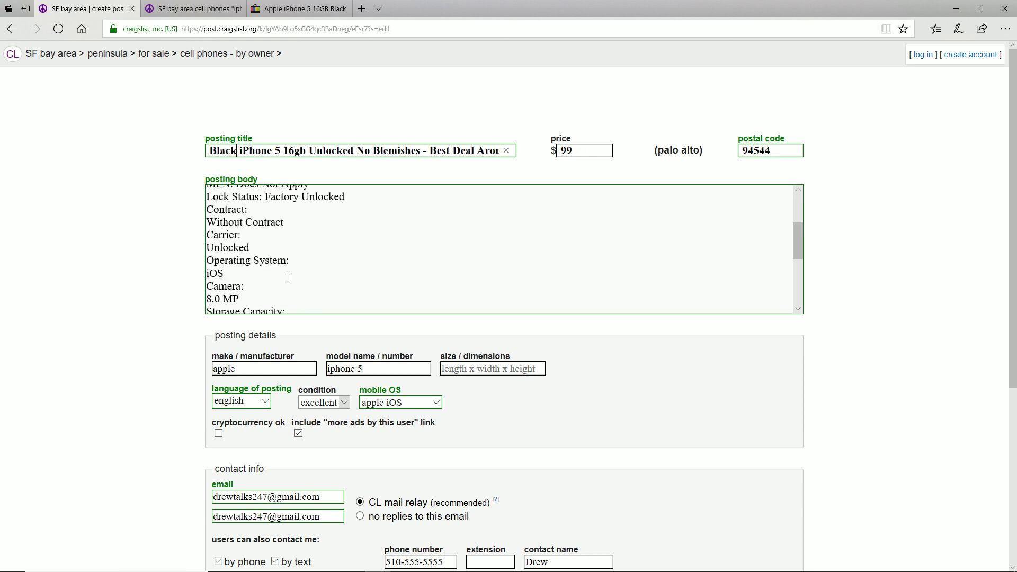
pyautogui.scroll(-1, 269, 243)
pyautogui.moveTo(339, 324); pyautogui.dragTo(145, 249)
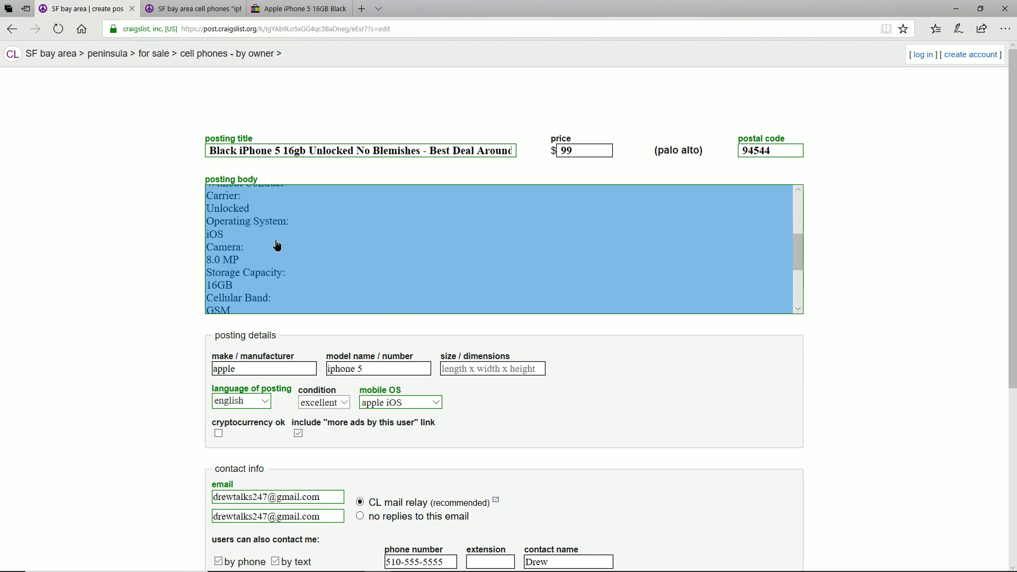
pyautogui.moveTo(341, 334); pyautogui.dragTo(495, 433)
pyautogui.scroll(-5, 204, 409)
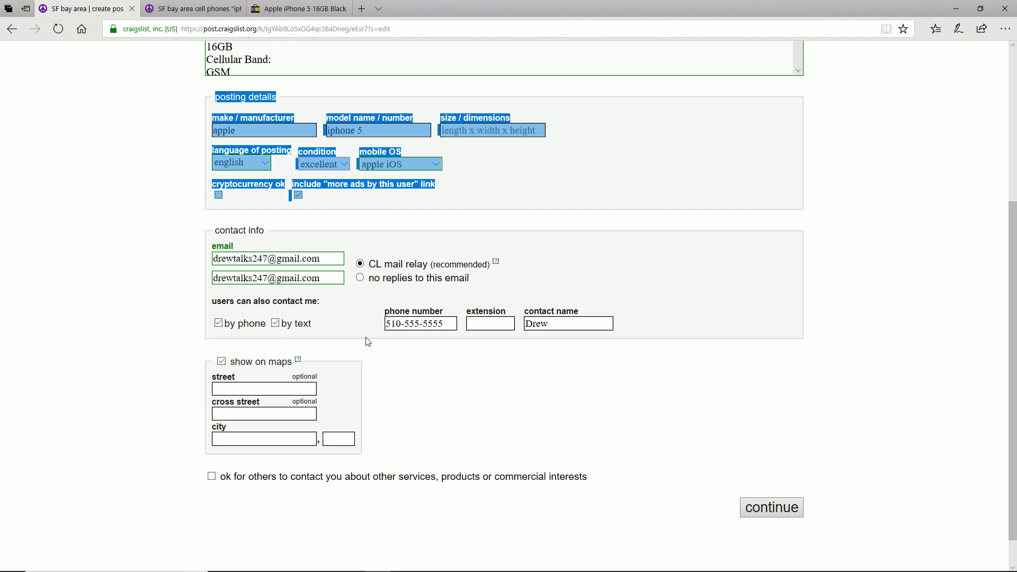
pyautogui.click(765, 509)
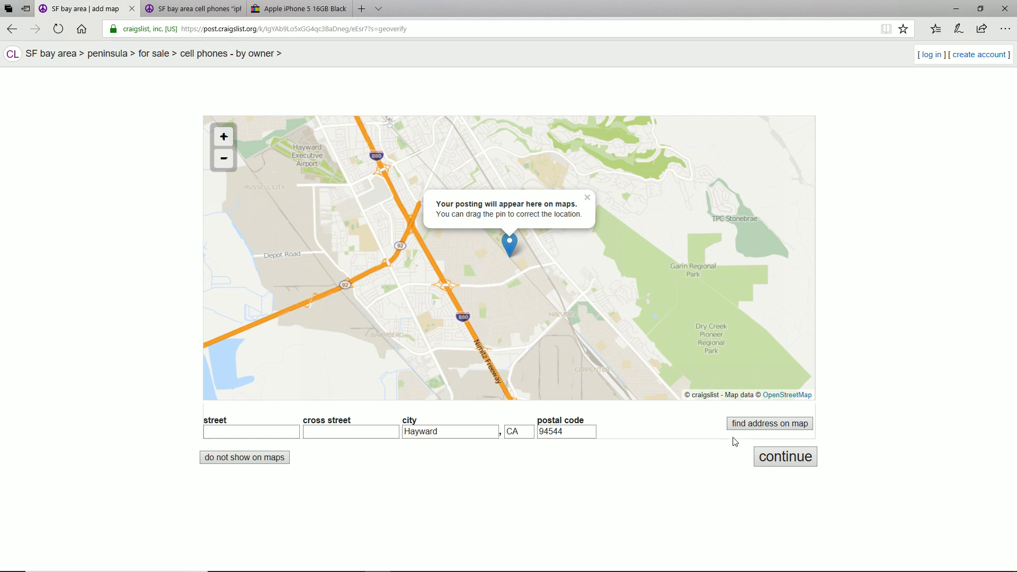
# Accept the proposed map location in Hayward, CA, leaving the street and cross street blank
pyautogui.click(319, 431)
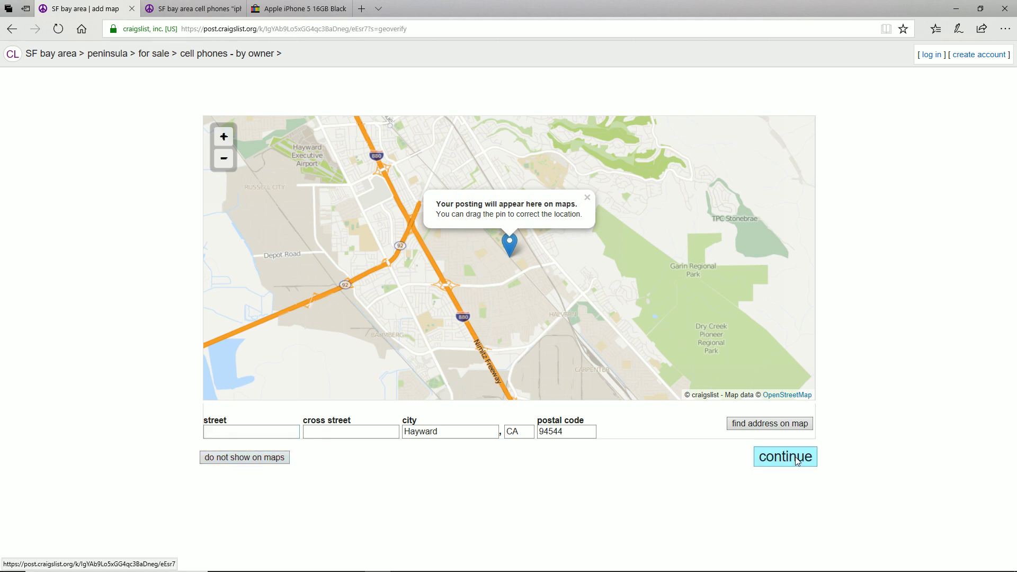
pyautogui.click(218, 431)
pyautogui.click(392, 430)
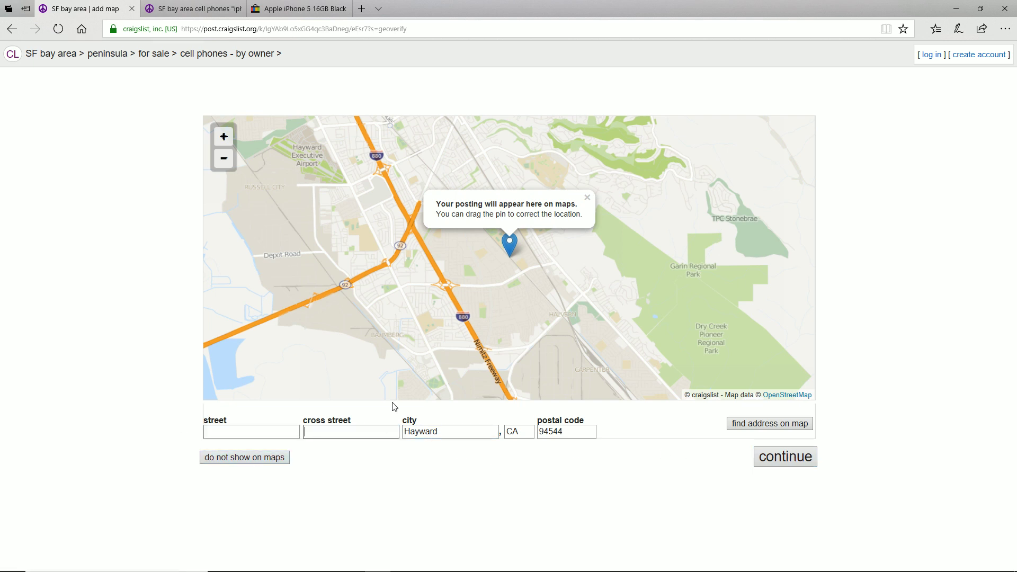
pyautogui.click(274, 437)
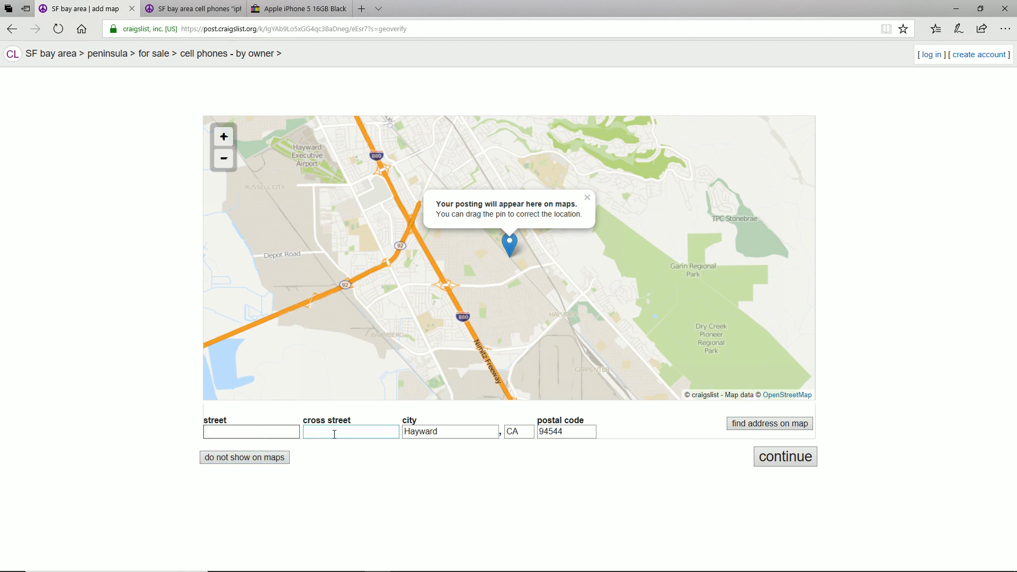
pyautogui.click(363, 430)
pyautogui.click(797, 463)
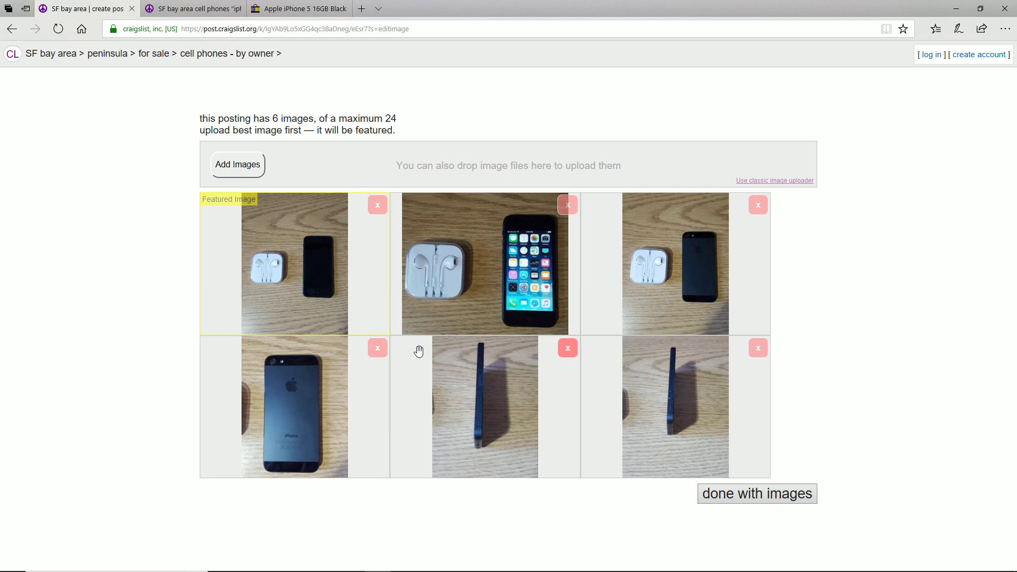
# Make the photo with the phone's lit home screen the featured image, and view the iphone search results as a gallery for comparison
pyautogui.moveTo(465, 295); pyautogui.dragTo(262, 294)
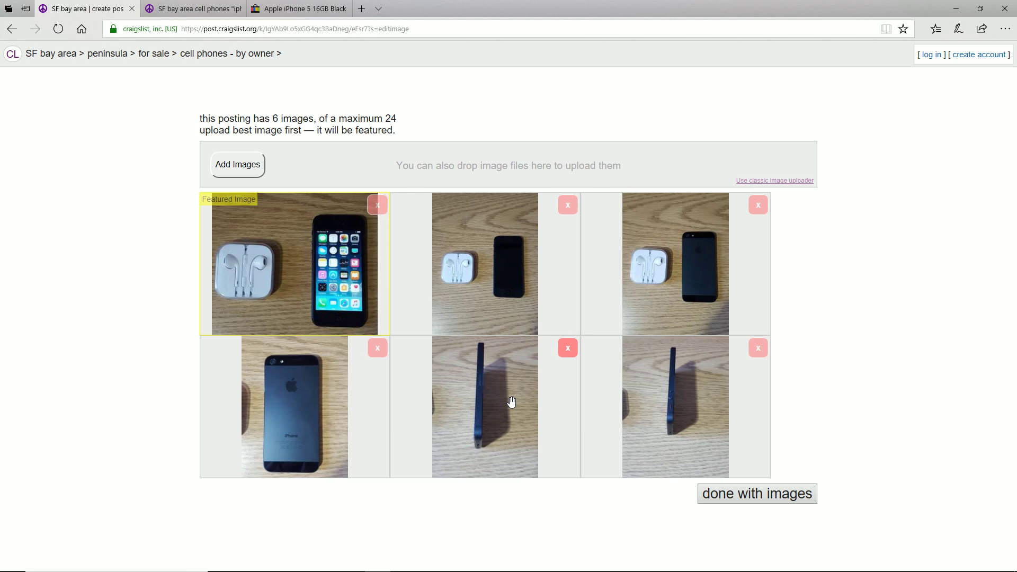
pyautogui.click(193, 8)
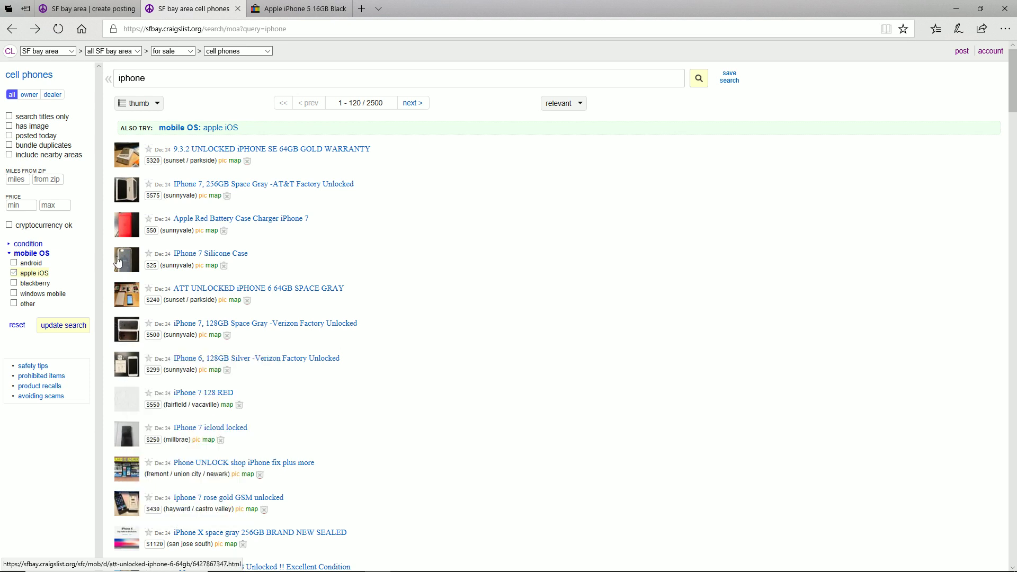
pyautogui.click(142, 104)
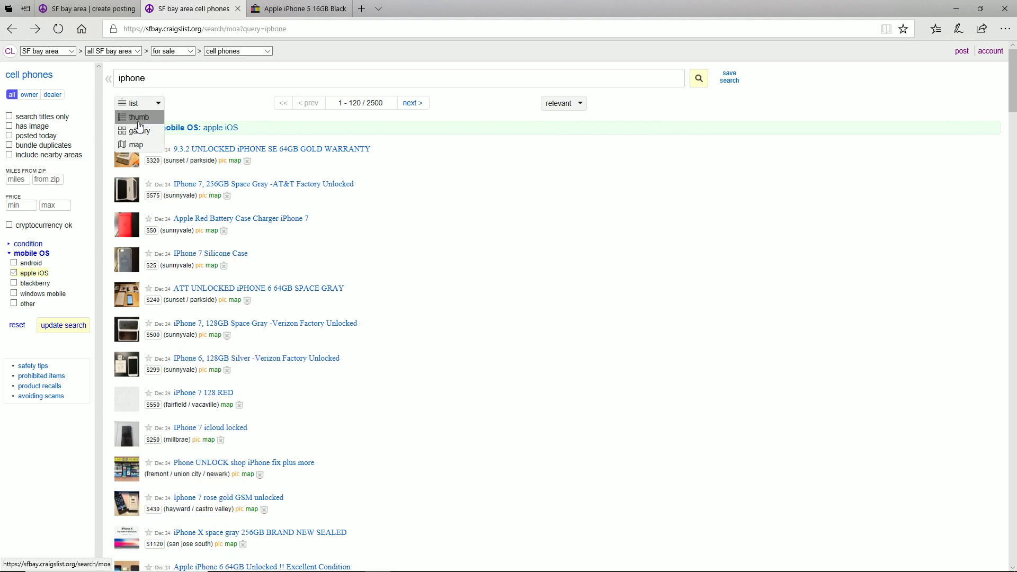
pyautogui.click(139, 133)
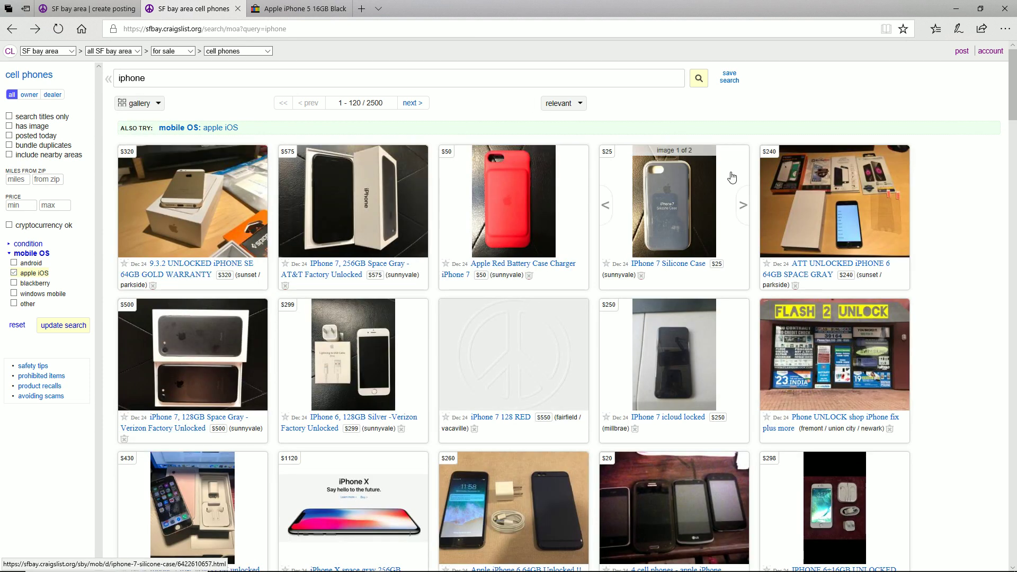
pyautogui.click(87, 9)
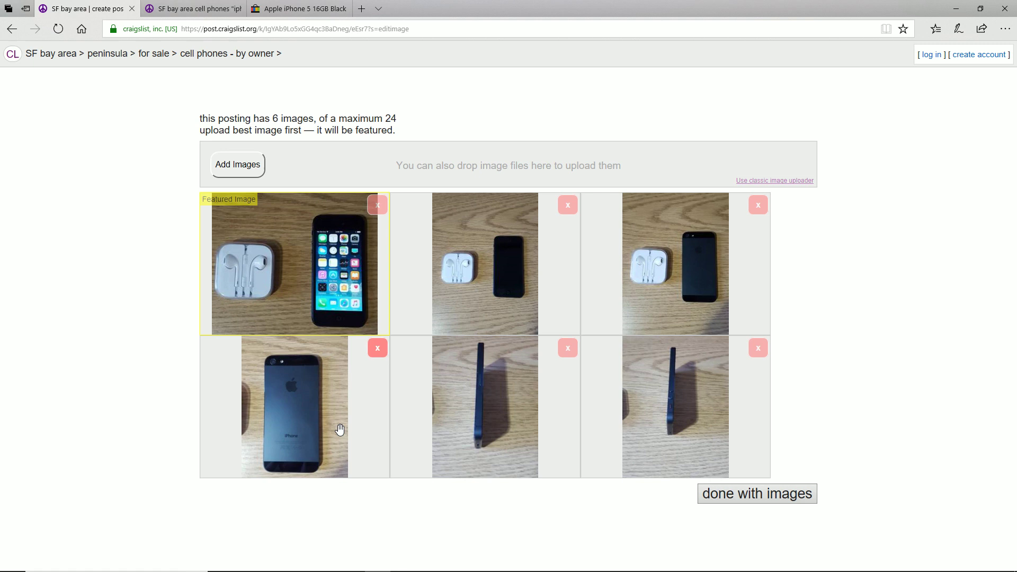
# Finish the posting's images and review the title, map and attributes in the unpublished draft
pyautogui.click(742, 493)
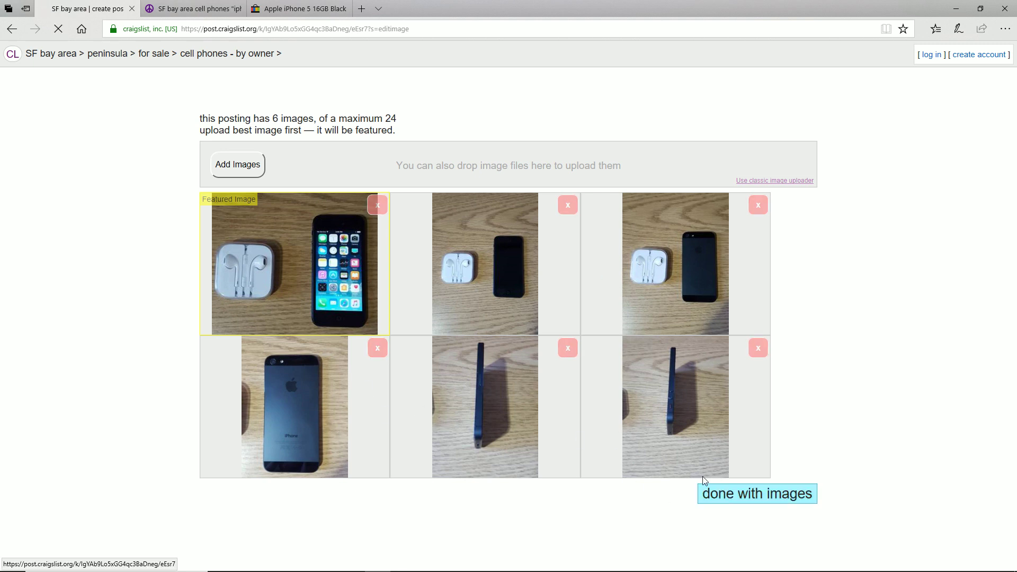
pyautogui.scroll(-3, 222, 236)
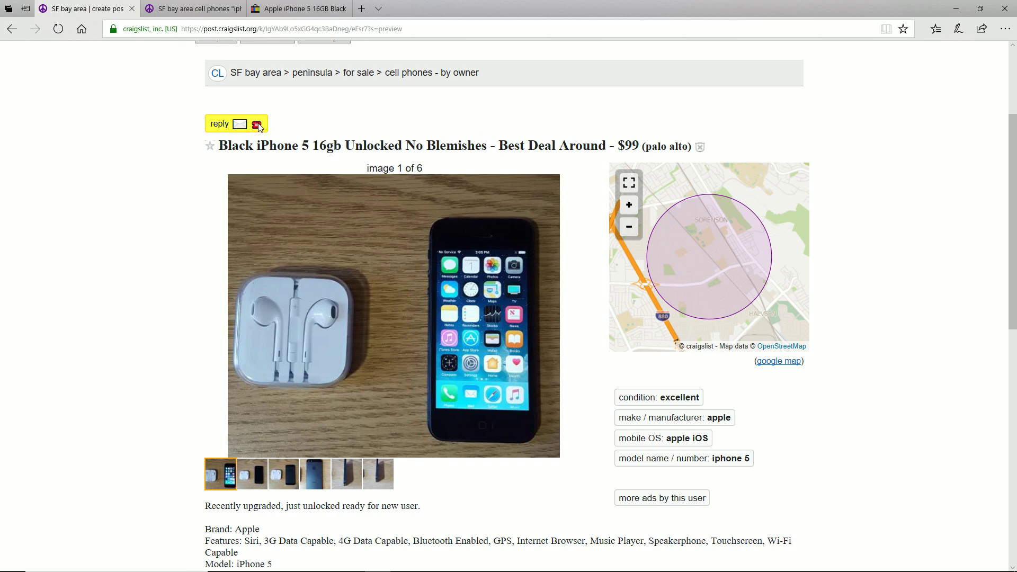
pyautogui.scroll(-4, 748, 449)
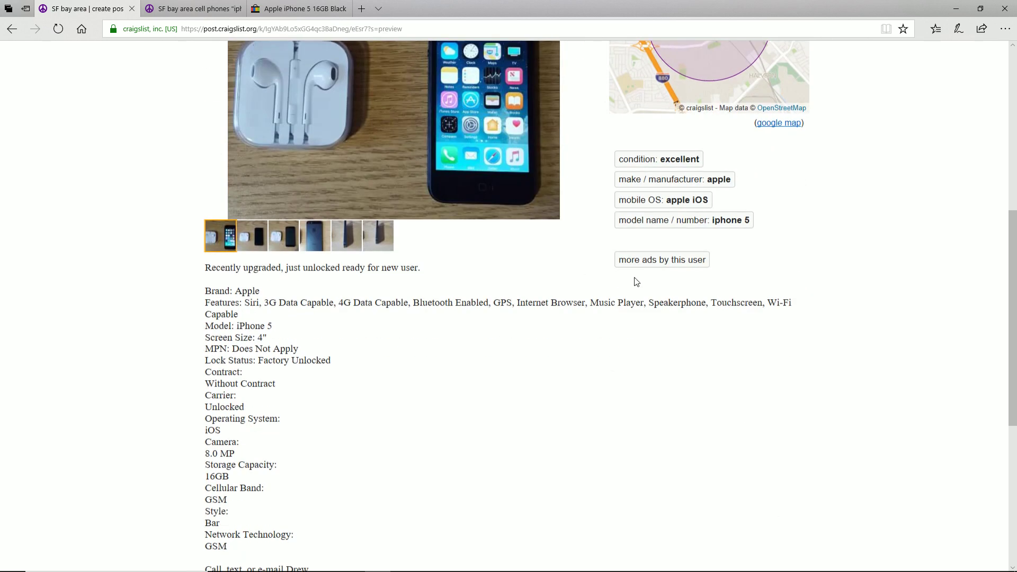
pyautogui.moveTo(616, 158); pyautogui.dragTo(772, 233)
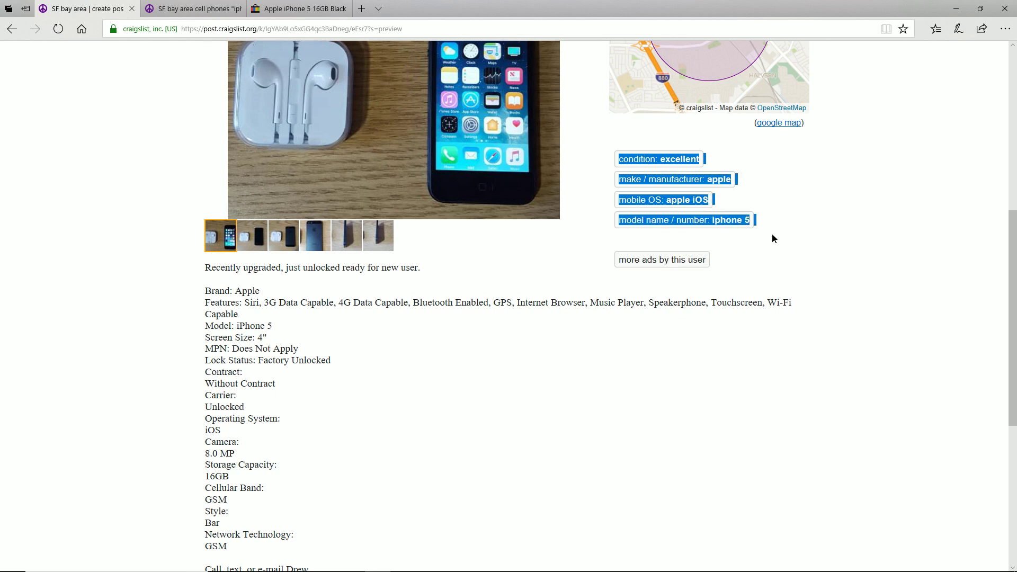
pyautogui.click(770, 230)
pyautogui.scroll(3, 317, 296)
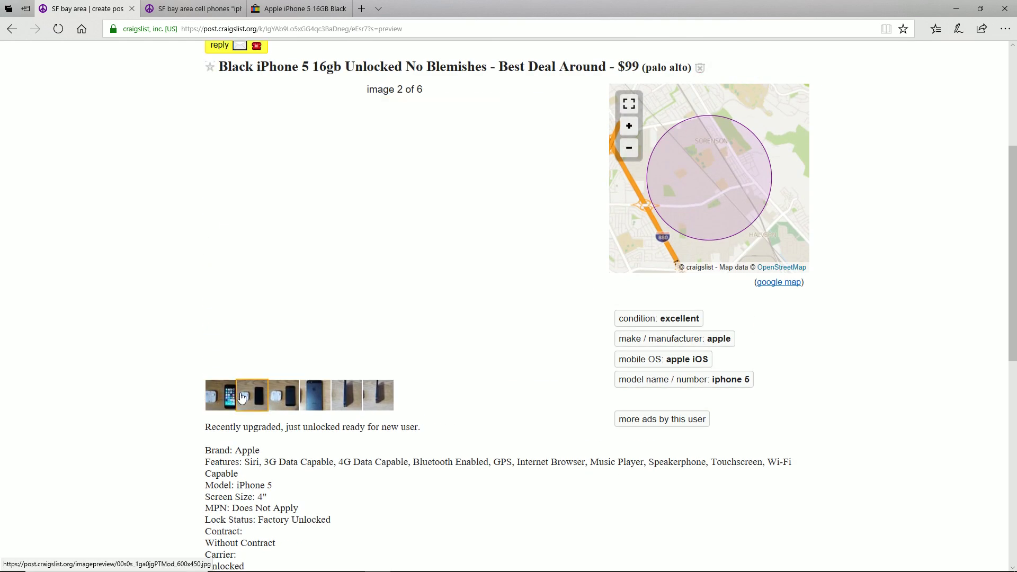
# Enlarge the draft's fifth photo, close it, and check the description and the draft's header
pyautogui.click(351, 250)
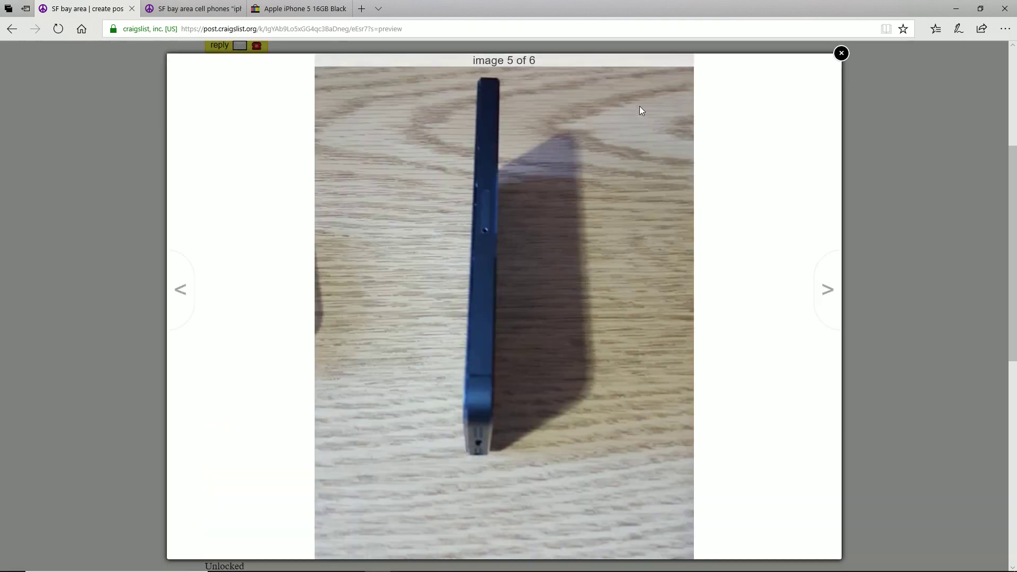
pyautogui.click(839, 54)
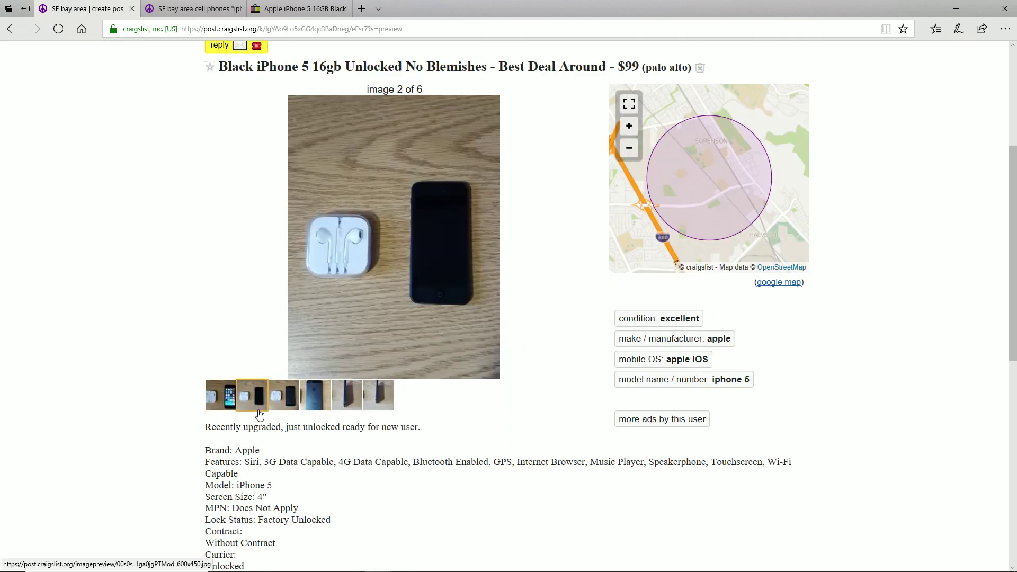
pyautogui.scroll(-8, 241, 403)
pyautogui.scroll(5, 315, 250)
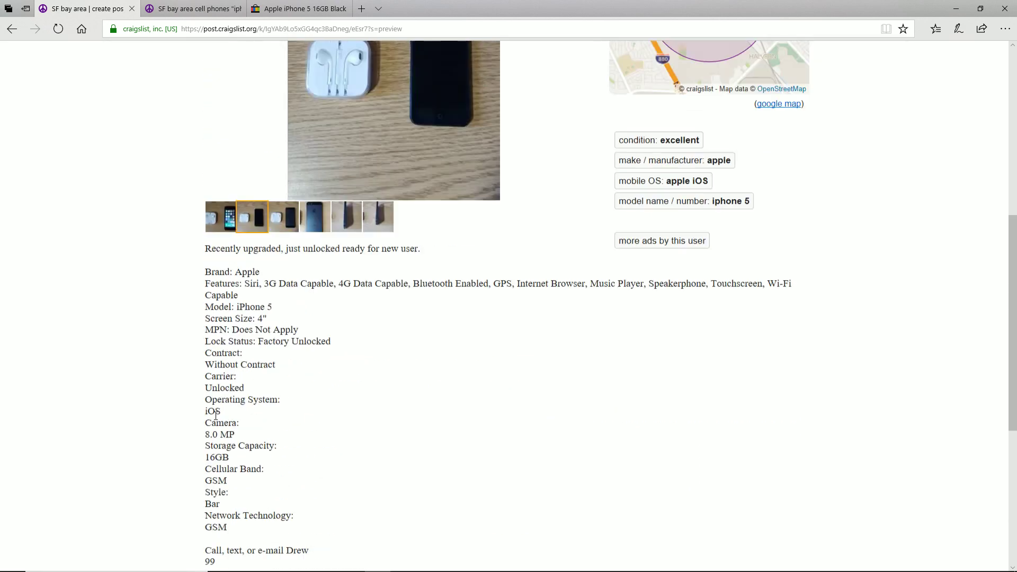
pyautogui.click(314, 250)
pyautogui.scroll(5, 315, 250)
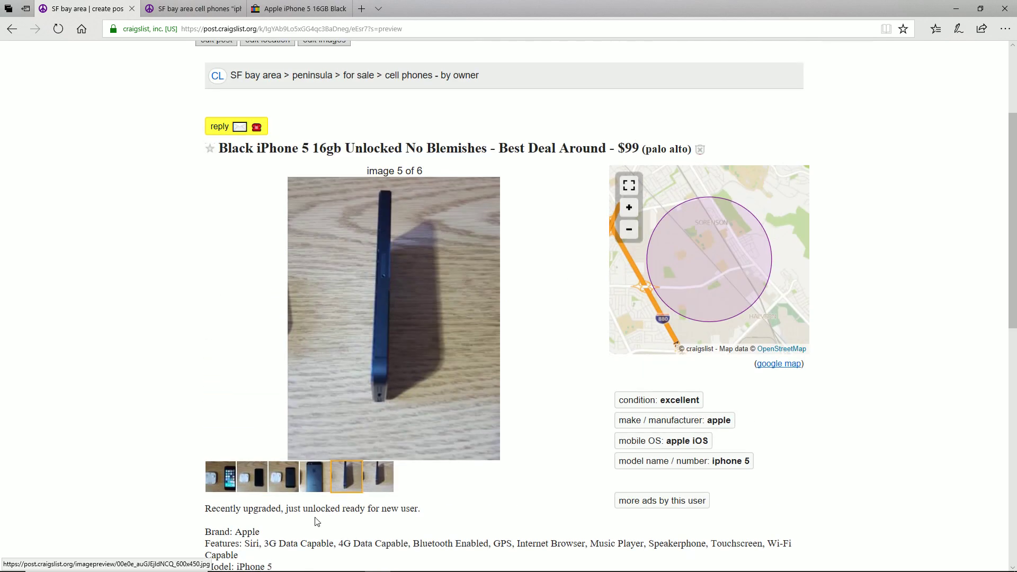
pyautogui.scroll(3, 292, 281)
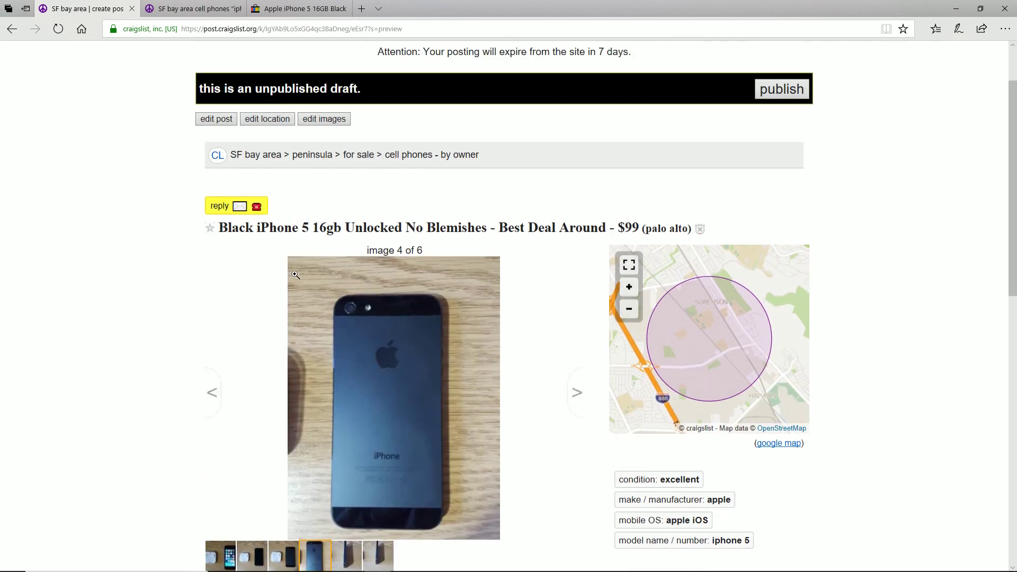
# Look through all six photos of the phone in the draft using their thumbnails
pyautogui.scroll(-5, 294, 299)
pyautogui.click(347, 321)
pyautogui.click(372, 323)
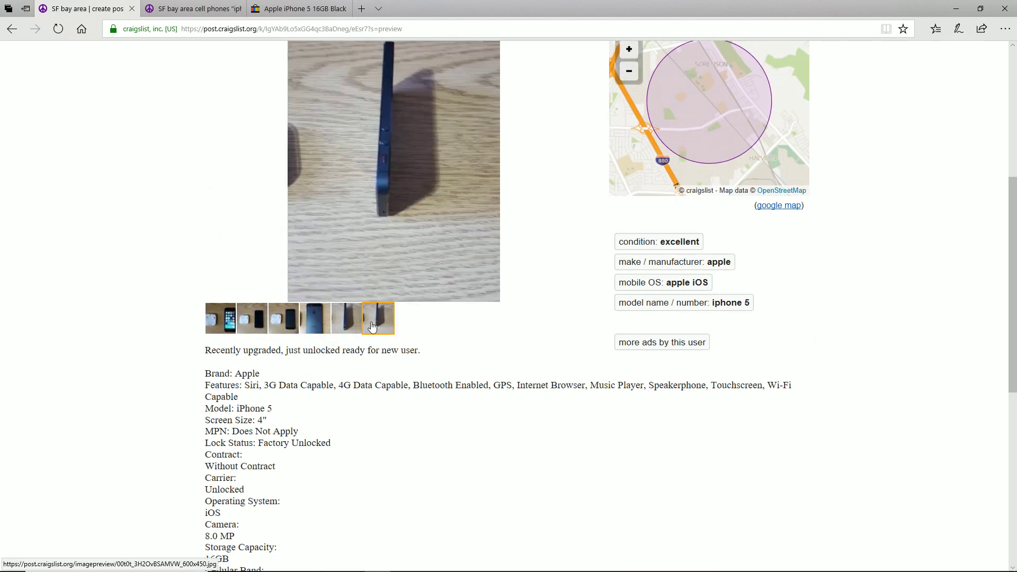
pyautogui.click(347, 321)
pyautogui.click(217, 320)
pyautogui.click(255, 320)
pyautogui.click(218, 322)
pyautogui.click(253, 320)
pyautogui.click(284, 331)
pyautogui.click(304, 328)
pyautogui.click(293, 329)
pyautogui.click(252, 326)
pyautogui.click(275, 326)
pyautogui.click(316, 331)
pyautogui.click(346, 329)
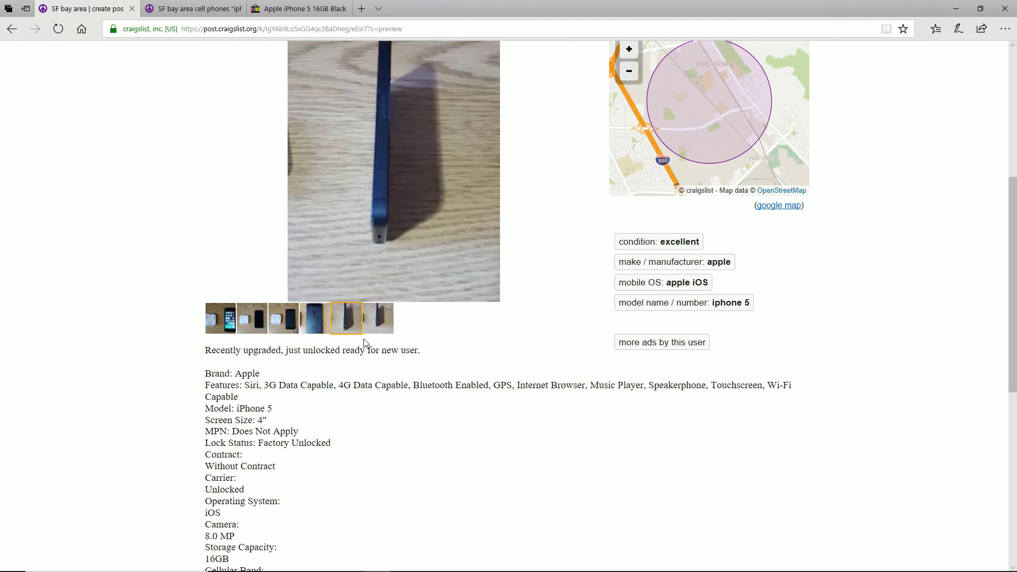
pyautogui.click(371, 326)
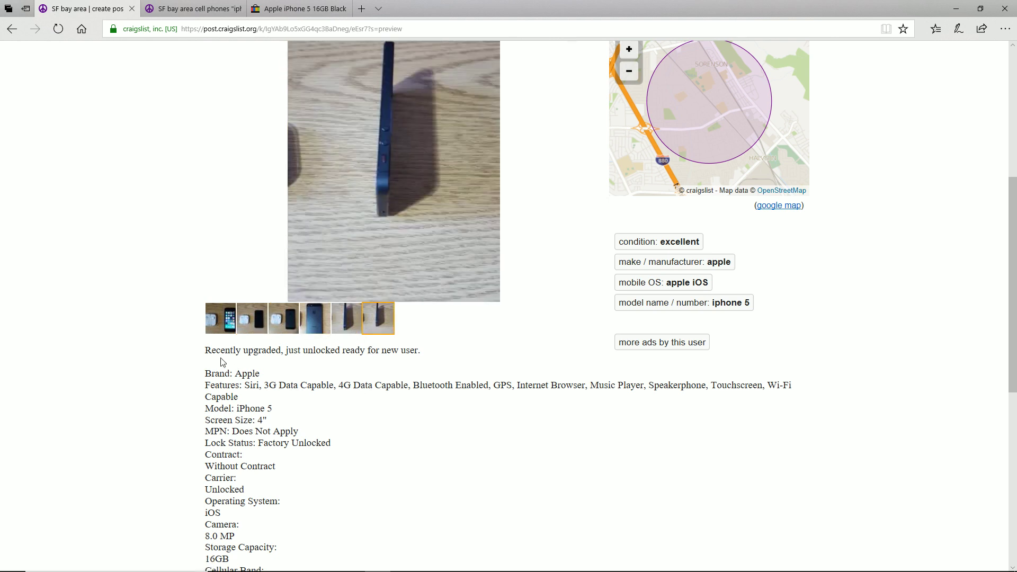
# Reread the draft's description and title, and compare its front, back and side photos of the phone once more
pyautogui.moveTo(210, 350); pyautogui.dragTo(373, 460)
pyautogui.click(373, 460)
pyautogui.press('Right')
pyautogui.scroll(3, 170, 251)
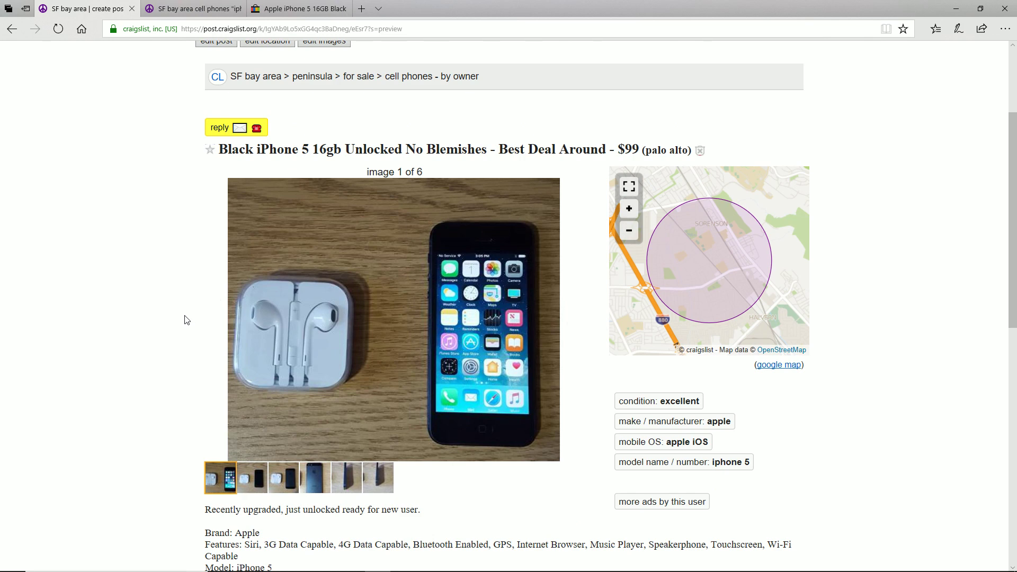
pyautogui.scroll(-9, 269, 353)
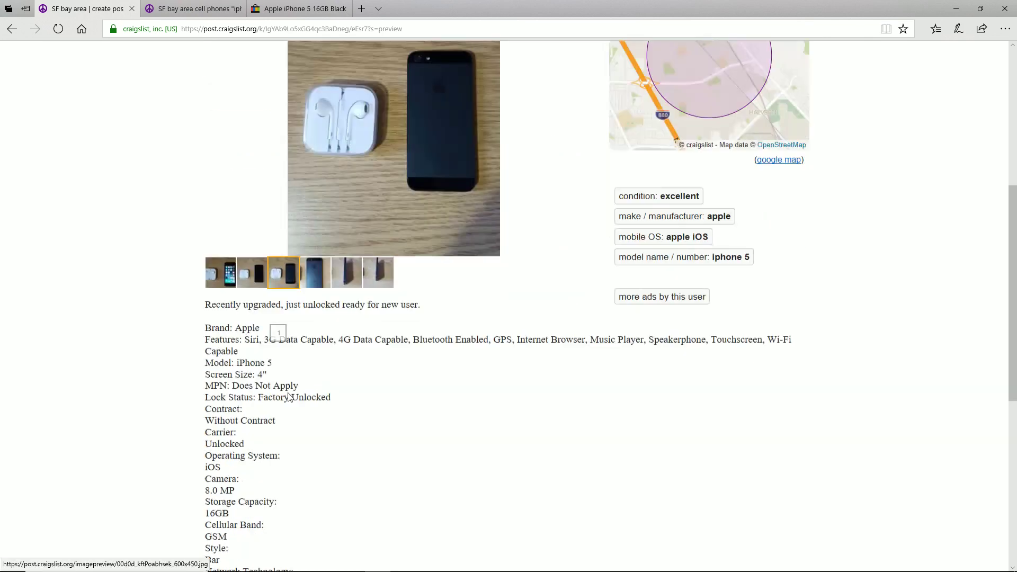
pyautogui.scroll(10, 305, 408)
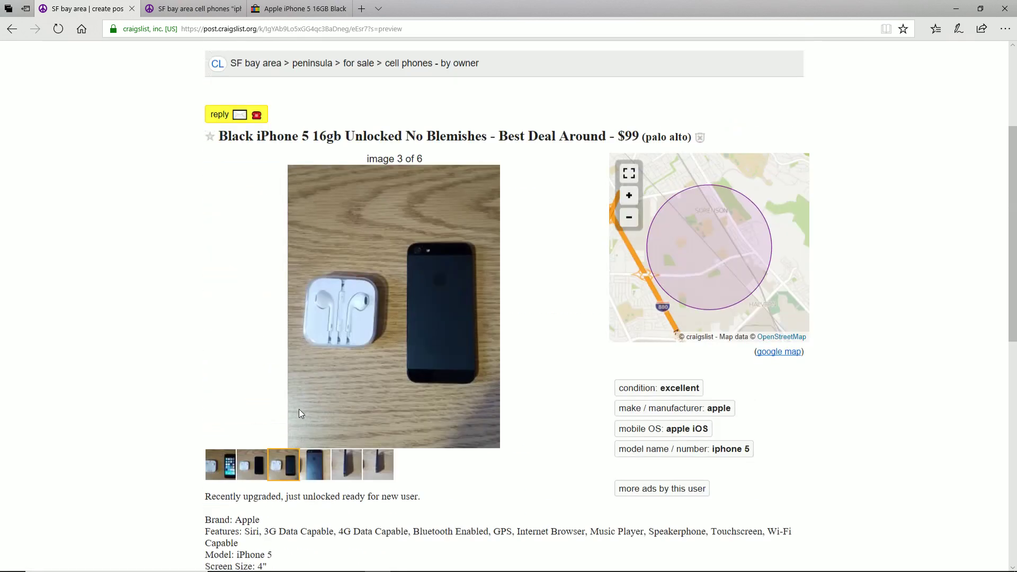
pyautogui.scroll(-3, 284, 447)
pyautogui.scroll(5, 225, 256)
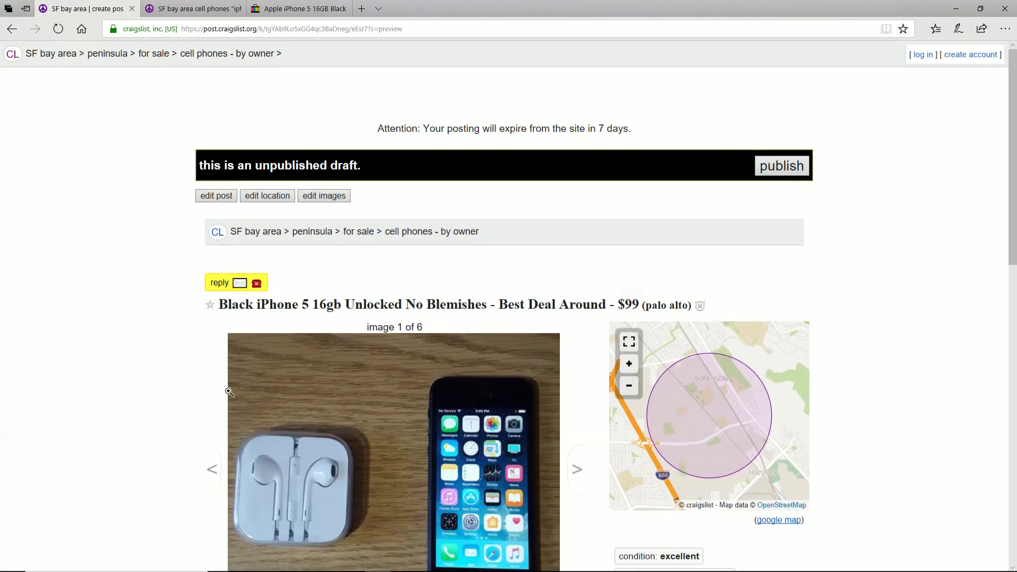
pyautogui.scroll(-6, 316, 315)
pyautogui.click(315, 315)
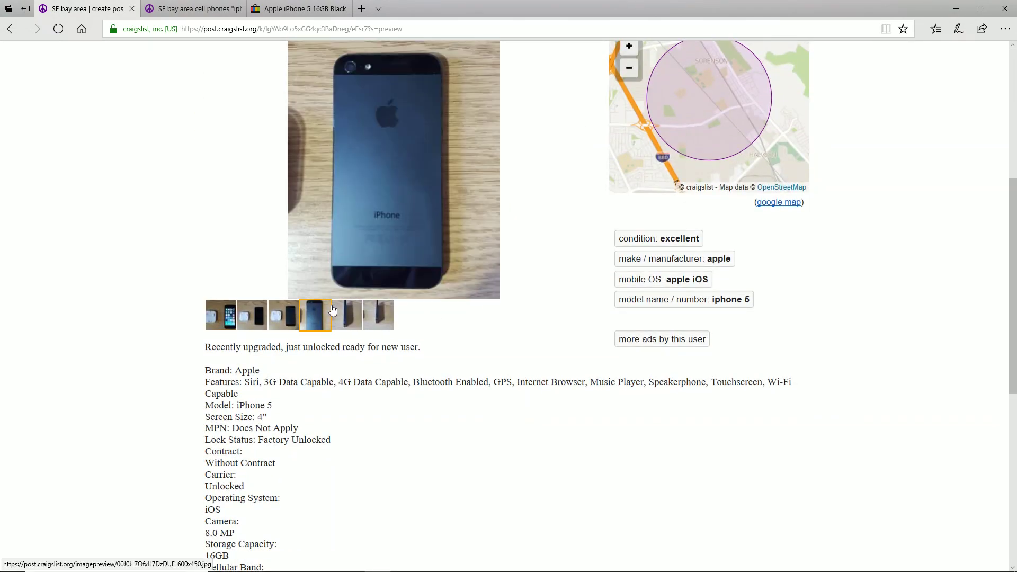
pyautogui.click(378, 315)
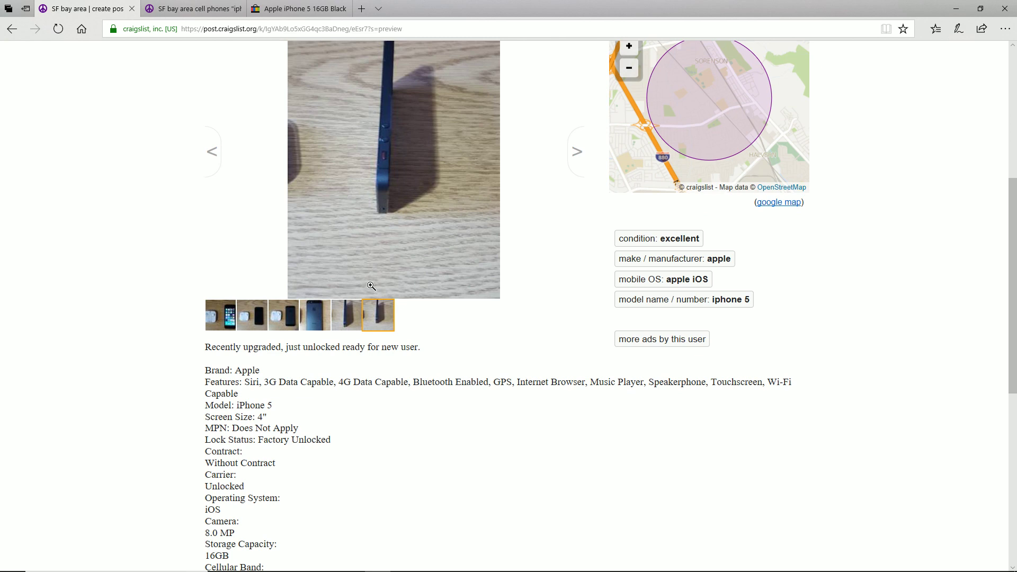
# Check the contact line, price, keywords and specifications in the draft's description
pyautogui.scroll(-7, 334, 338)
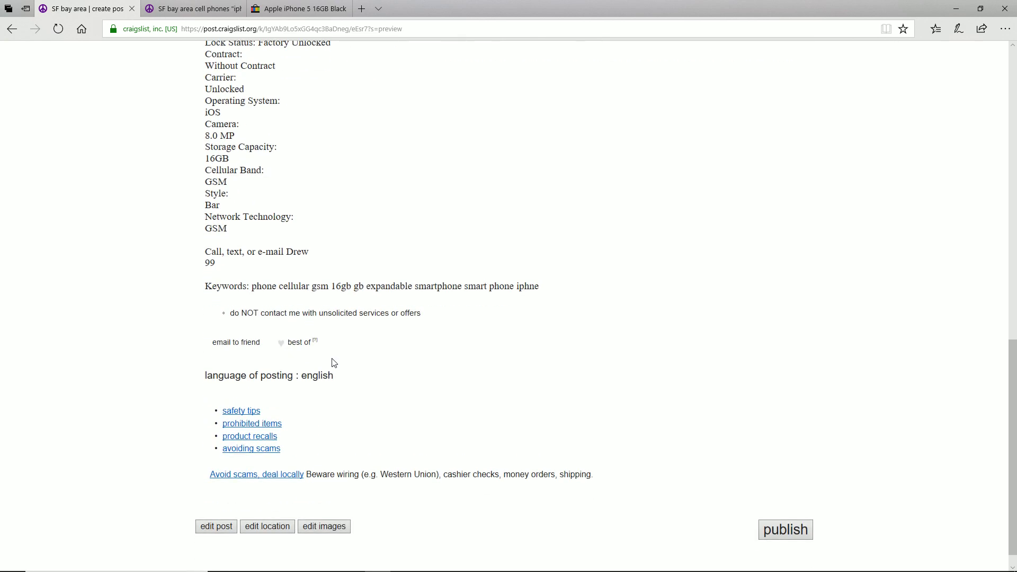
pyautogui.moveTo(202, 250)
pyautogui.mouseDown()
pyautogui.moveTo(404, 255)
pyautogui.moveTo(404, 277)
pyautogui.mouseUp()
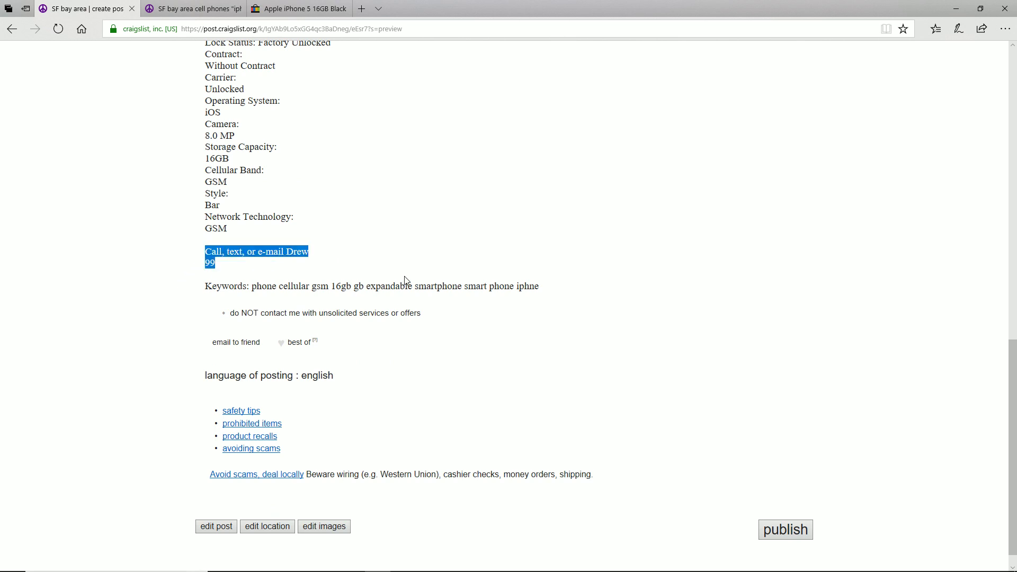
pyautogui.click(345, 279)
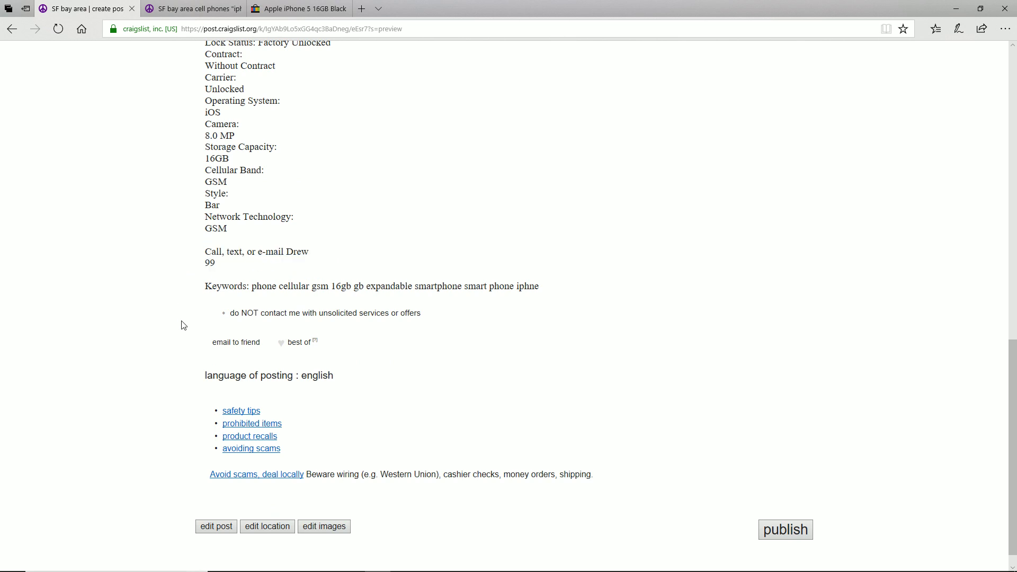
pyautogui.doubleClick(210, 263)
pyautogui.click(250, 266)
pyautogui.scroll(3, 260, 371)
pyautogui.moveTo(195, 426)
pyautogui.mouseDown()
pyautogui.moveTo(173, 402)
pyautogui.moveTo(318, 416)
pyautogui.mouseUp()
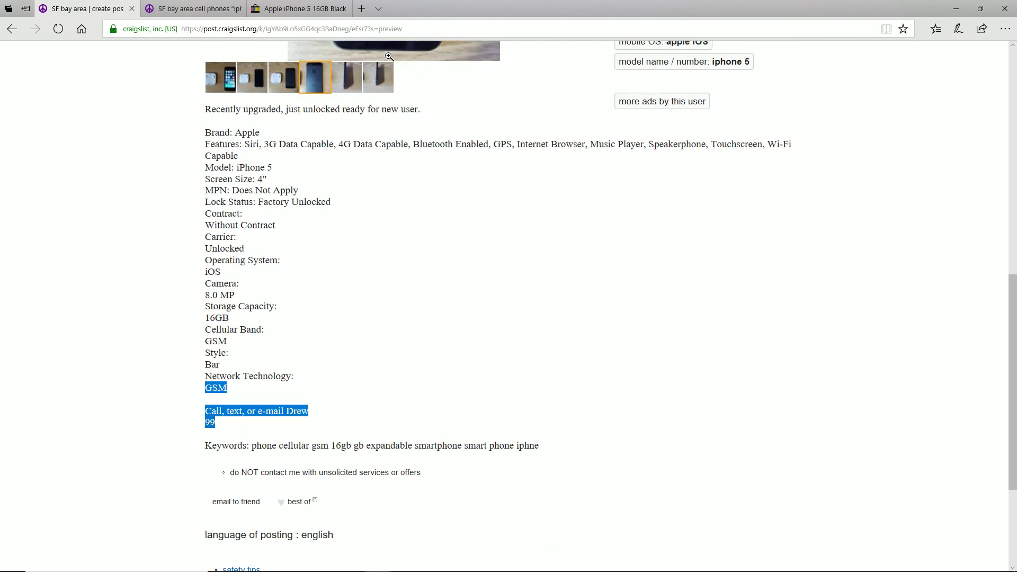
pyautogui.press('Right')
pyautogui.click(432, 387)
pyautogui.scroll(3, 443, 438)
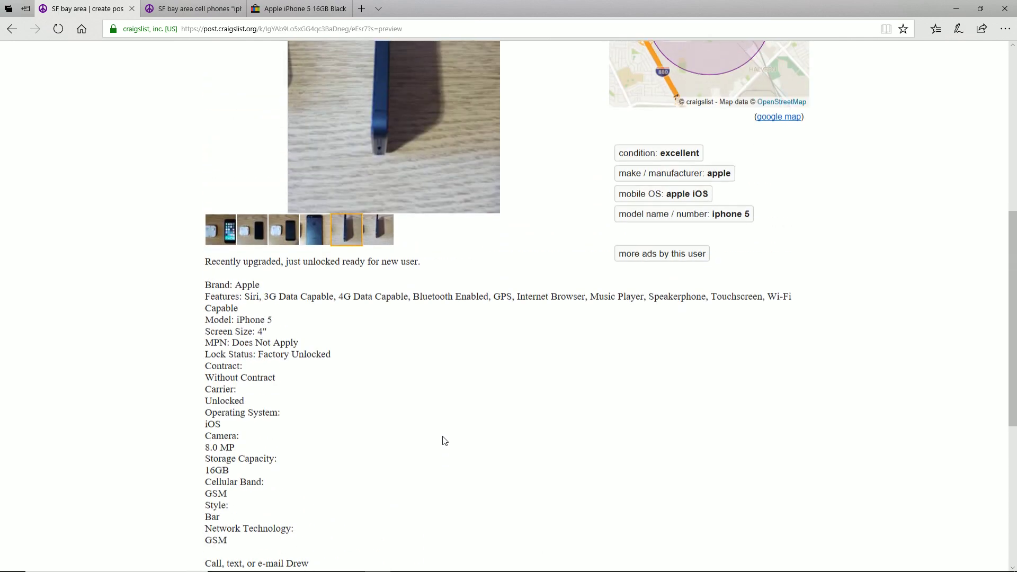
pyautogui.scroll(-6, 443, 441)
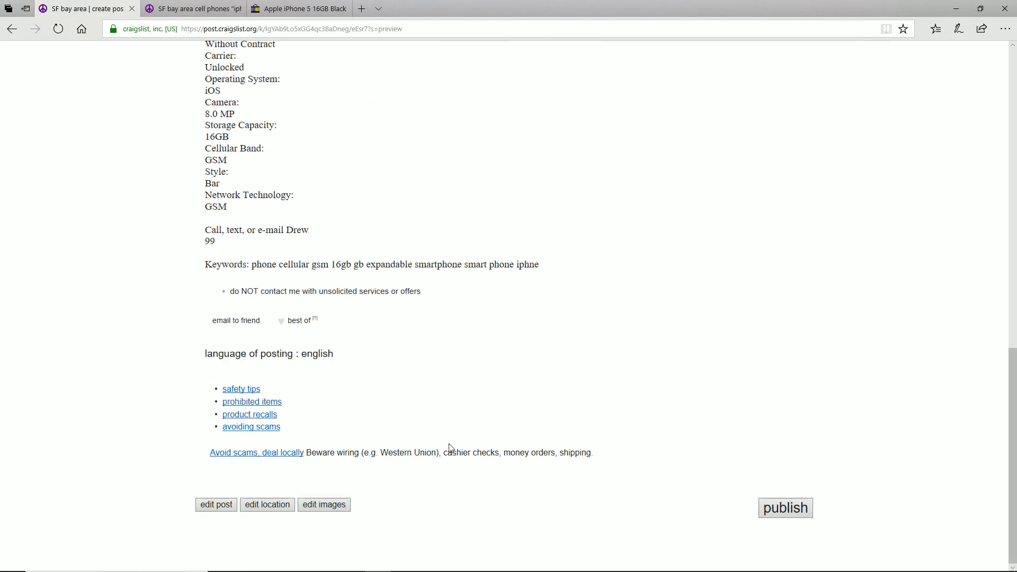
# Go over the draft one last time and publish the posting
pyautogui.scroll(15, 358, 344)
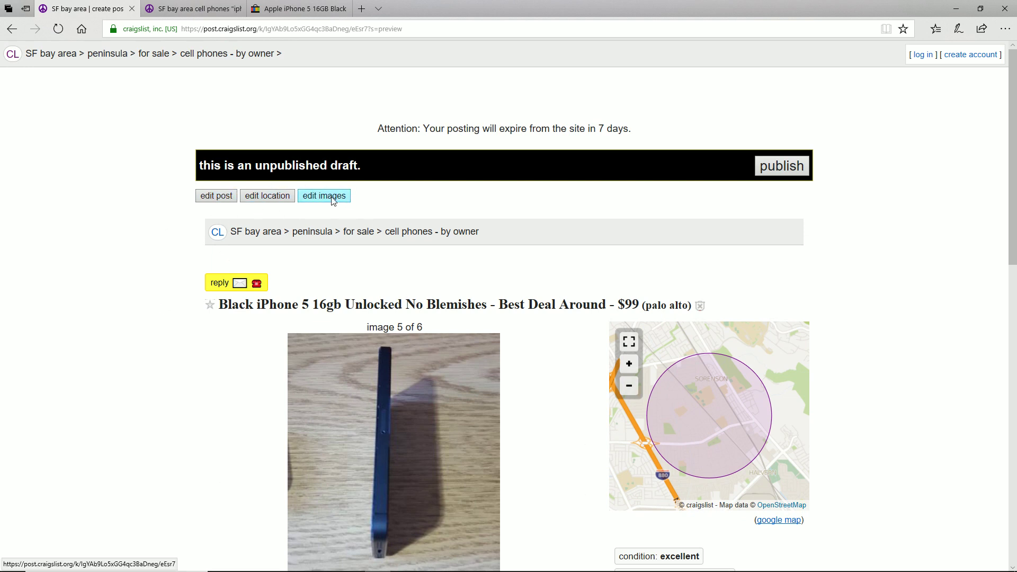
pyautogui.scroll(-9, 500, 404)
pyautogui.scroll(9, 500, 405)
pyautogui.click(782, 174)
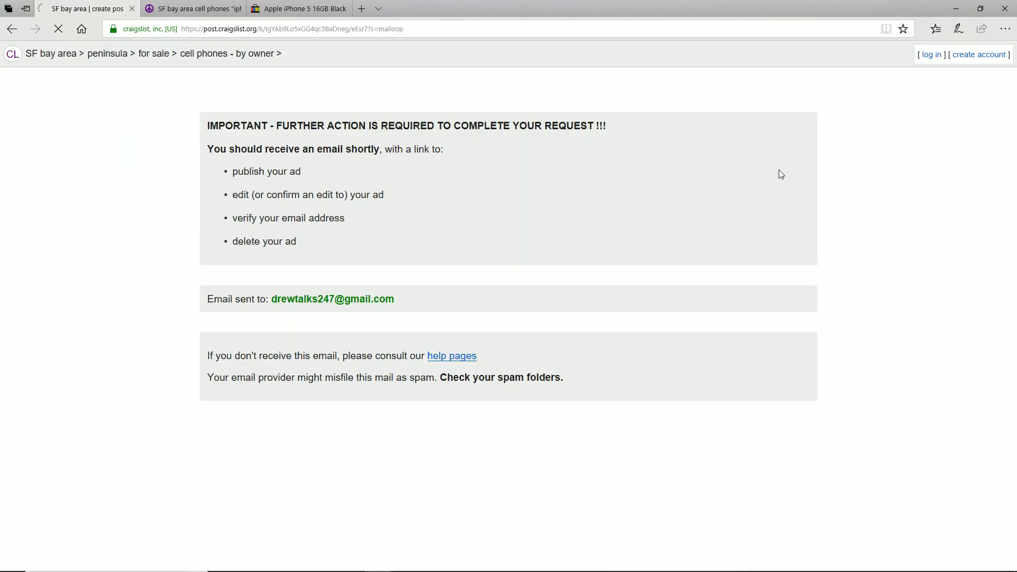
# Read the notice on the required further action and the e-mail address the link was sent to
pyautogui.moveTo(422, 298); pyautogui.dragTo(255, 296)
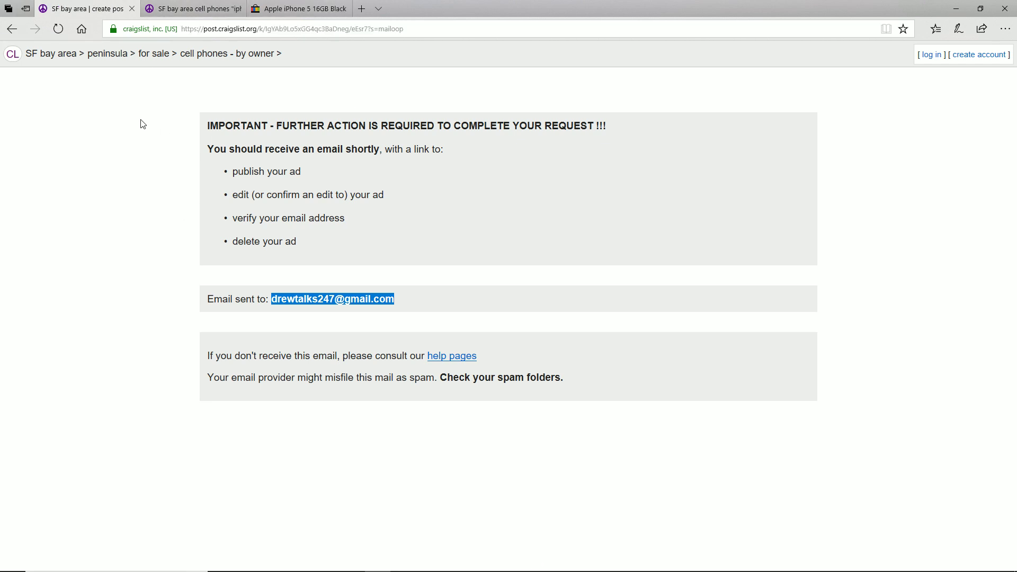
pyautogui.moveTo(143, 124); pyautogui.dragTo(667, 441)
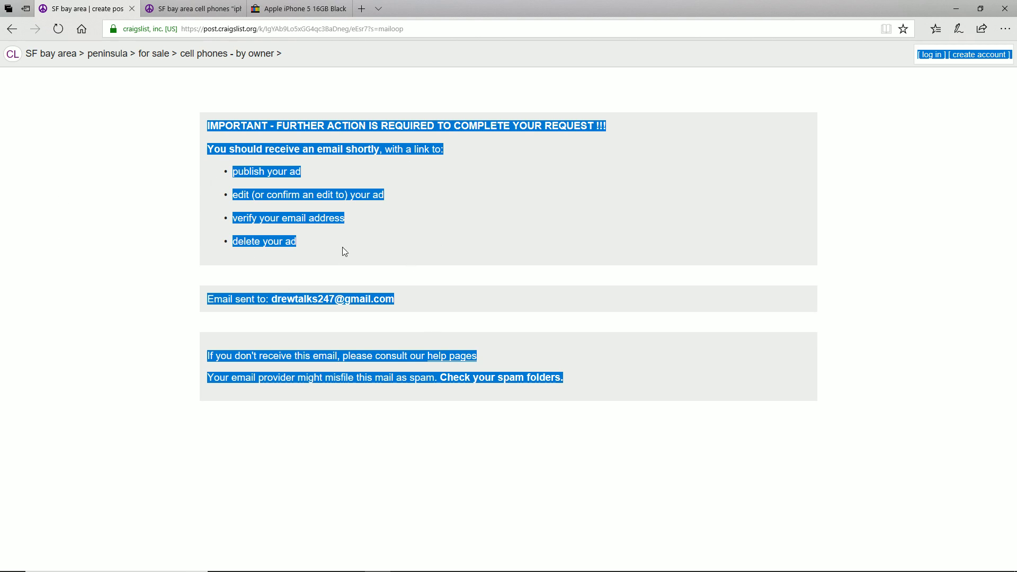
pyautogui.click(723, 235)
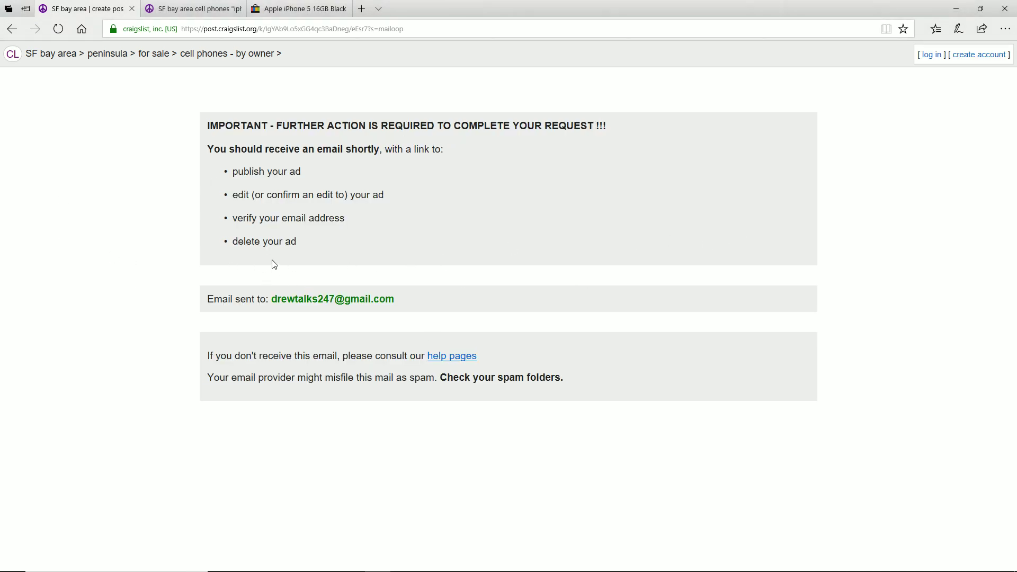
# Show all SF bay area cell phone listings without the iphone search term and open the 128gb iPhone 6S Rose Gold ad
pyautogui.click(193, 9)
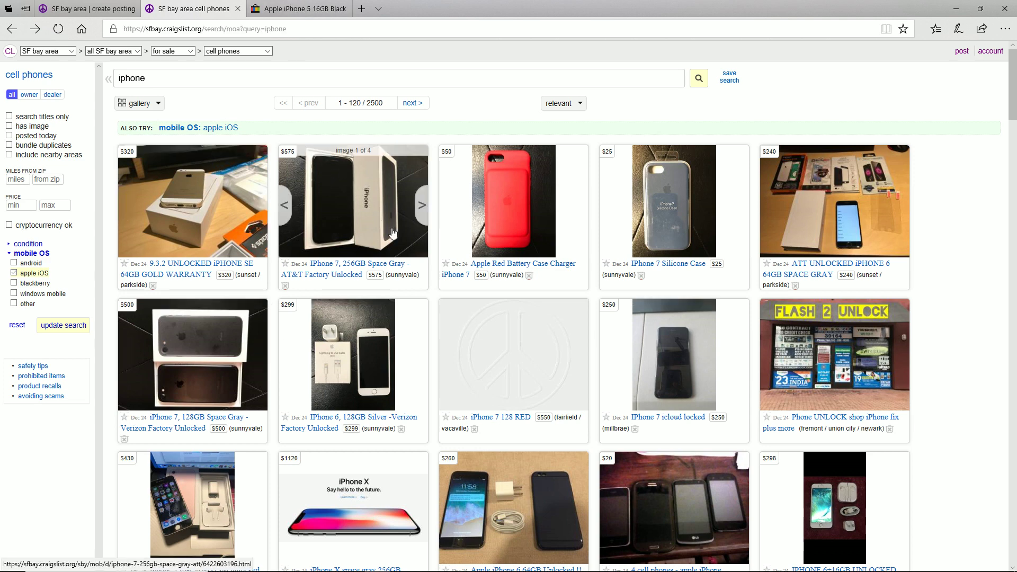
pyautogui.hotkey('ctrl', 'shift', 'Tab')
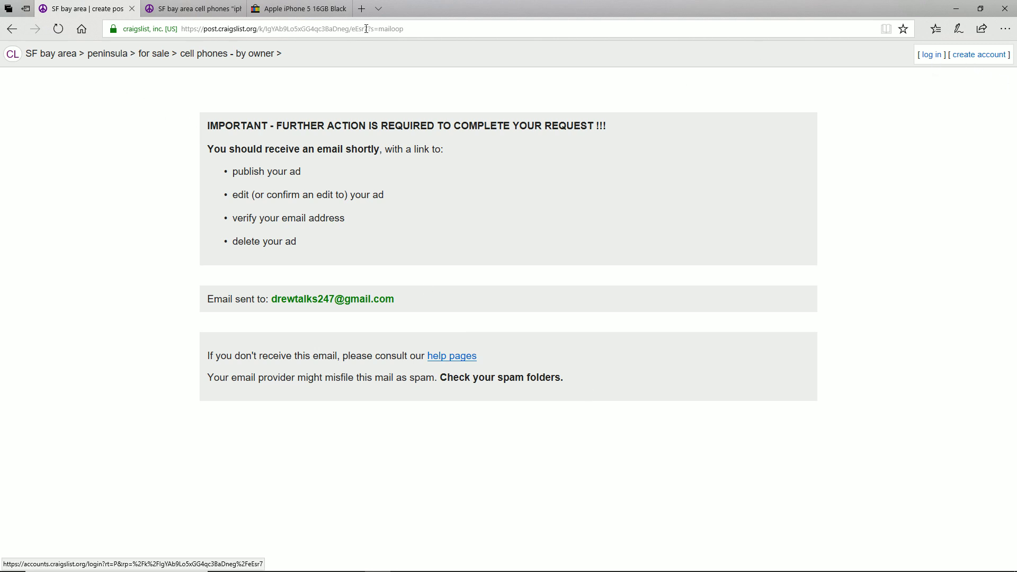
pyautogui.moveTo(187, 16)
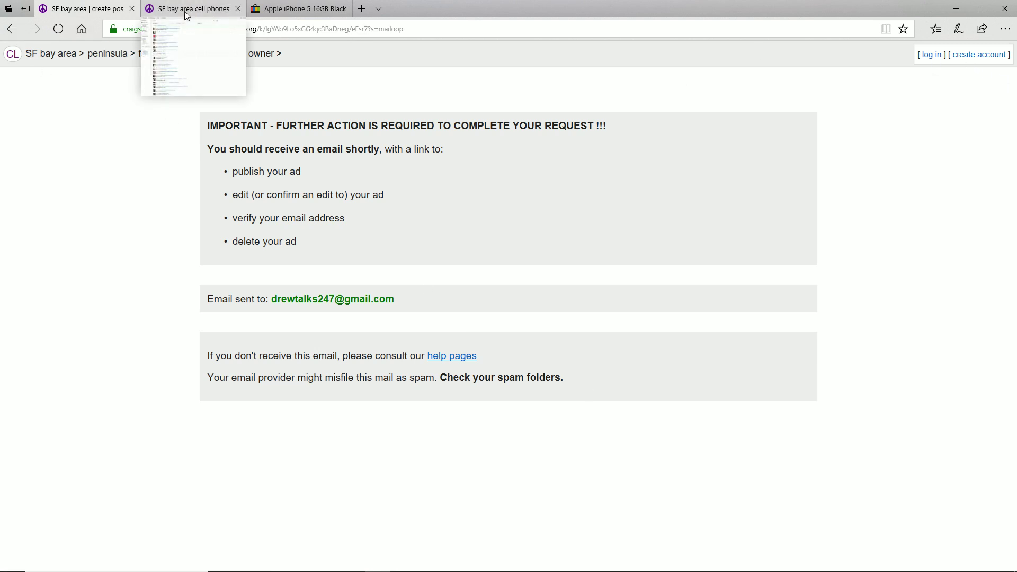
pyautogui.click(219, 13)
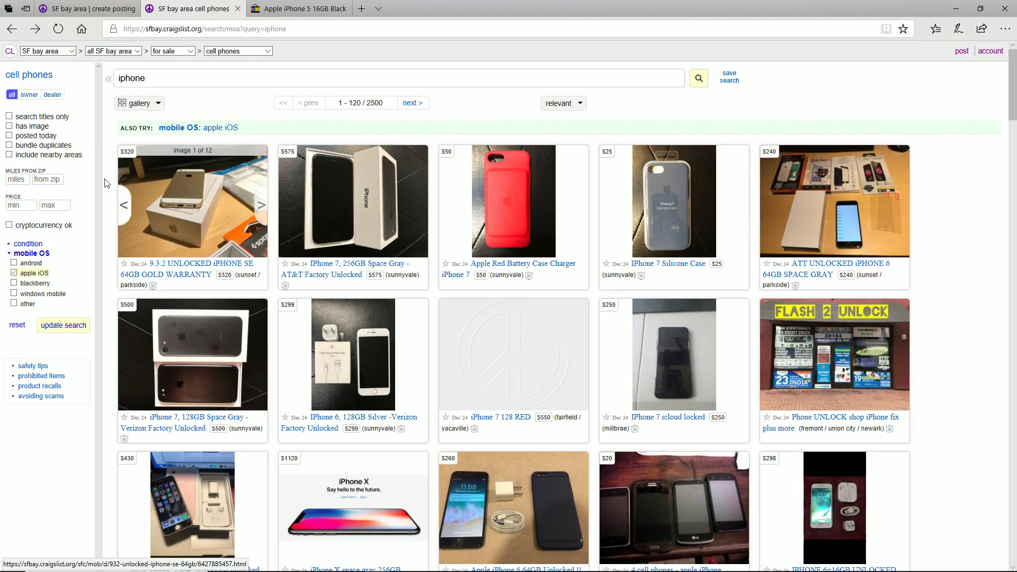
pyautogui.click(26, 74)
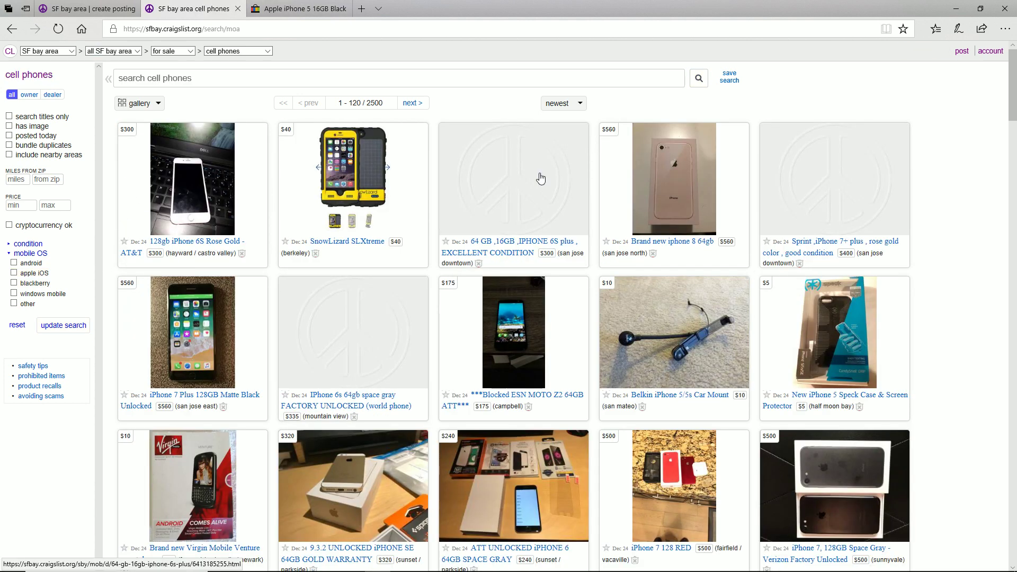
pyautogui.click(197, 174)
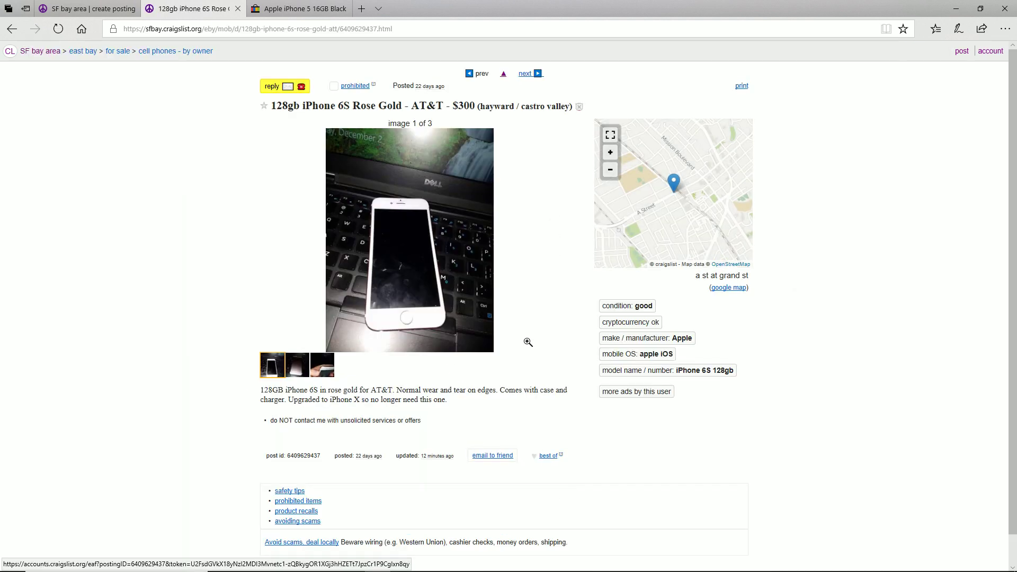
# Examine when the iPhone 6S ad was posted and updated, switching between exact dates and elapsed time
pyautogui.click(422, 87)
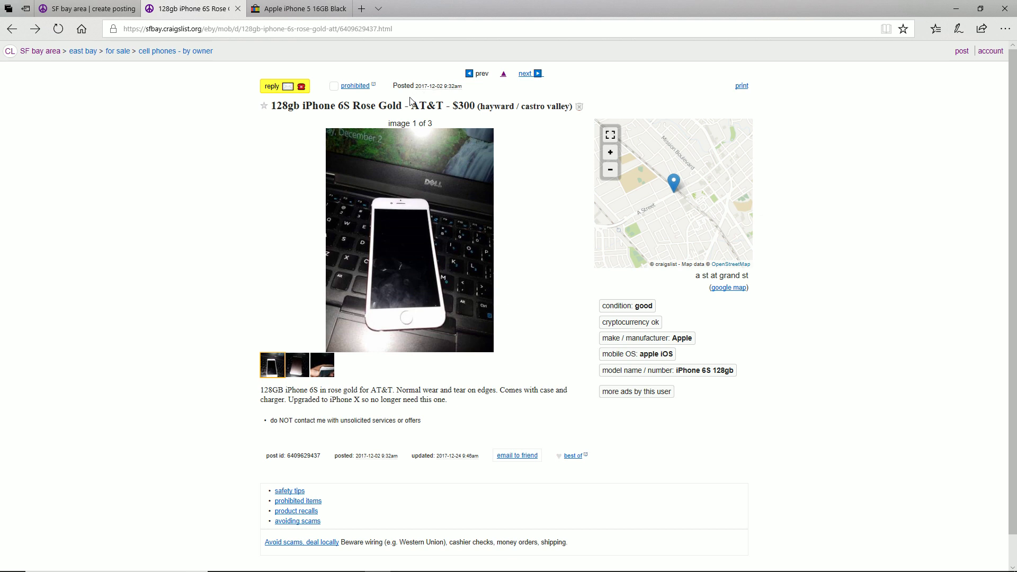
pyautogui.click(436, 88)
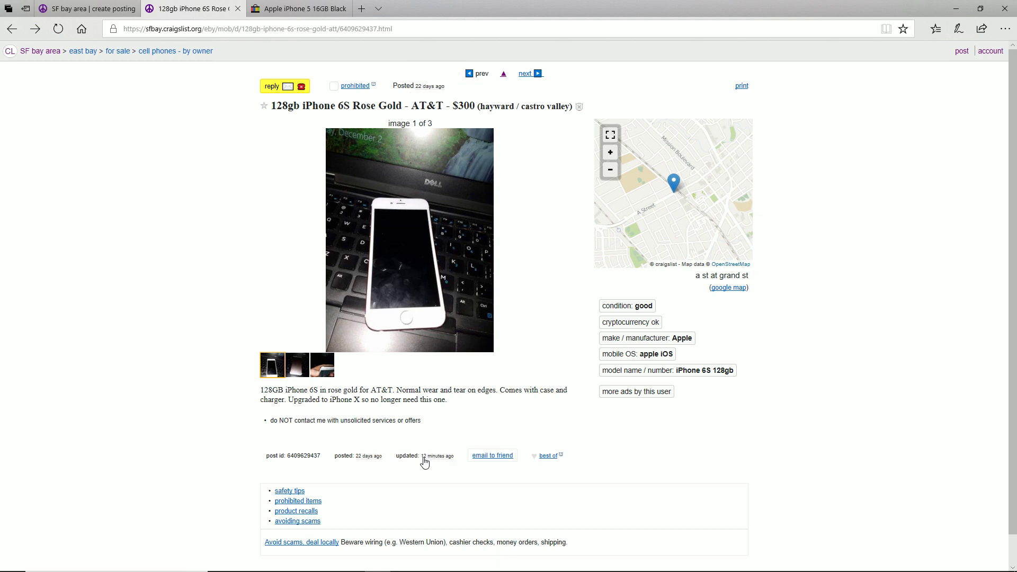
pyautogui.moveTo(419, 456); pyautogui.dragTo(396, 458)
pyautogui.click(424, 503)
pyautogui.moveTo(335, 456); pyautogui.dragTo(376, 456)
# Look over the iPhone 6S ad's photos, attributes and description text
pyautogui.click(297, 365)
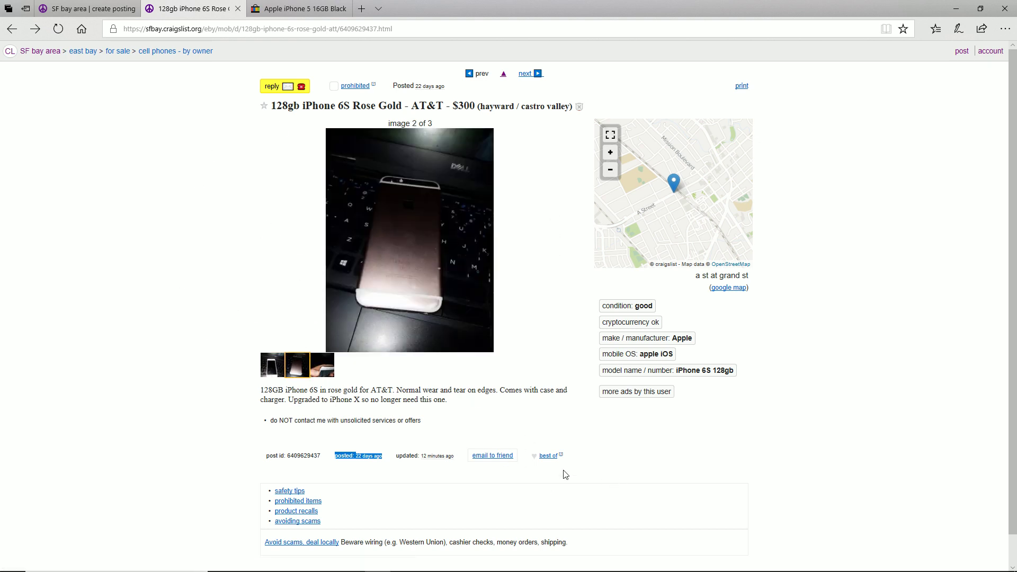
pyautogui.click(266, 235)
pyautogui.click(265, 467)
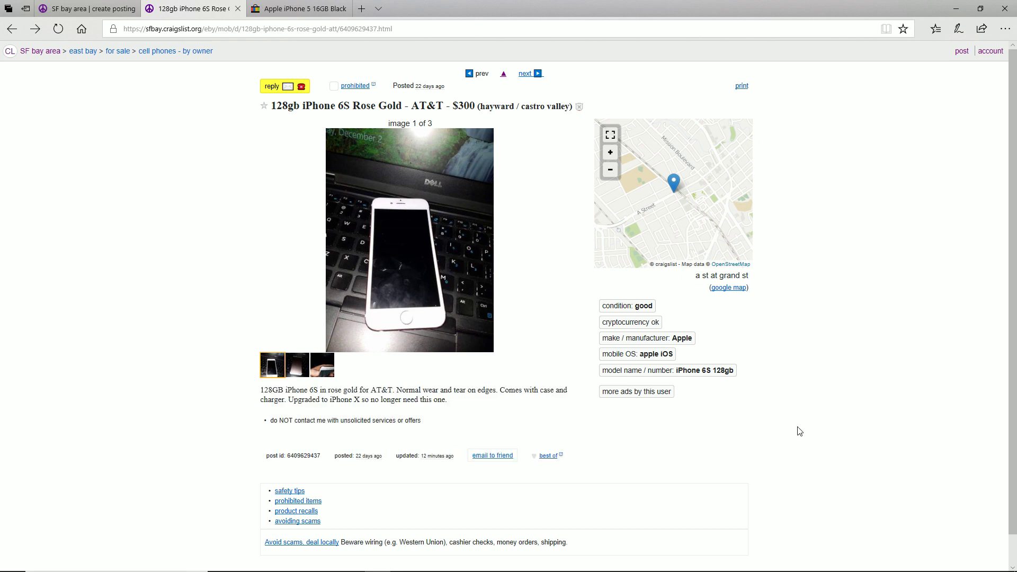
pyautogui.moveTo(622, 286); pyautogui.dragTo(692, 405)
pyautogui.moveTo(408, 283)
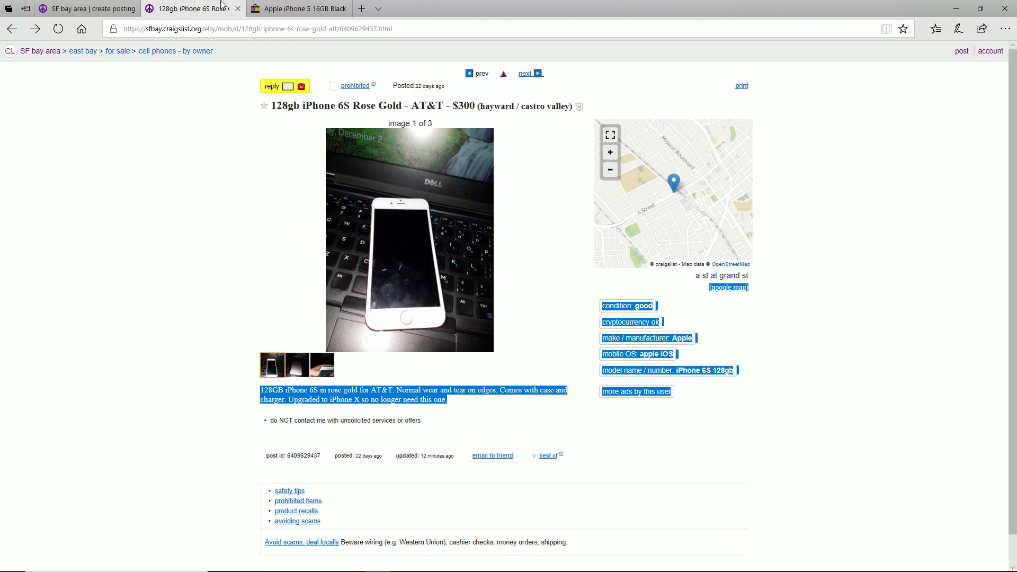
pyautogui.moveTo(381, 331)
# Revisit the posting's e-mail notice, and return to the iPhone 6S ad to view its second photo
pyautogui.click(90, 8)
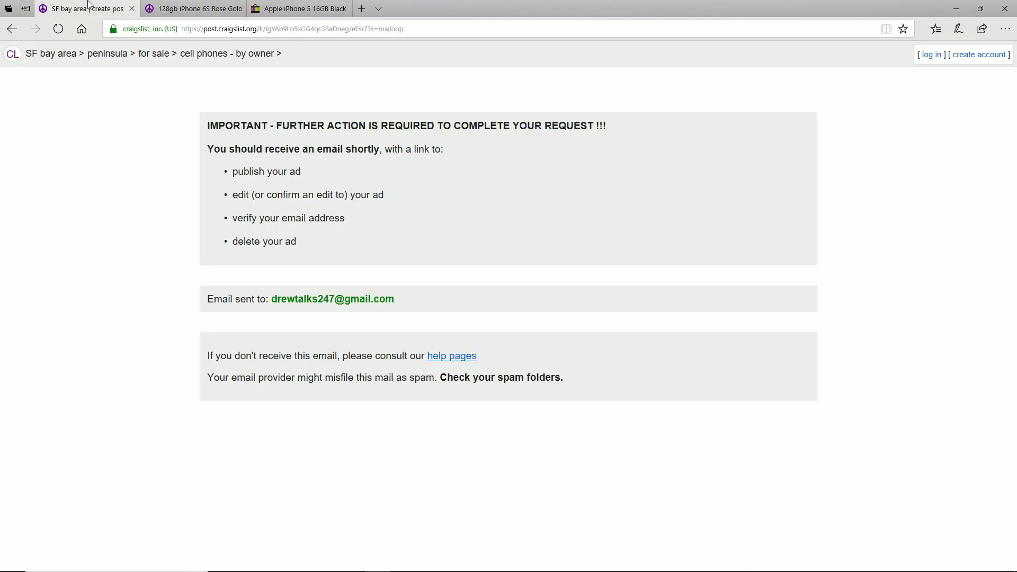
pyautogui.click(301, 8)
pyautogui.click(199, 6)
pyautogui.moveTo(297, 365)
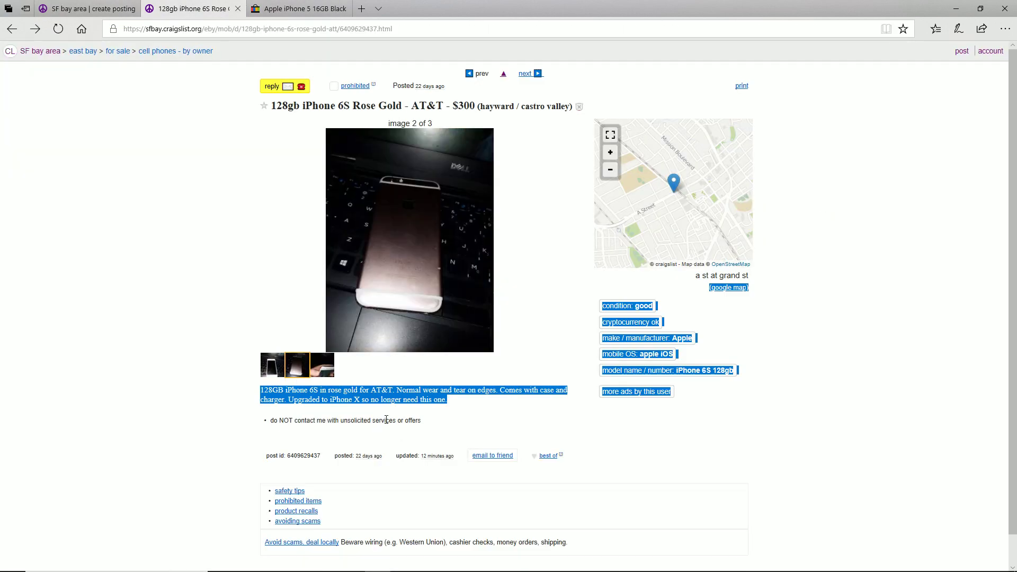